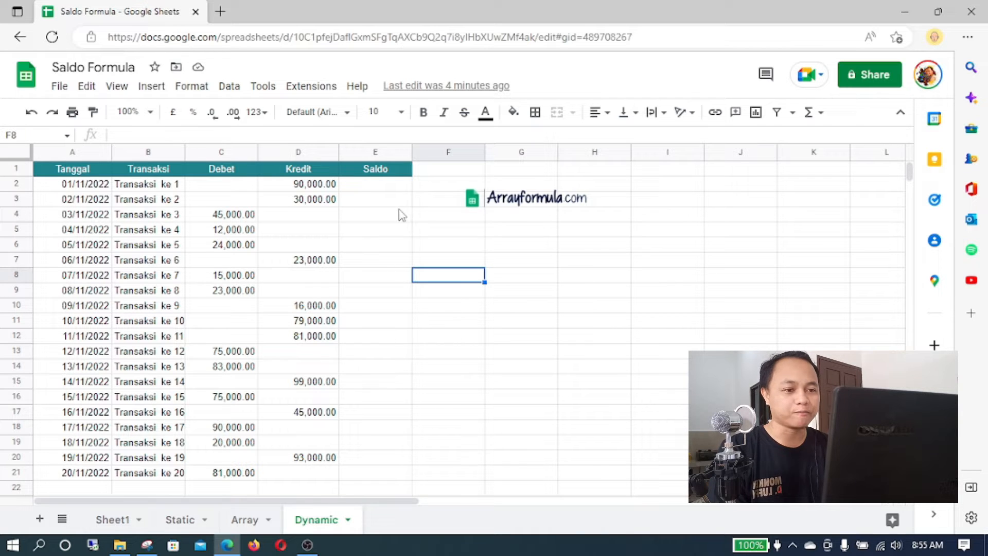
click(396, 187)
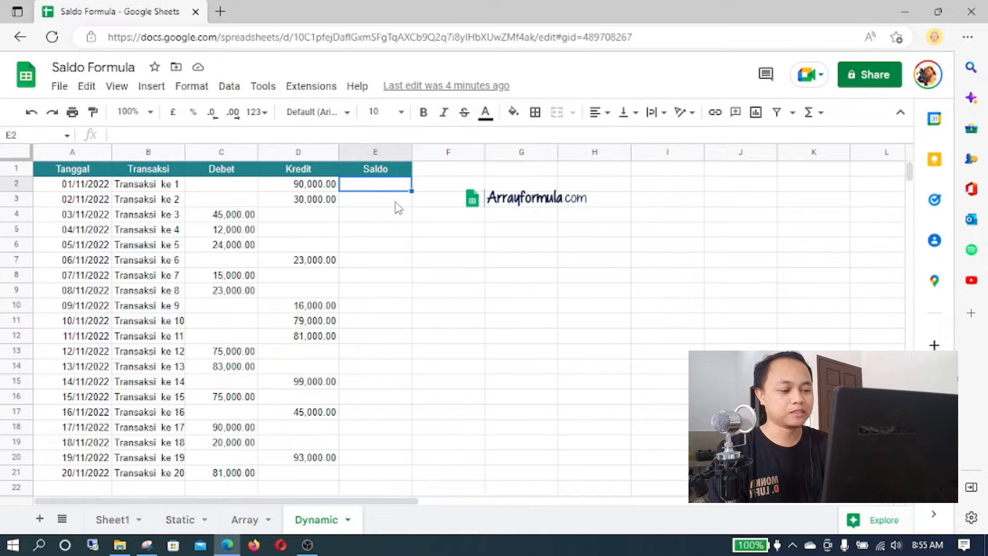
text(=SUM()
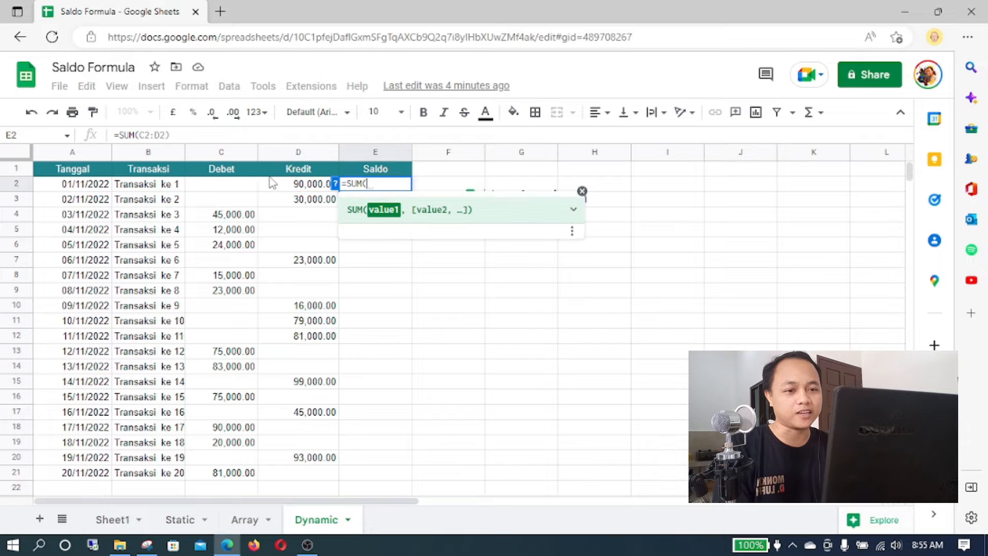
click(248, 175)
text(dasd)
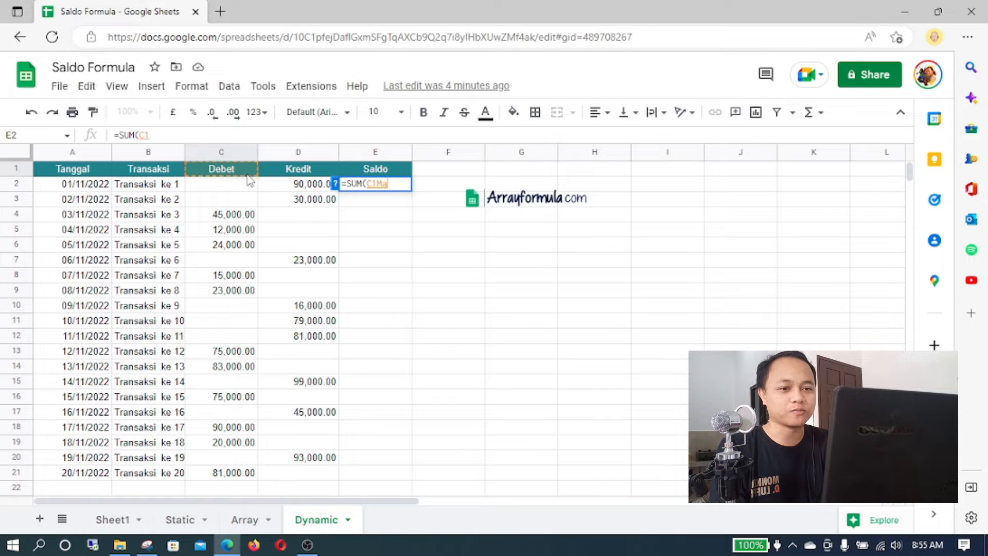
key(Escape)
- Rename the Debet header in C1 to Masuk and the Kredit header in D1 to Keluar
click(243, 174)
text(Masuk)
key(Tab)
text(Keluar)
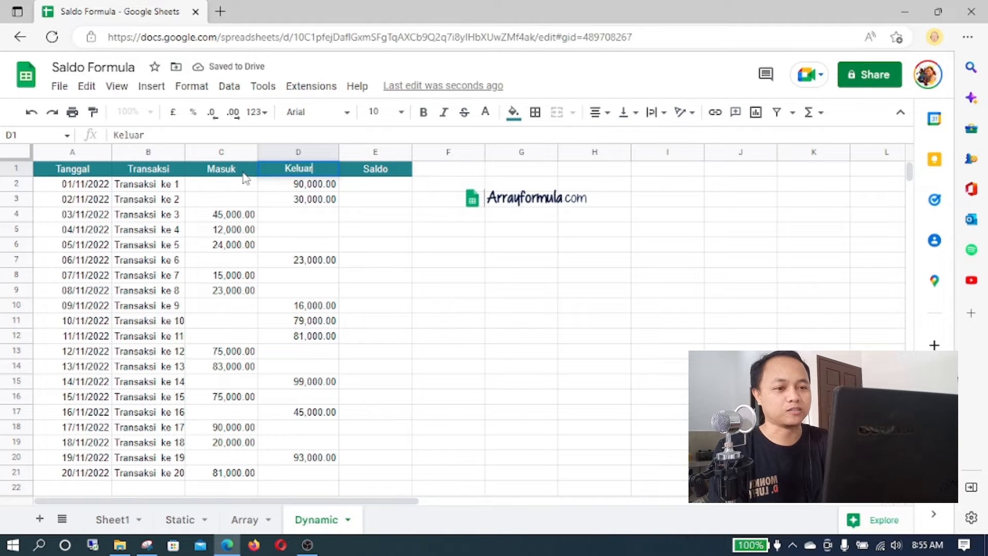
key(Return)
- Set the header in D1 to Masuk and the header in C1 to Keluar on the Dynamic sheet
click(284, 174)
text(Masuk)
key(Return)
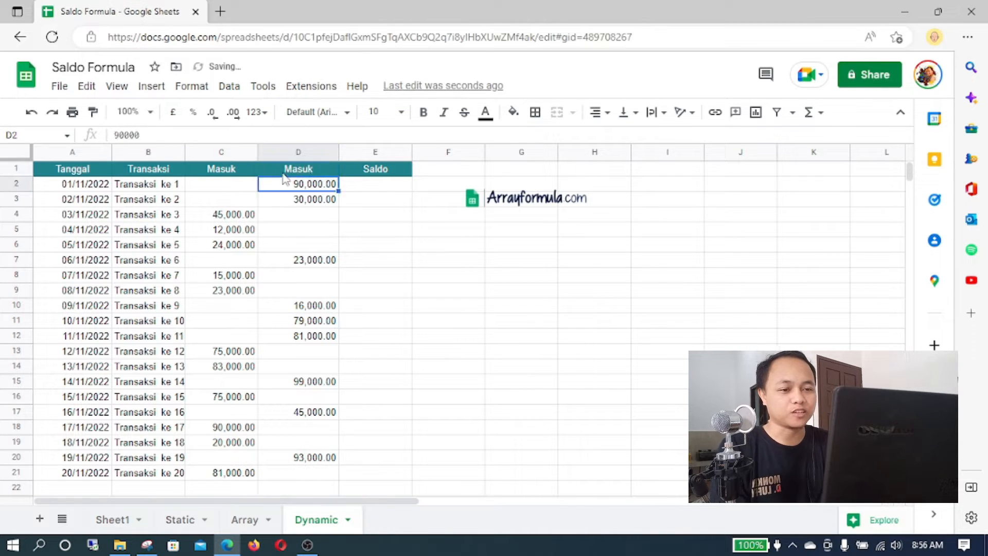
key(Up)
key(Left)
text(Kelya)
key(BackSpace)
key(BackSpace)
text(uar)
key(Return)
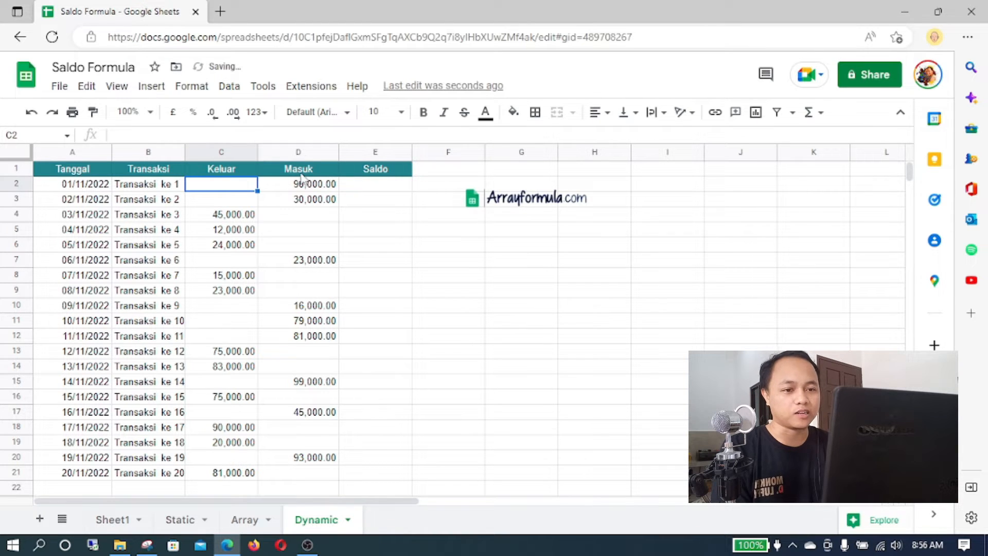
- Copy the Keluar and Masuk headers from the Dynamic sheet over the Debet and Kredit headers on the Array and Static sheets
drag(264, 174, 281, 175)
key(ctrl+c)
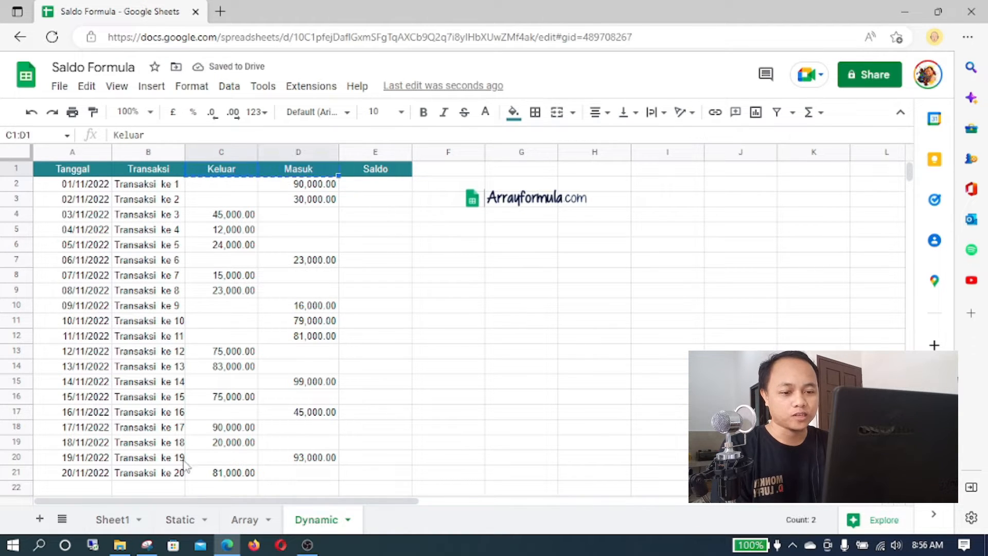
click(246, 521)
click(254, 169)
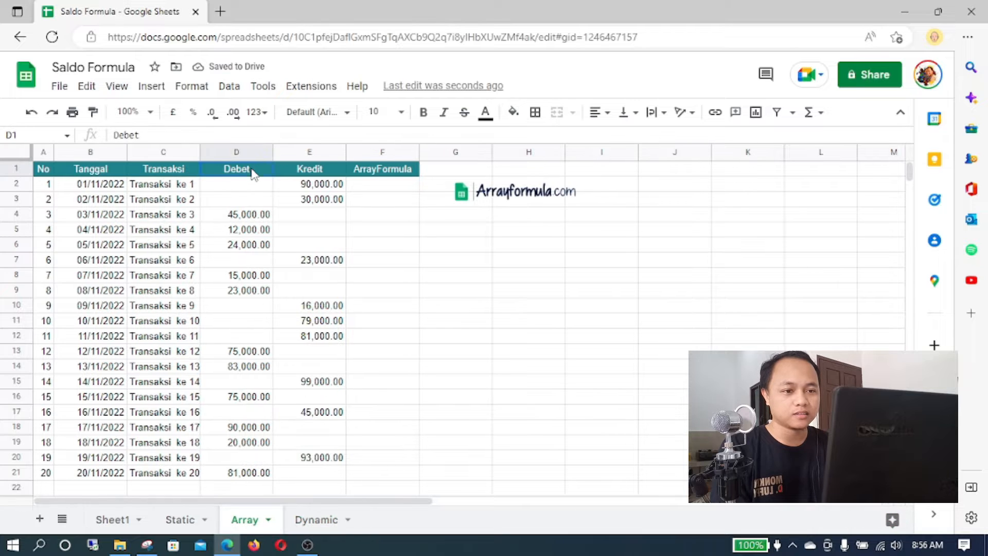
key(ctrl+v)
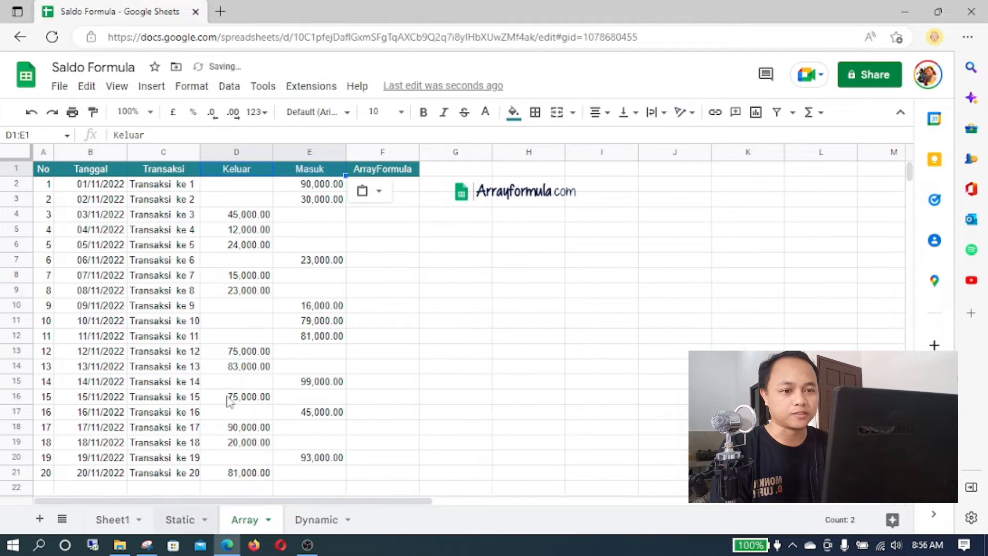
click(165, 515)
click(254, 170)
key(ctrl+v)
click(509, 348)
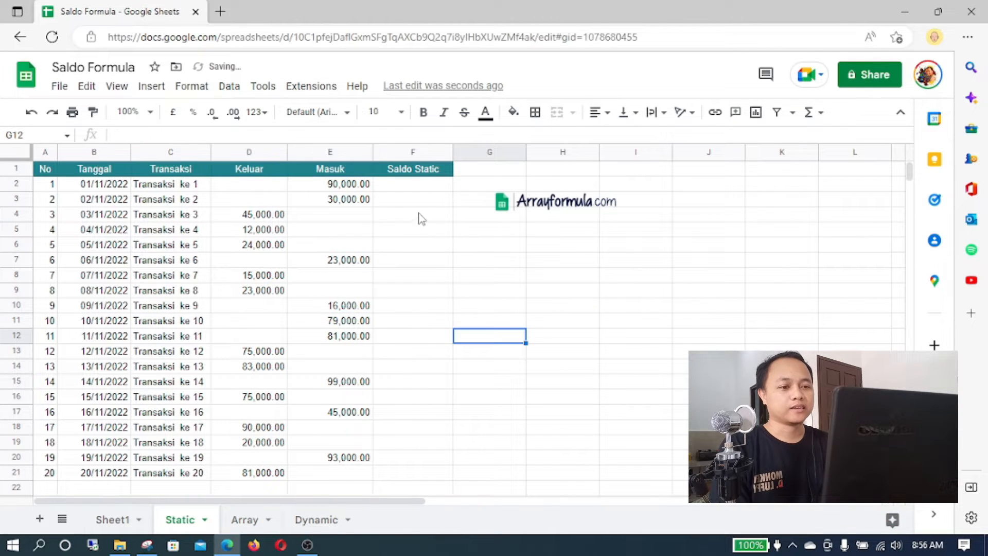
- Enter the running balance formula =SUM($E$2:E2)-SUM($D$2:D2) in F2 under Saldo Static
click(433, 190)
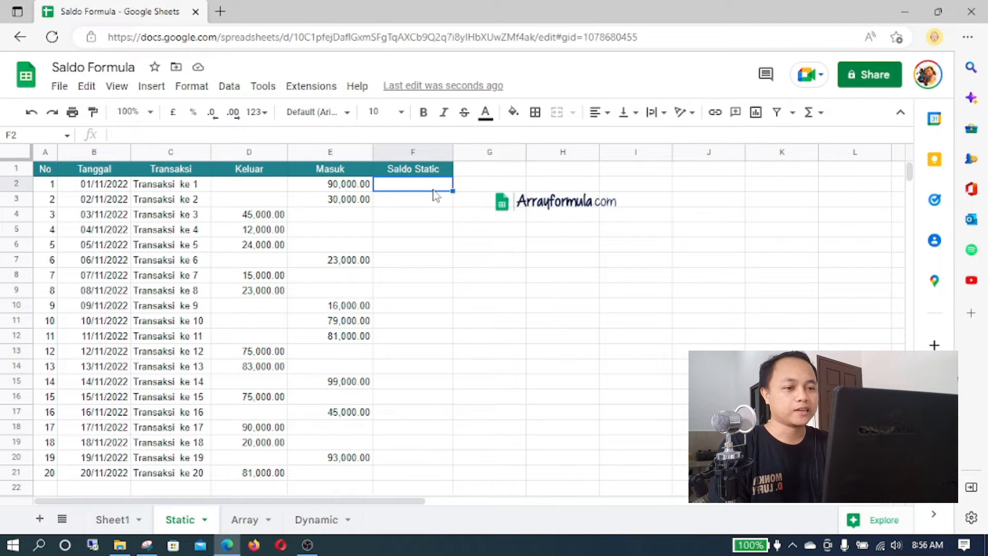
text(=SUM()
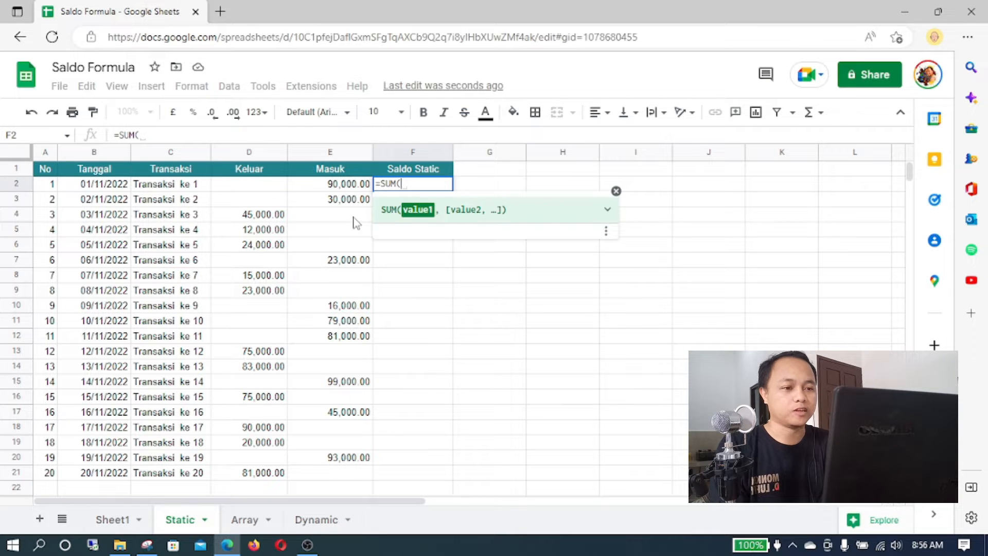
key(Left)
key(Down)
key(Up)
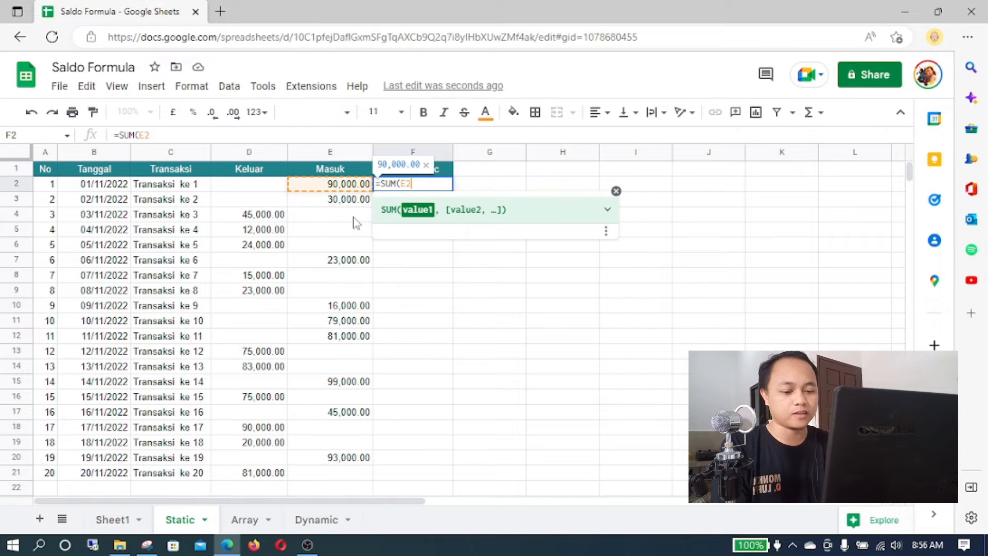
key(F4)
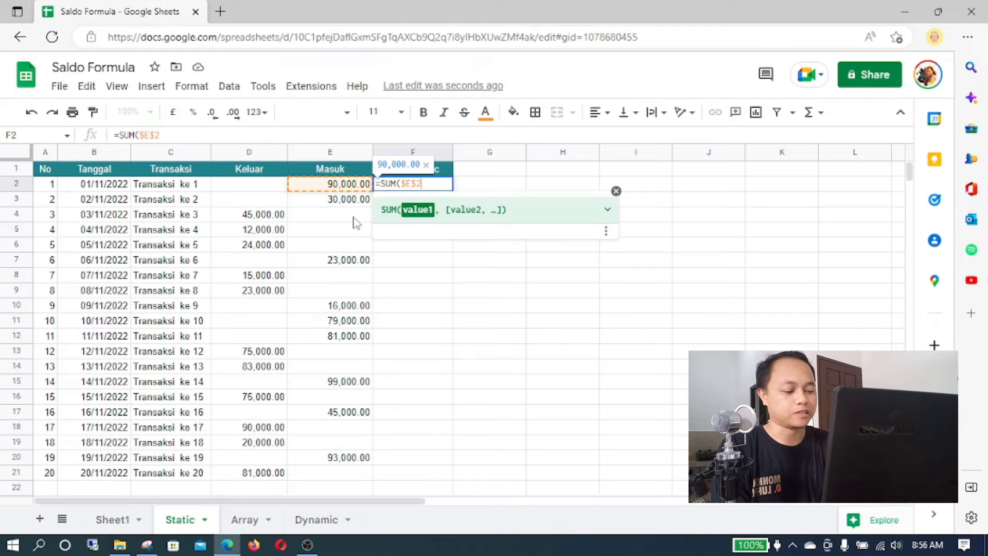
text(:)
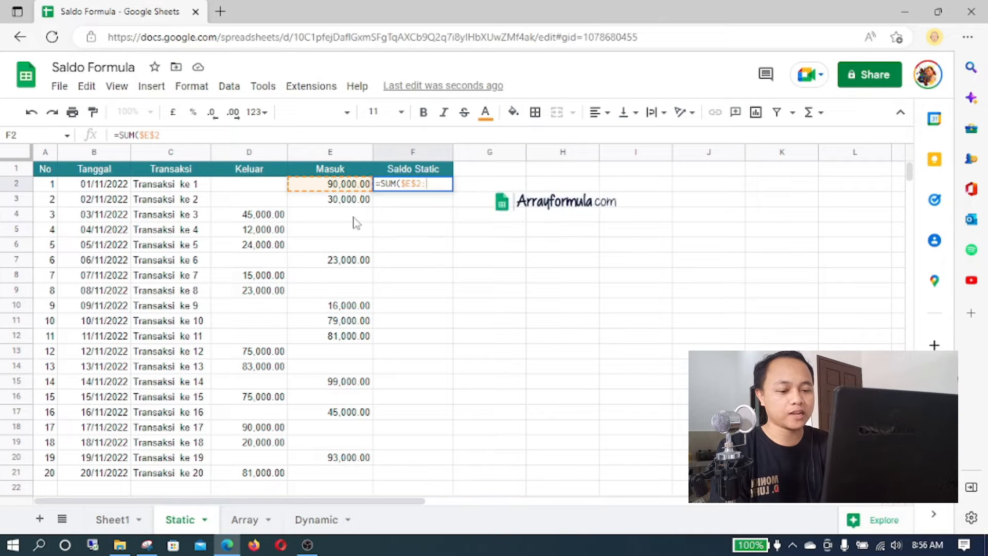
text(E2)
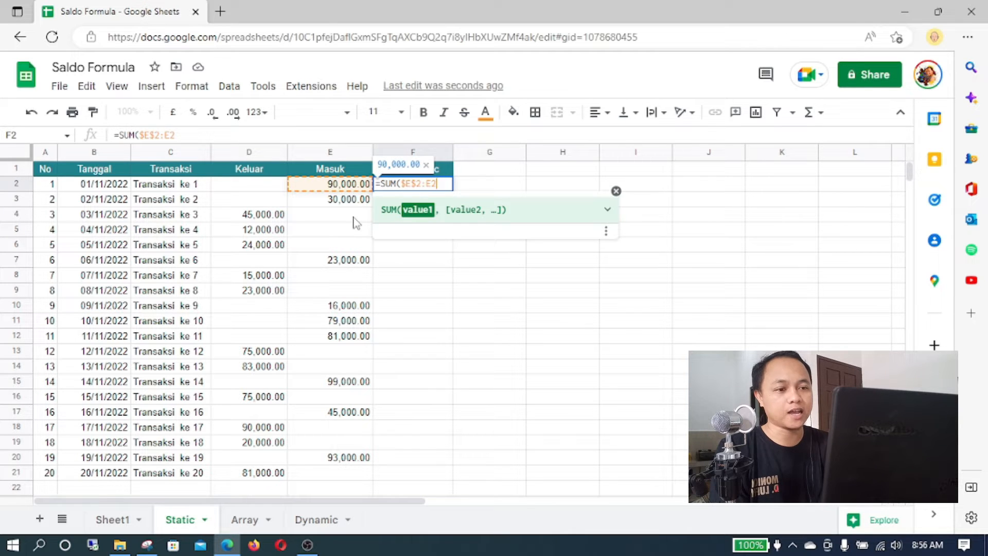
text())
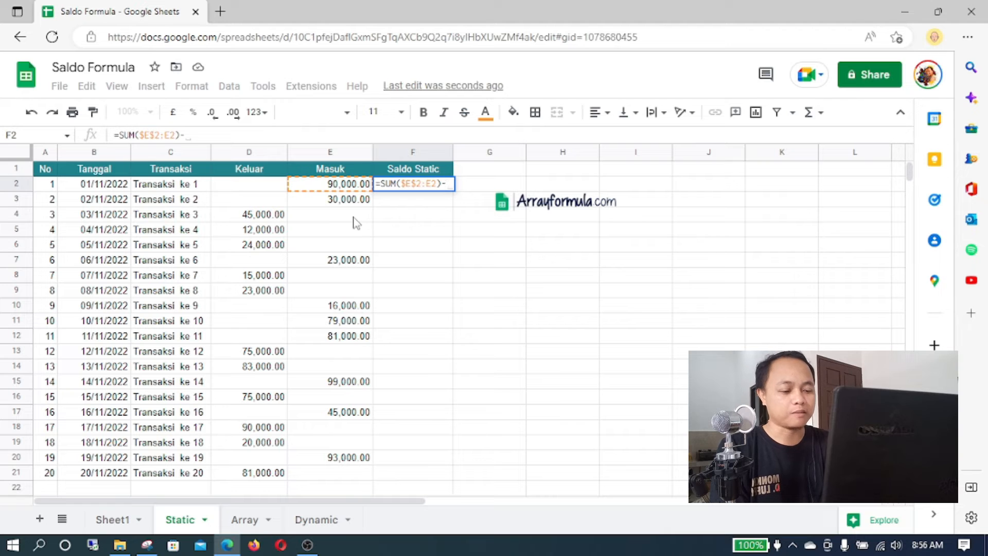
text(-SUM(D2)
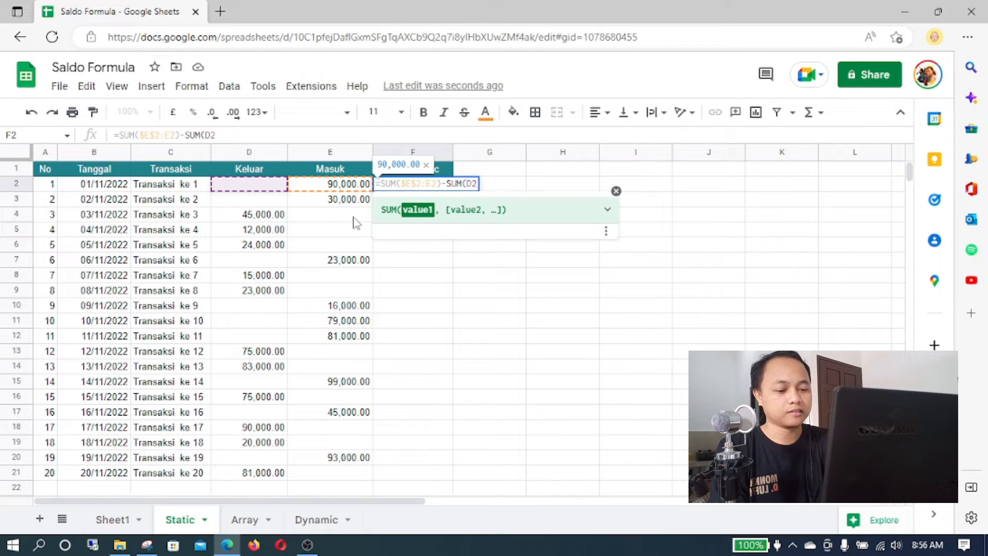
key(F4)
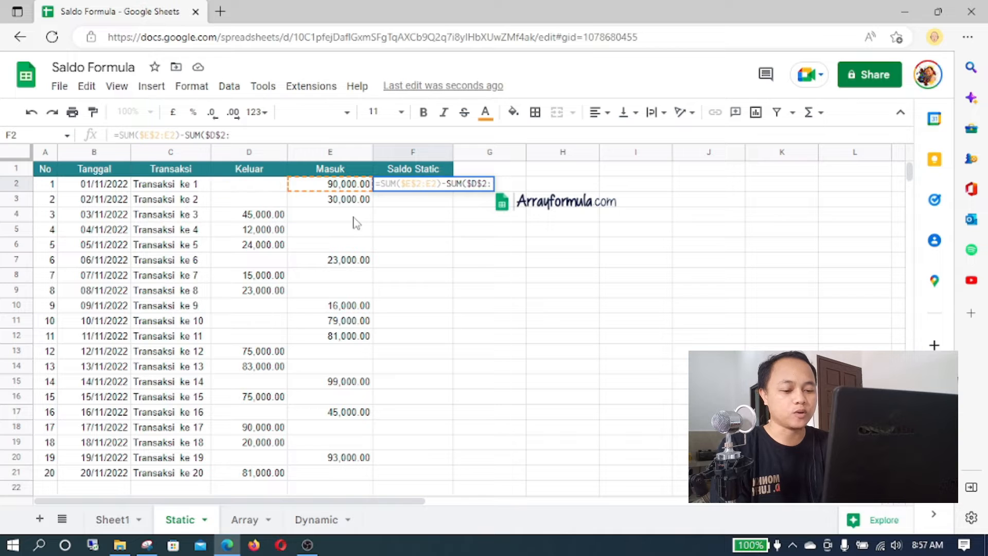
text(:D2))
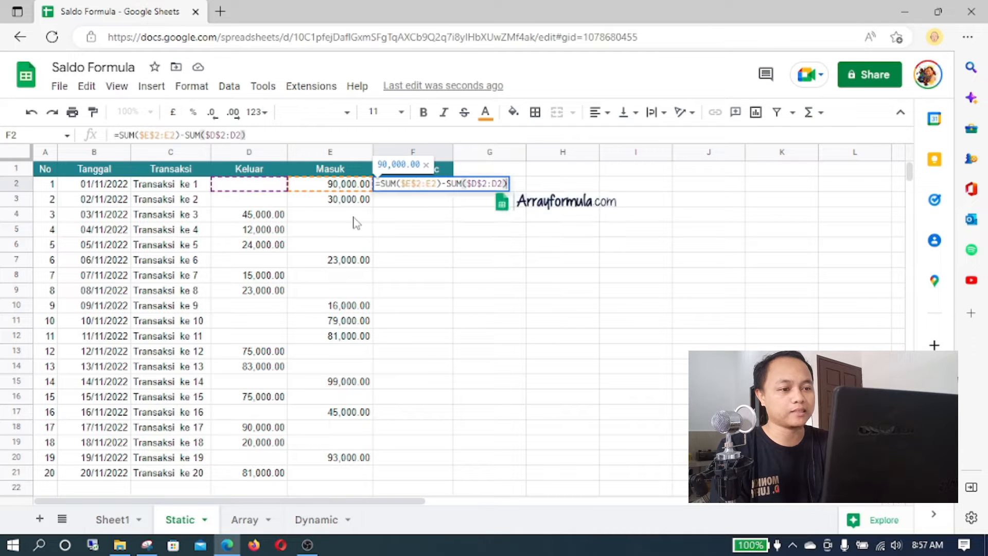
key(Return)
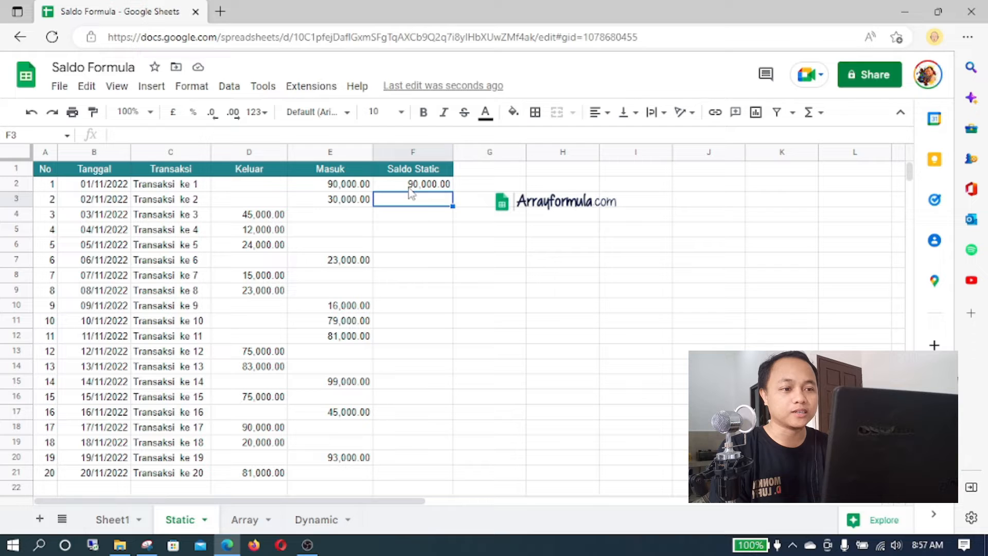
- Fill the Saldo Static formula from F2 down to F21 and inspect the copied formula in F4
click(410, 187)
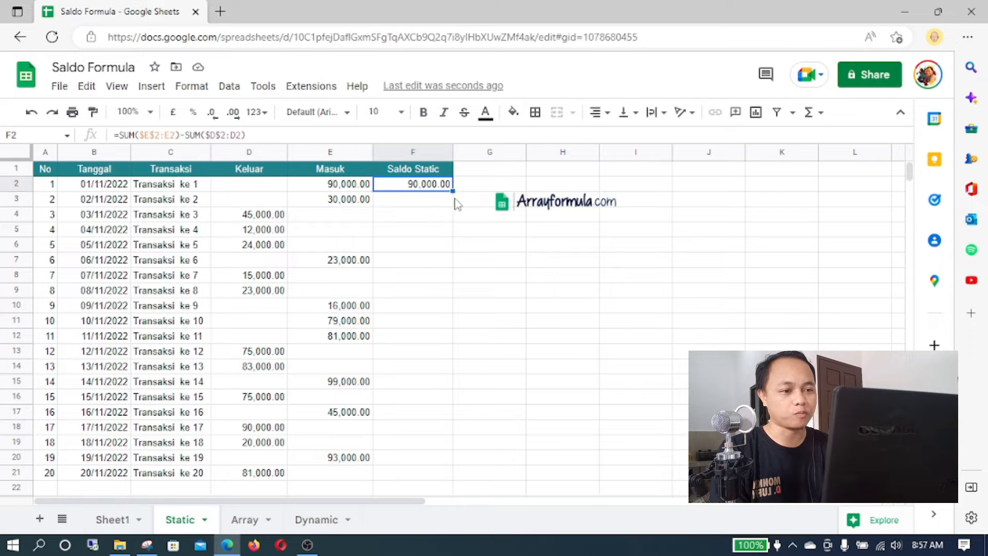
drag(452, 191, 439, 471)
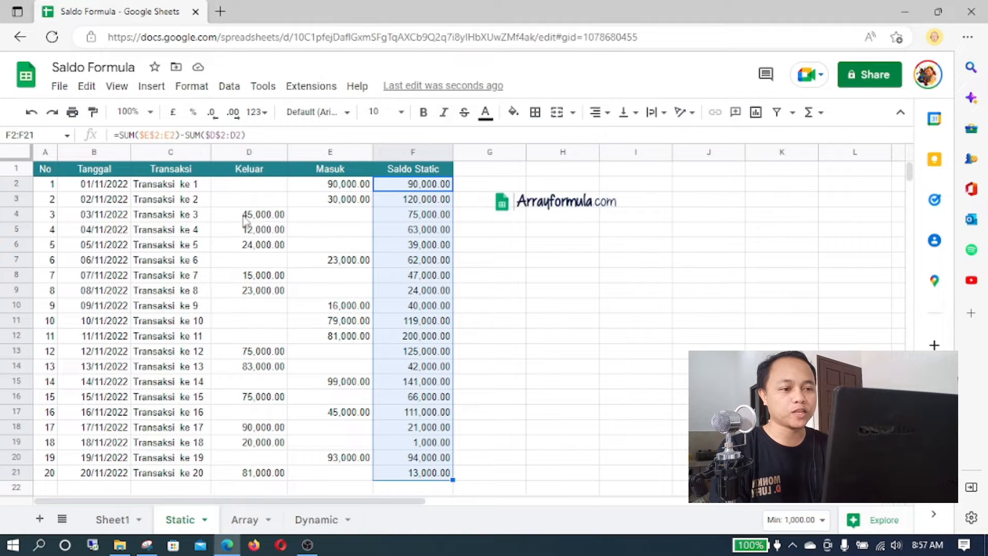
click(421, 221)
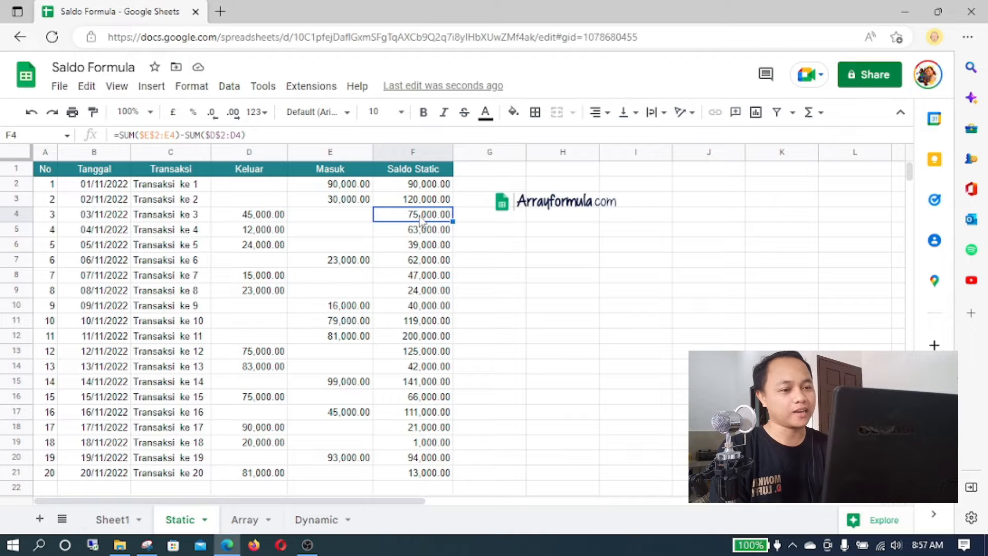
- Add Transaksi ke 21 with a Masuk amount of 60000 in row 22 and extend the balance formula to F22
scroll(421, 220, down, 1)
click(184, 458)
text(Transak)
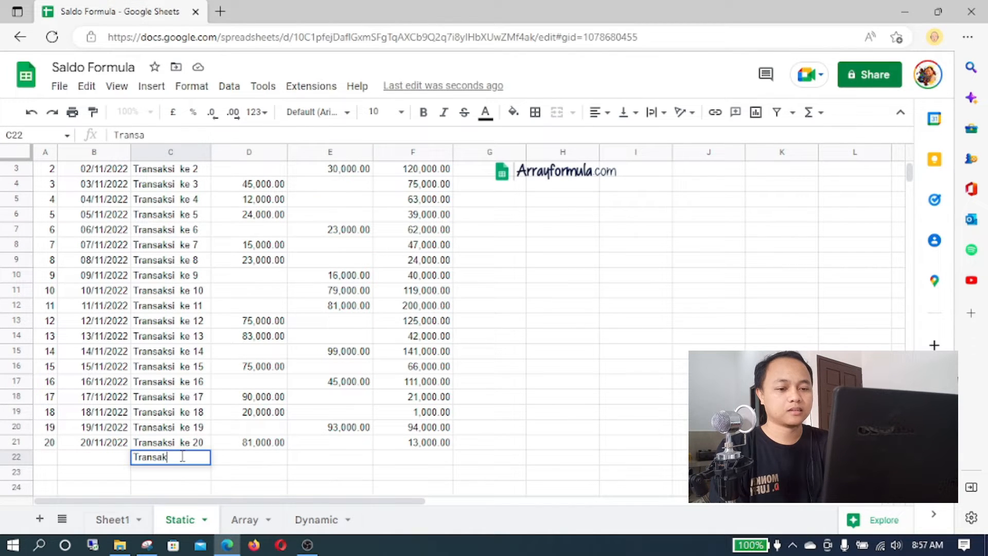
text(si ke 21)
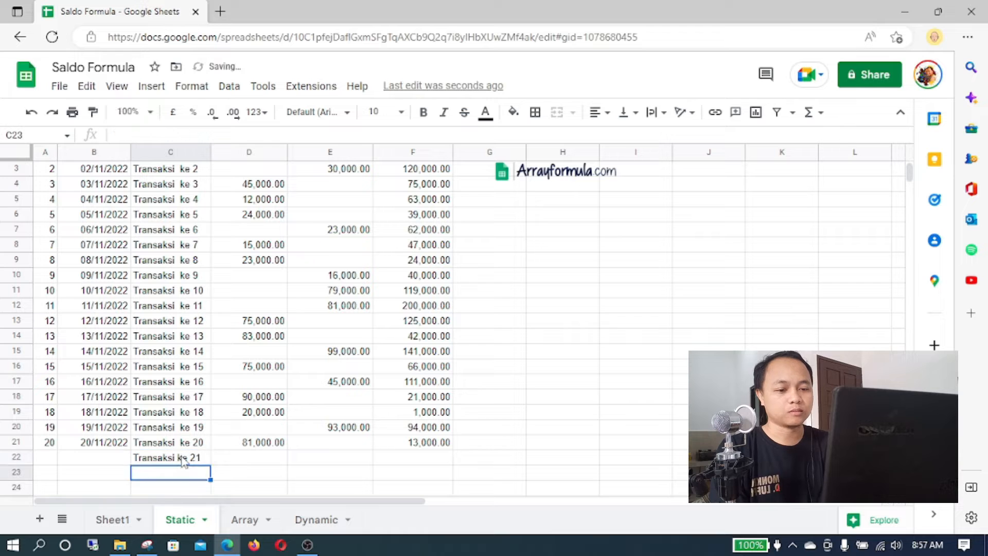
key(Tab)
key(Tab)
text(60000)
key(Return)
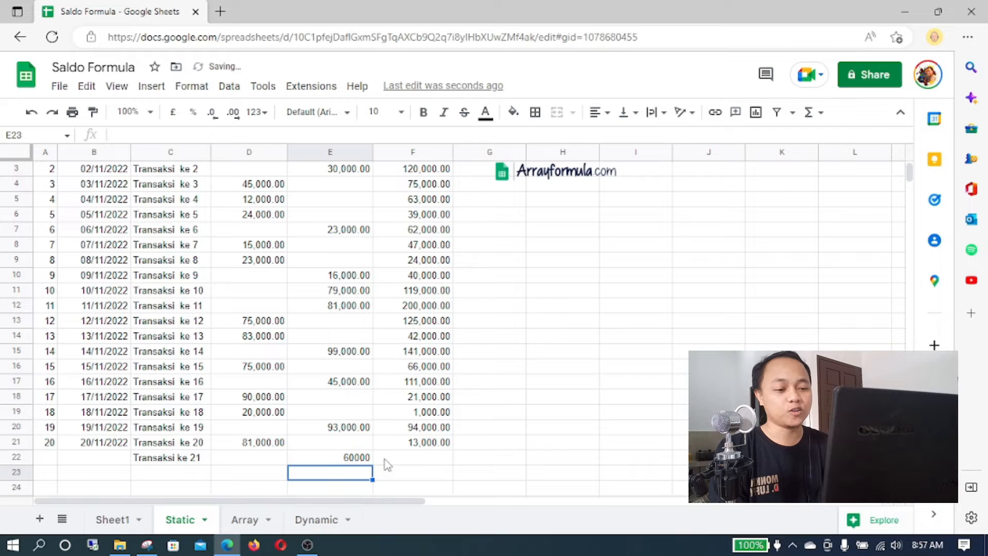
click(424, 444)
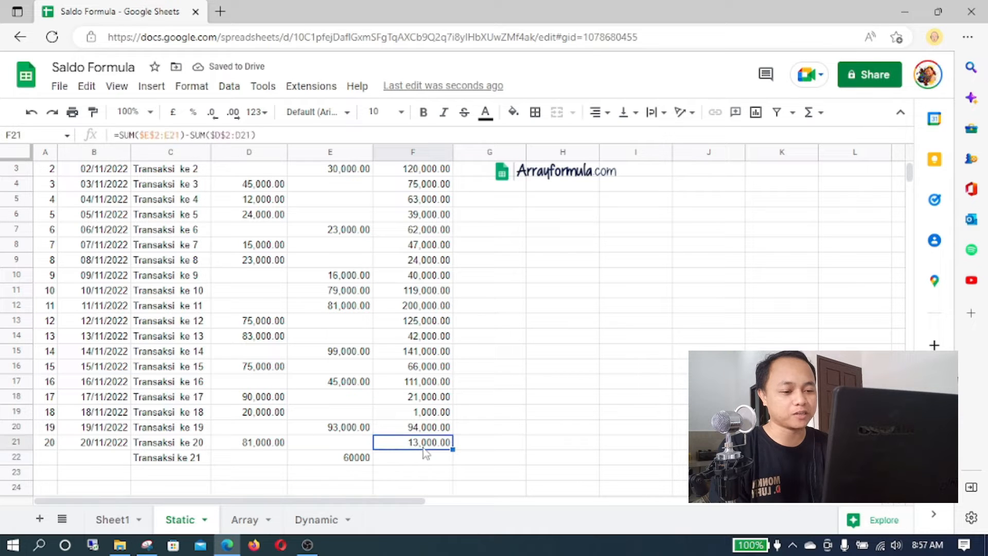
double_click(450, 451)
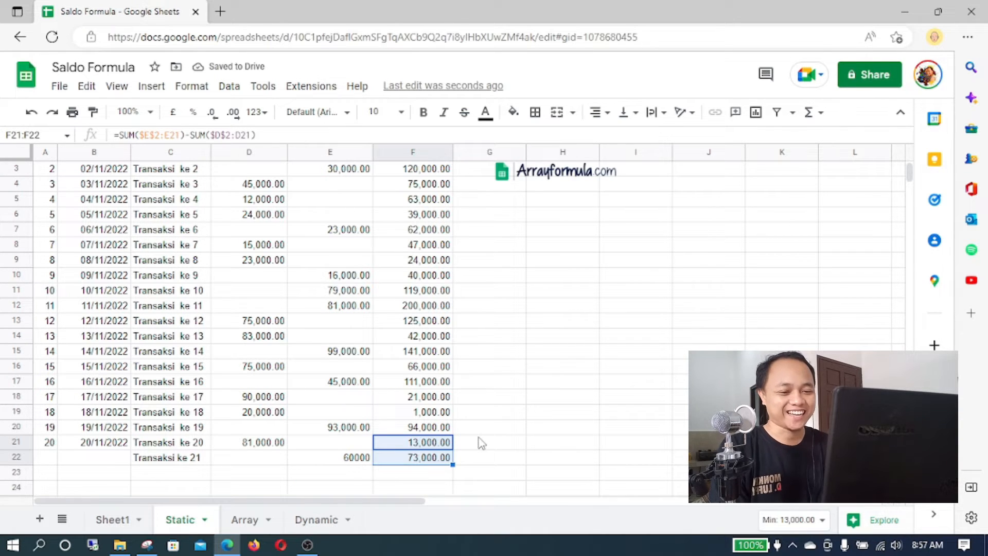
- Clear the test transaction and its balance from C22:F22, and reselect the formula cell F2
click(184, 460)
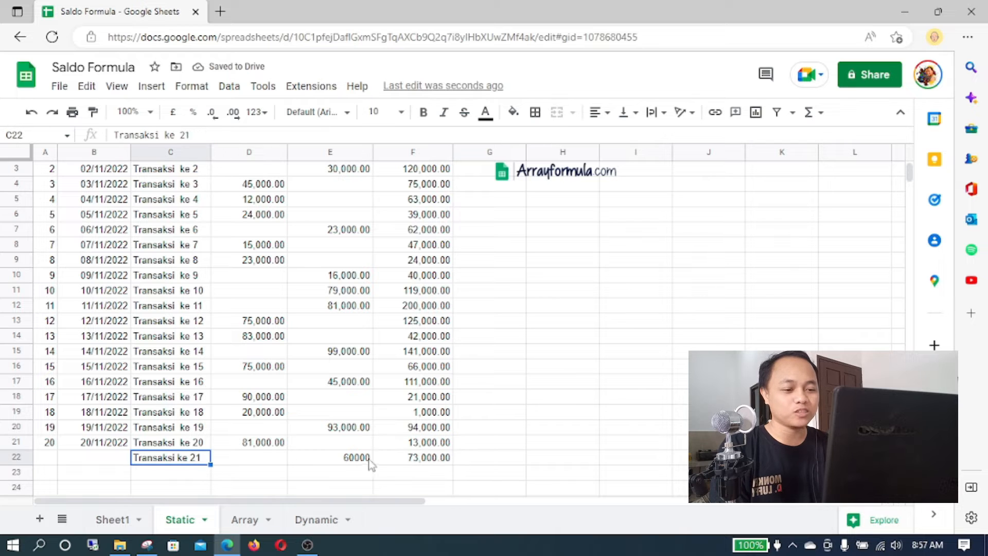
shift+click(405, 460)
key(Delete)
scroll(436, 442, up, 1)
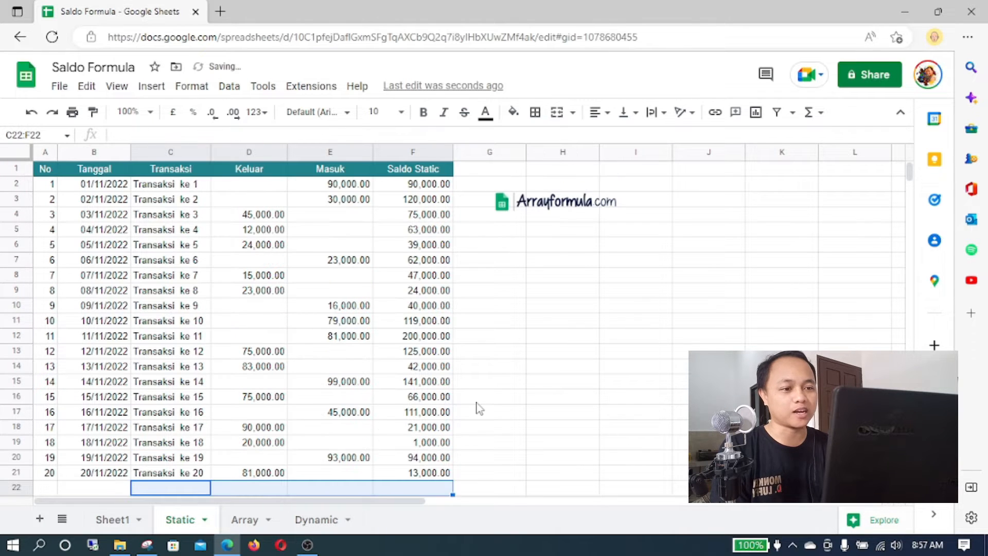
click(434, 188)
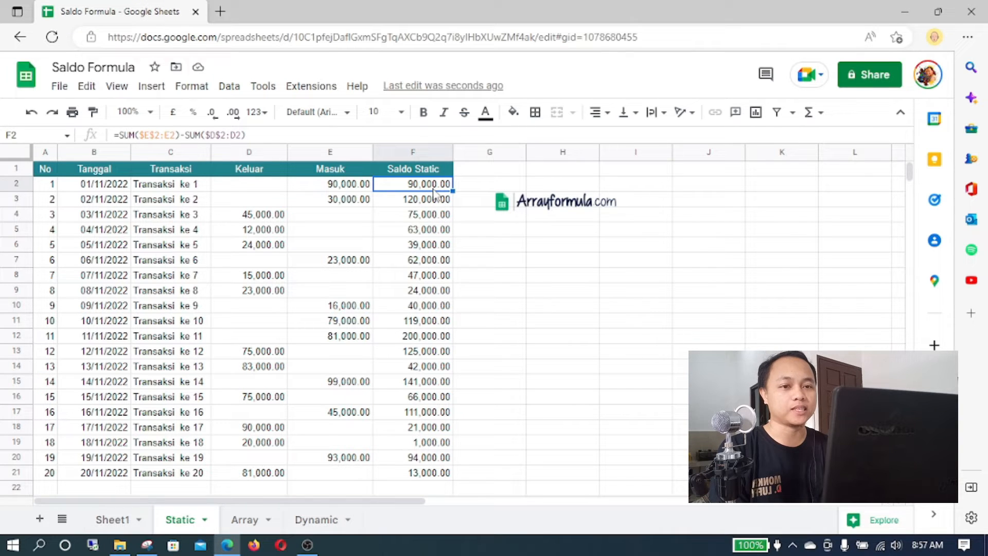
- Start an ARRAYFORMULA containing a SUMIF function in F2 of the Array sheet
click(245, 520)
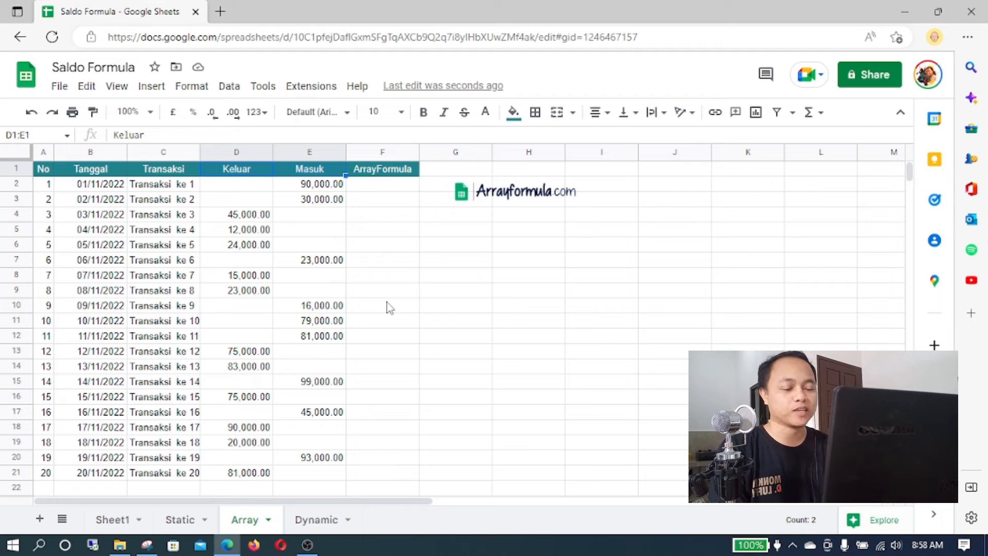
click(389, 308)
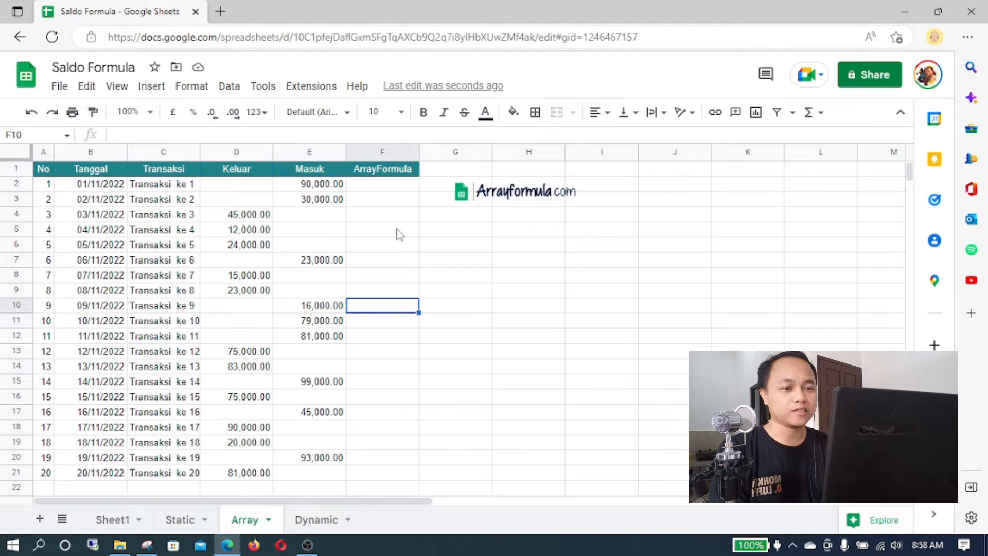
click(398, 193)
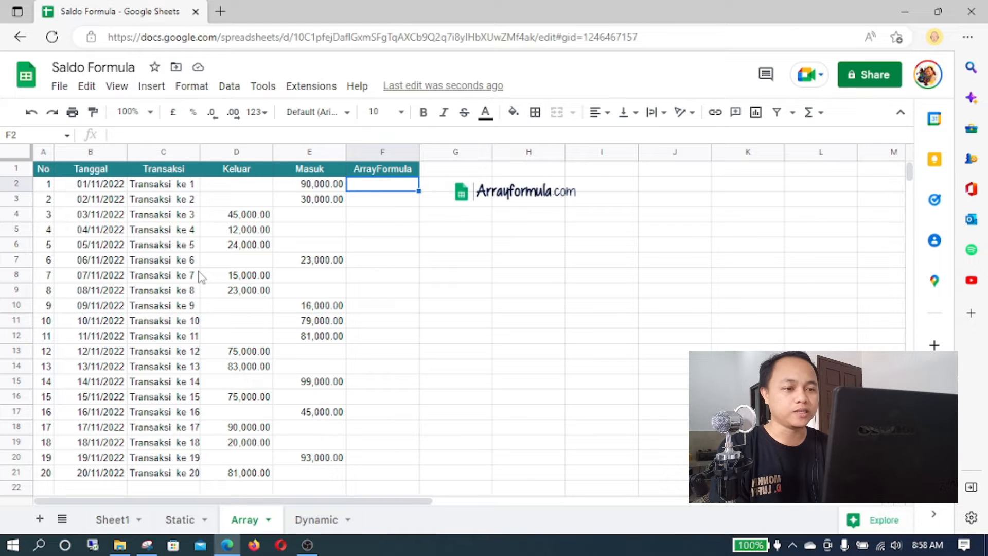
text(=ARR)
key(Tab)
text(SUMI)
key(Tab)
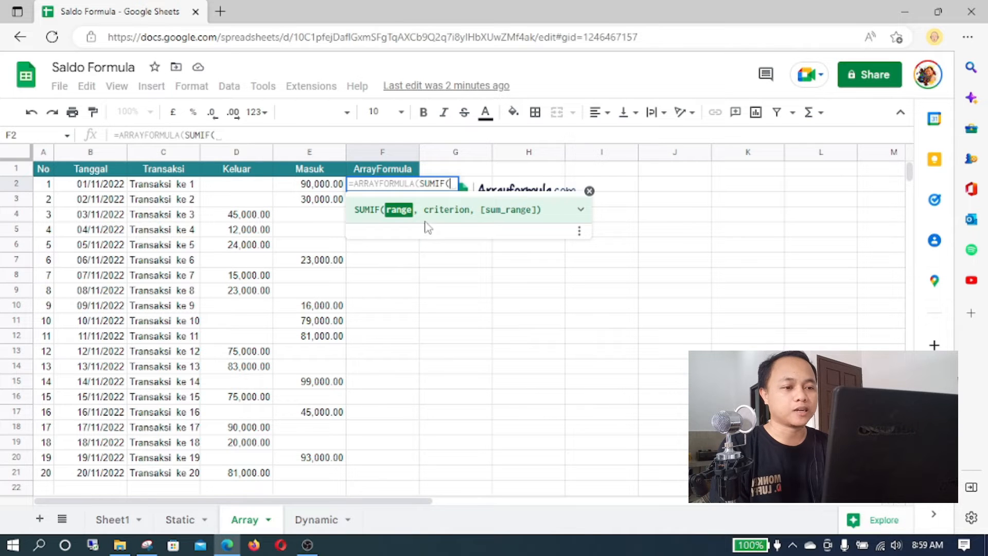
- Complete the SUMIF in F2 with range A2:A, criterion "<="&A2:A and sum range E2:E
text(A2:)
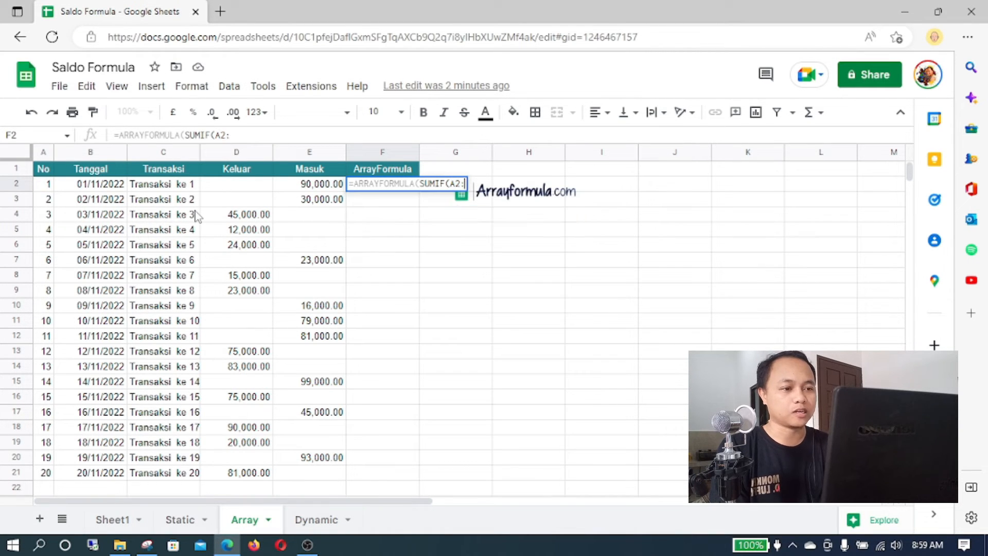
text(A)
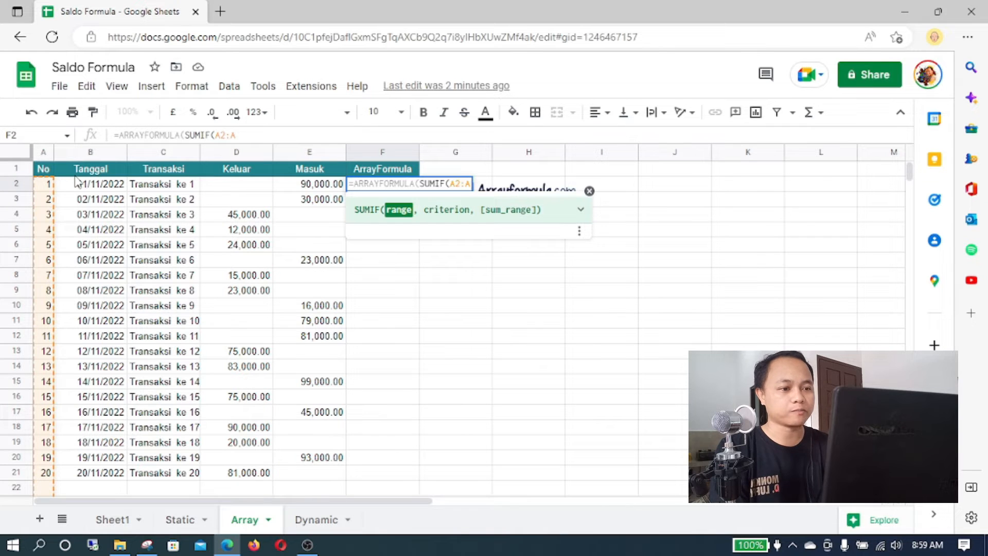
text(,"<=")
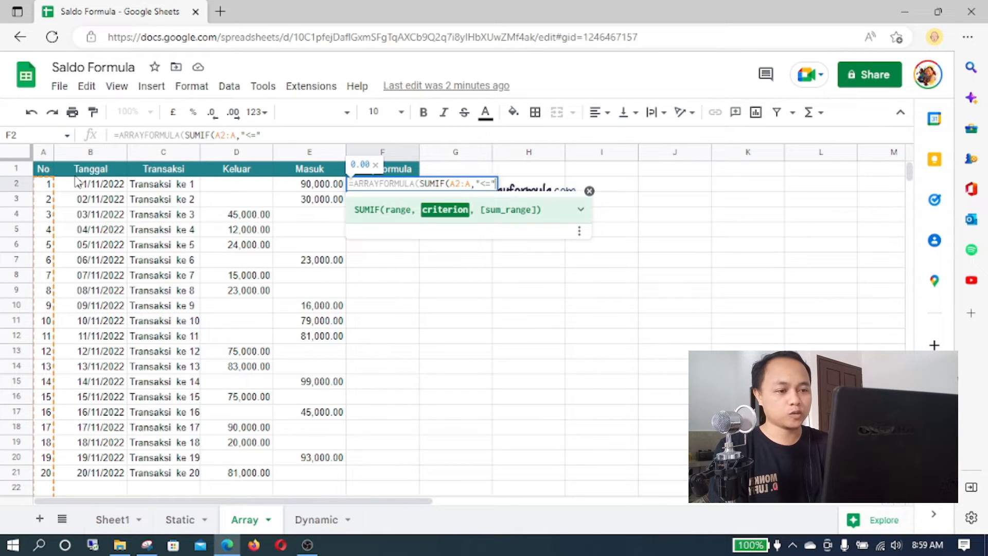
text(&A)
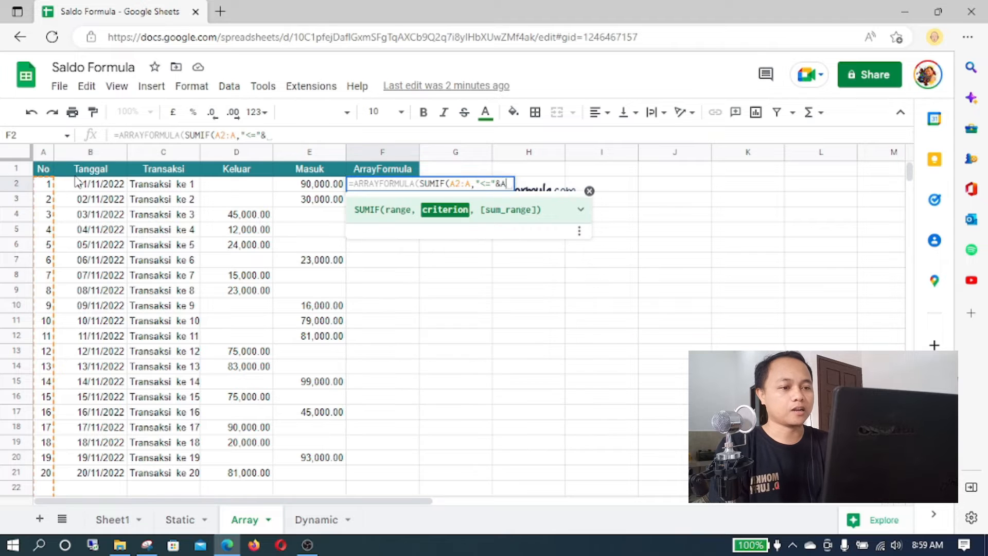
text(2:A2)
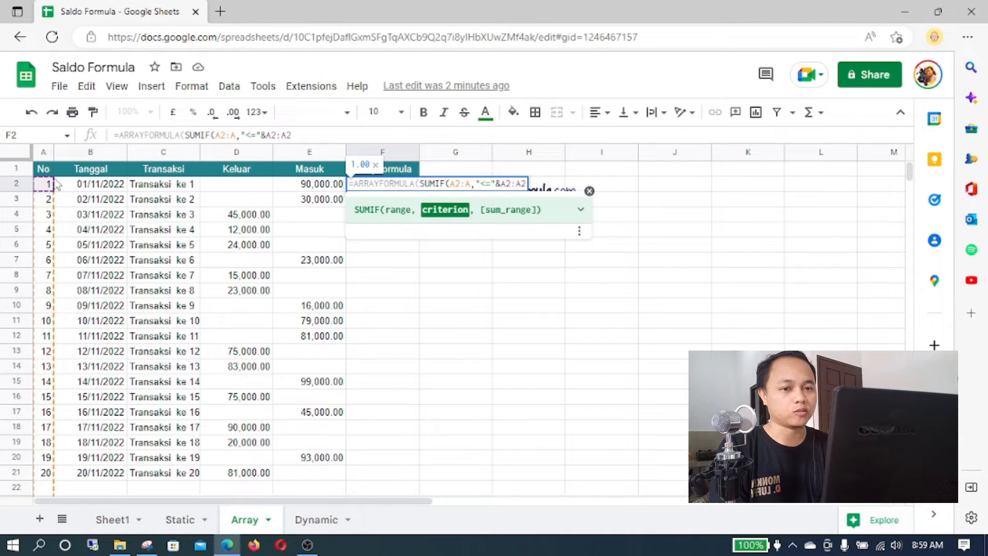
key(BackSpace)
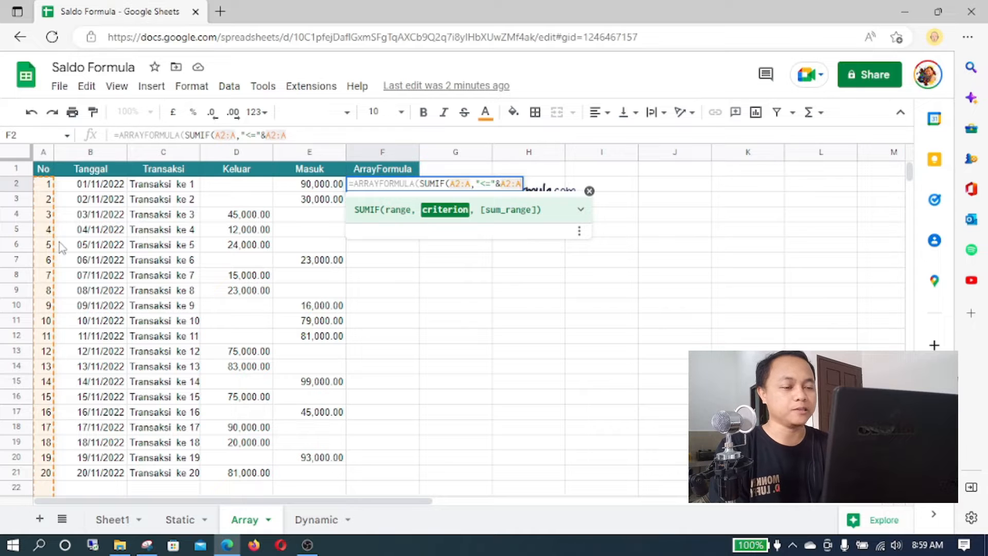
text(,)
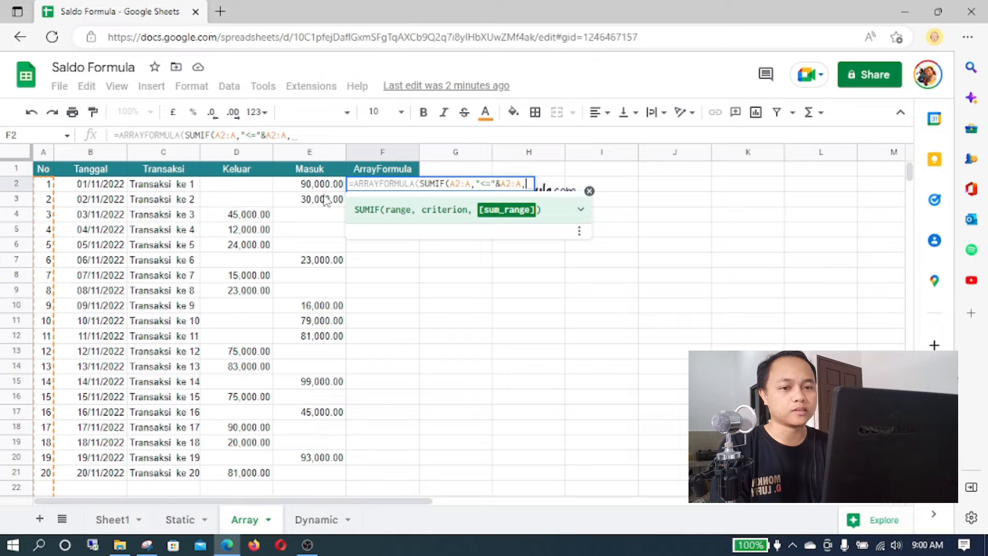
text(E2:E)
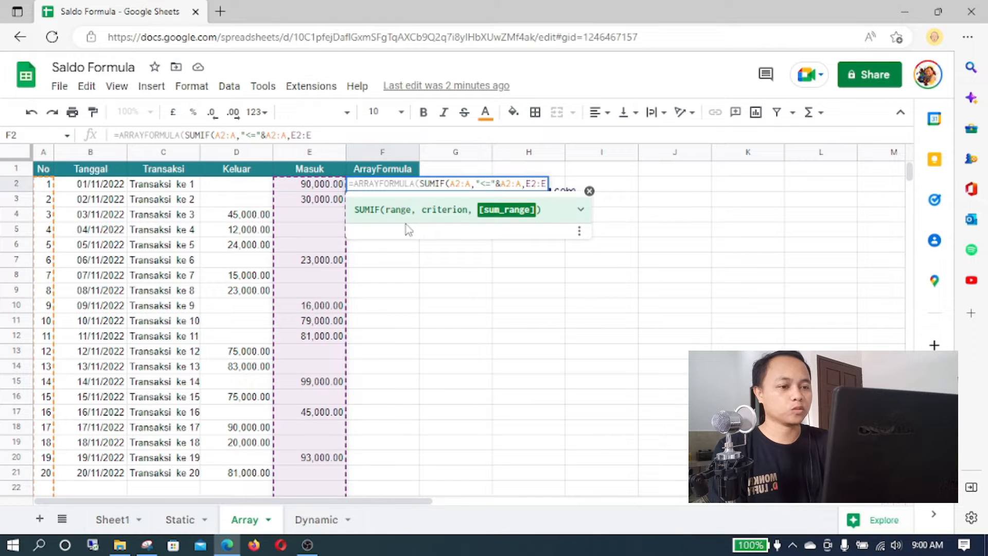
text())
key(Return)
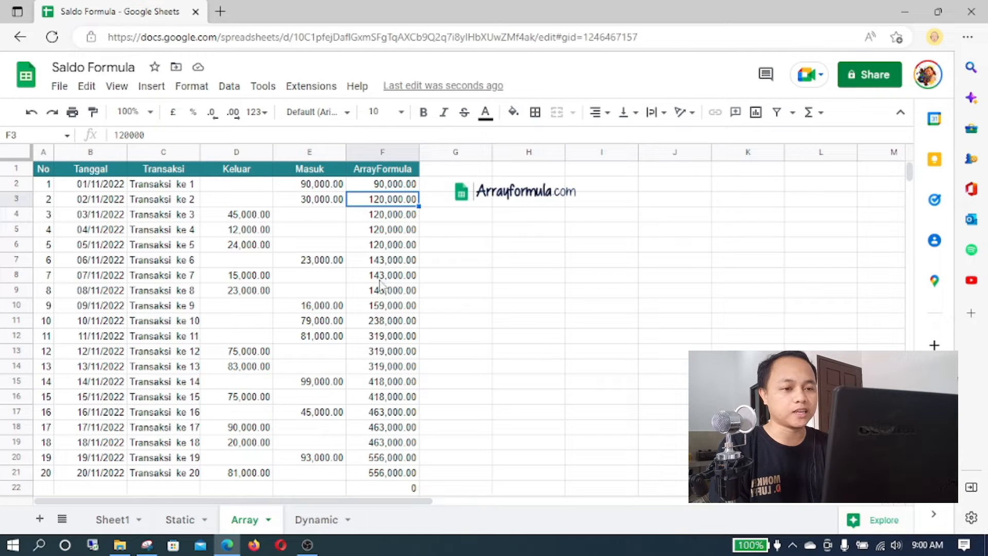
- Extend the F2 array formula by subtracting SUMIF(A2:A,"<="&A2:A,D2:D) from the Masuk running total
click(397, 188)
drag(186, 135, 317, 136)
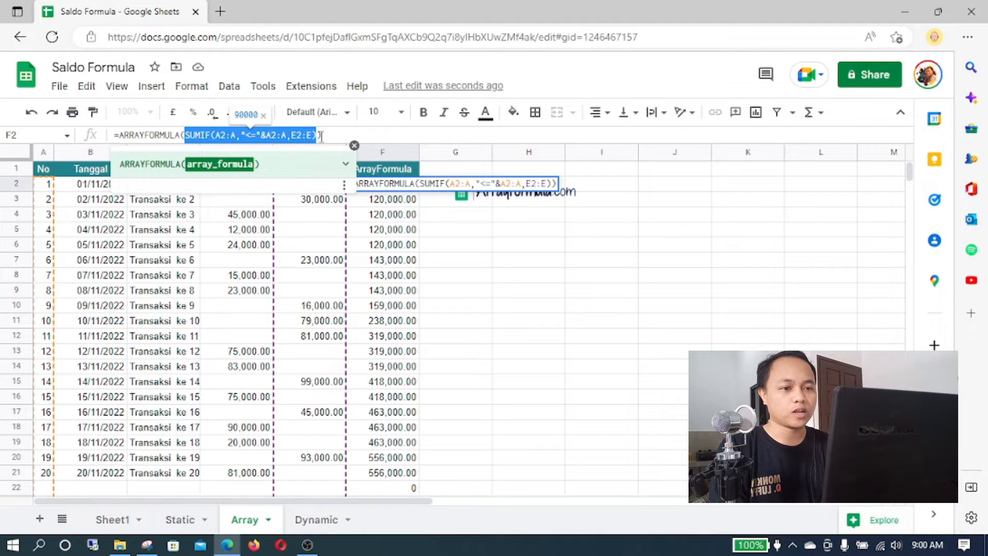
click(328, 136)
key(Left)
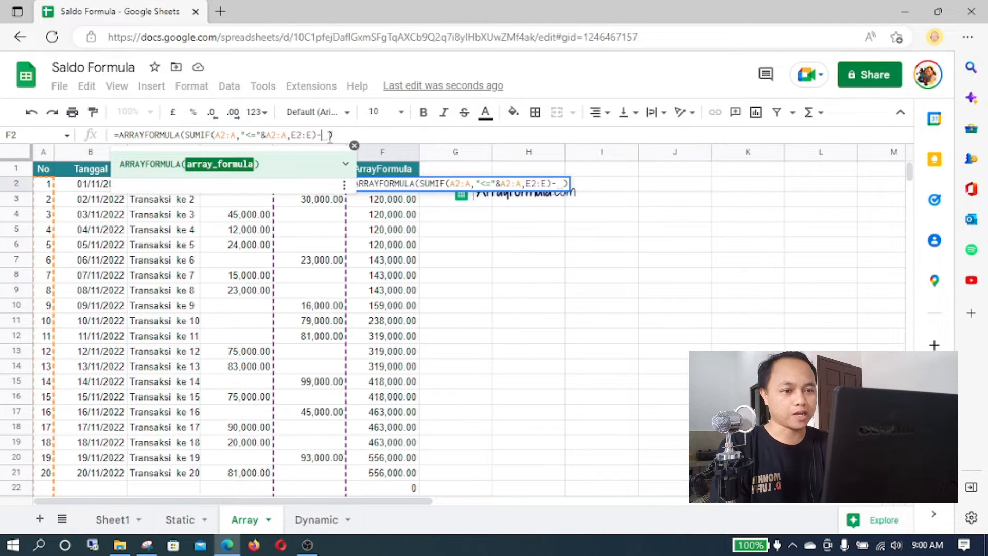
text(-)
text(SUMIF(A2:A,"<="&A2:A,E2:E))
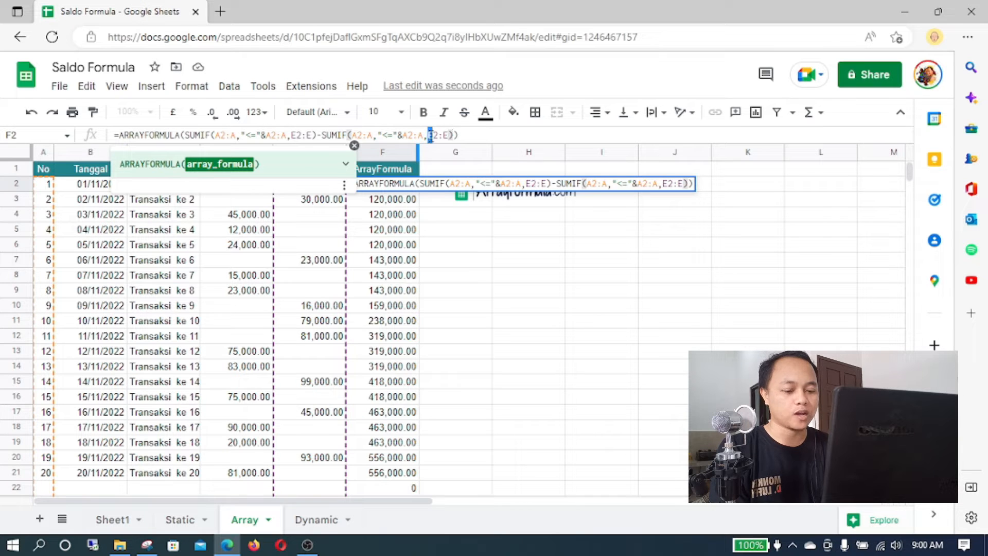
text(D)
drag(449, 136, 443, 136)
text(D)
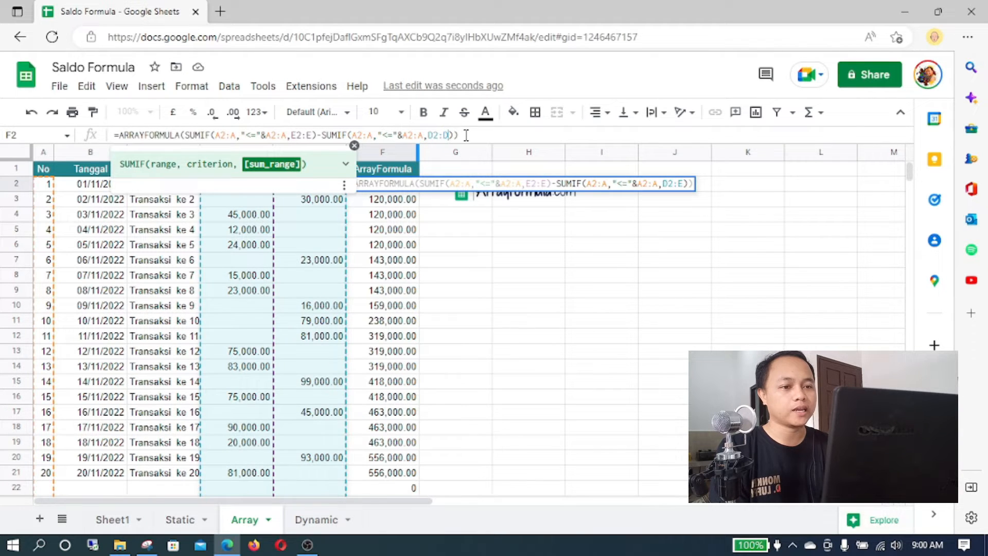
key(Return)
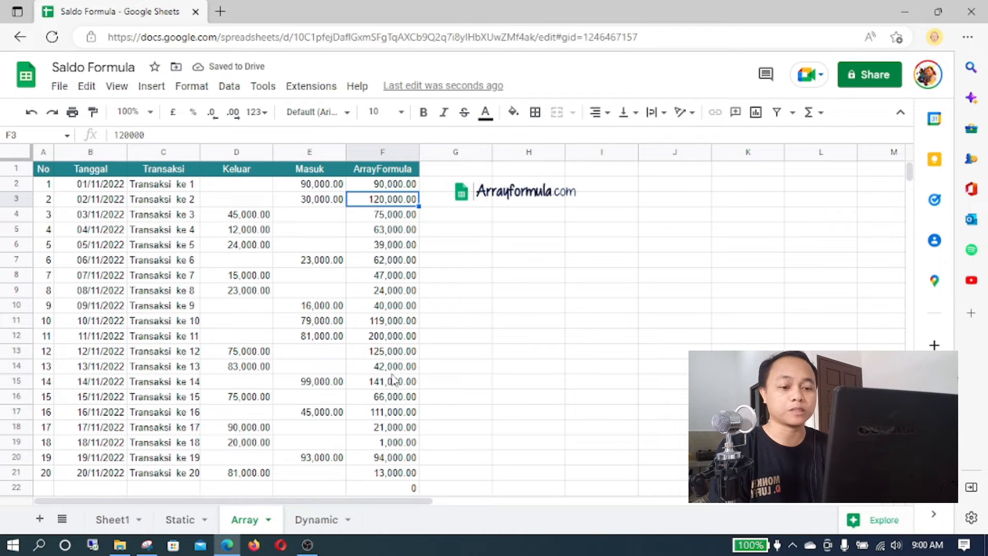
- Add Transaksi 21 with a Masuk amount of 60000 in row 22
scroll(393, 379, down, 1)
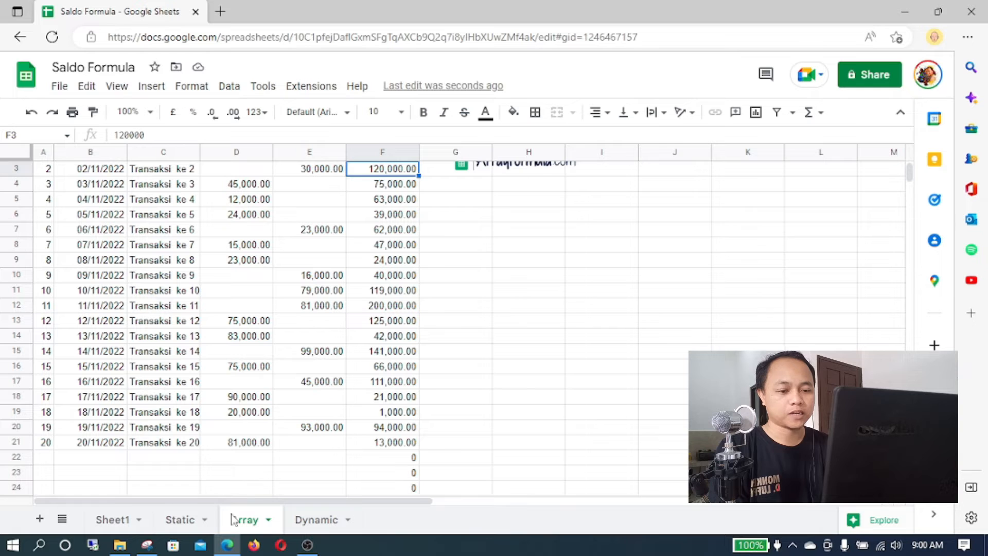
click(192, 457)
text(Transa)
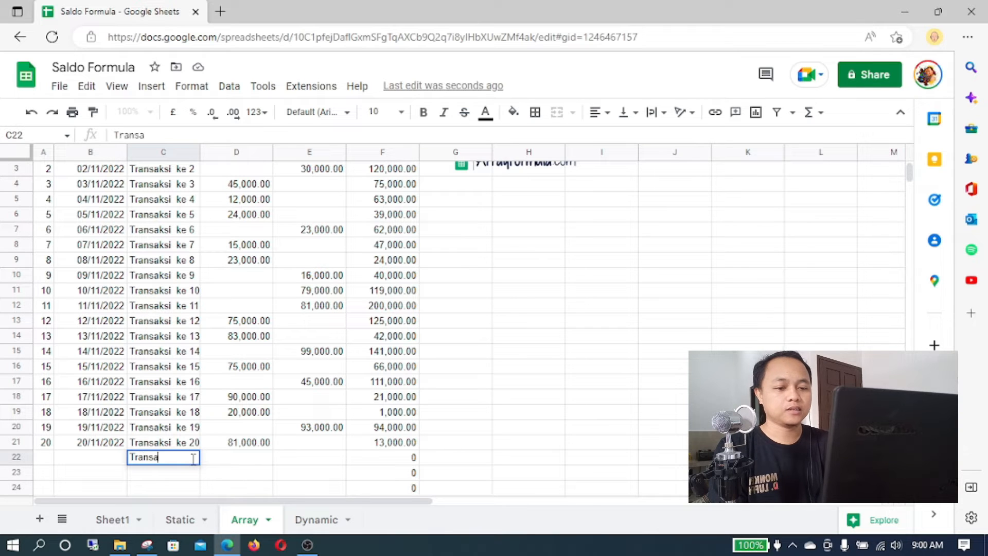
text(ksi 21)
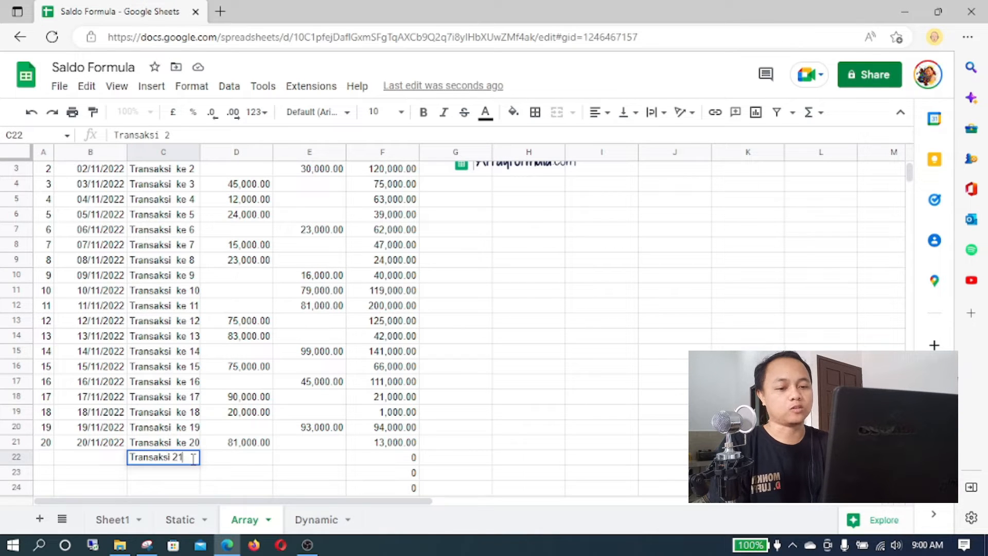
key(Return)
key(Up)
key(Right)
key(Right)
text(60000)
key(Return)
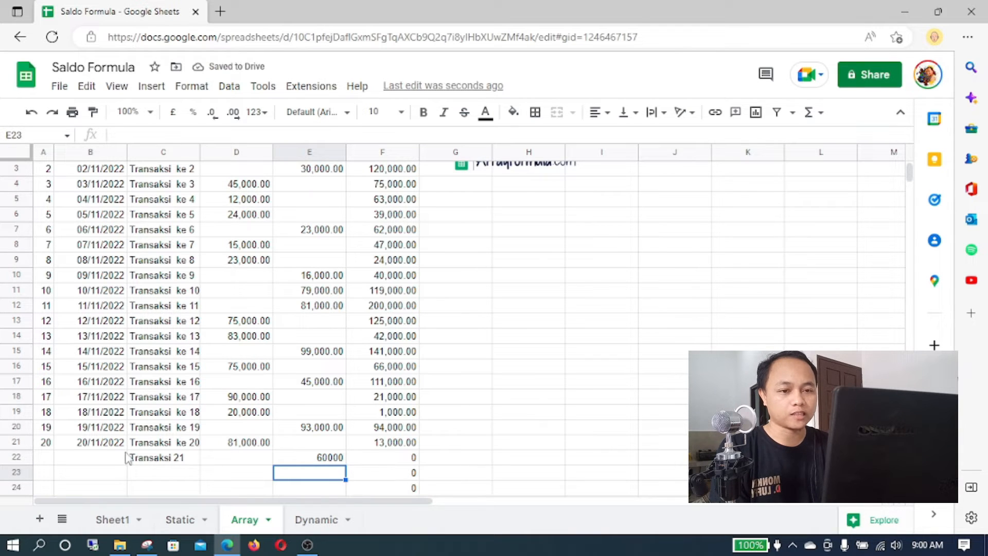
- Enter 21 as the row number in A22
click(48, 458)
text(21)
key(Return)
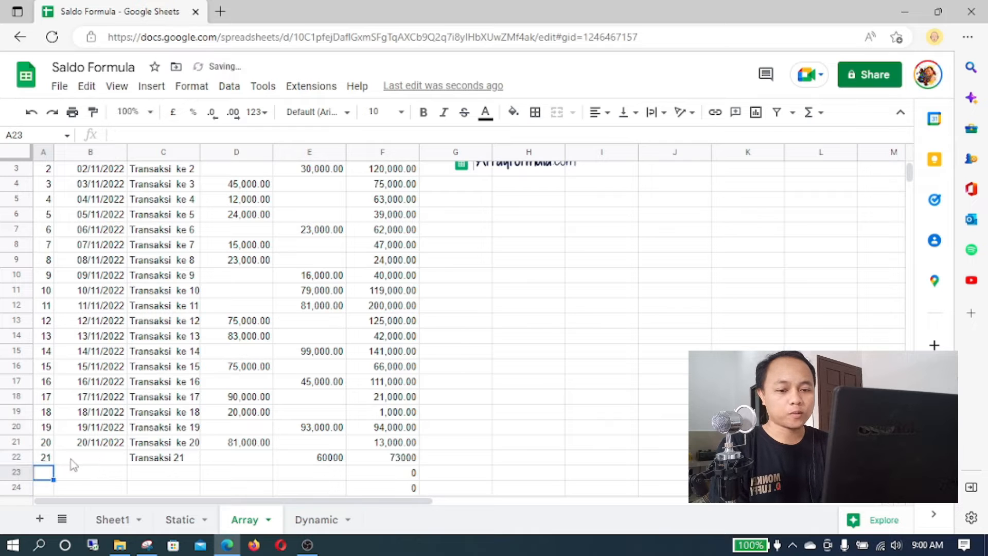
- Clear the manually entered numbers from A2:A22 in the No column
click(51, 461)
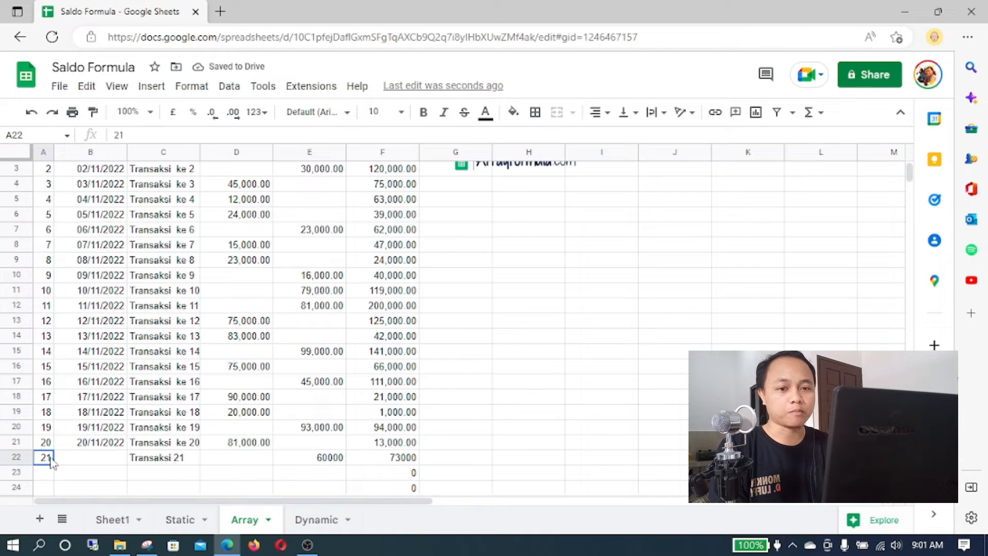
scroll(77, 428, up, 1)
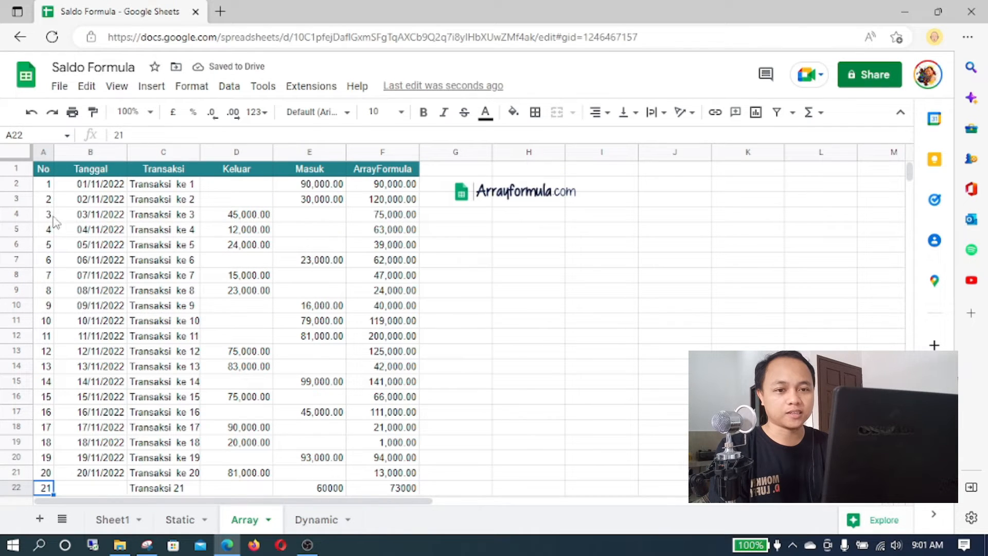
shift+click(49, 187)
key(Delete)
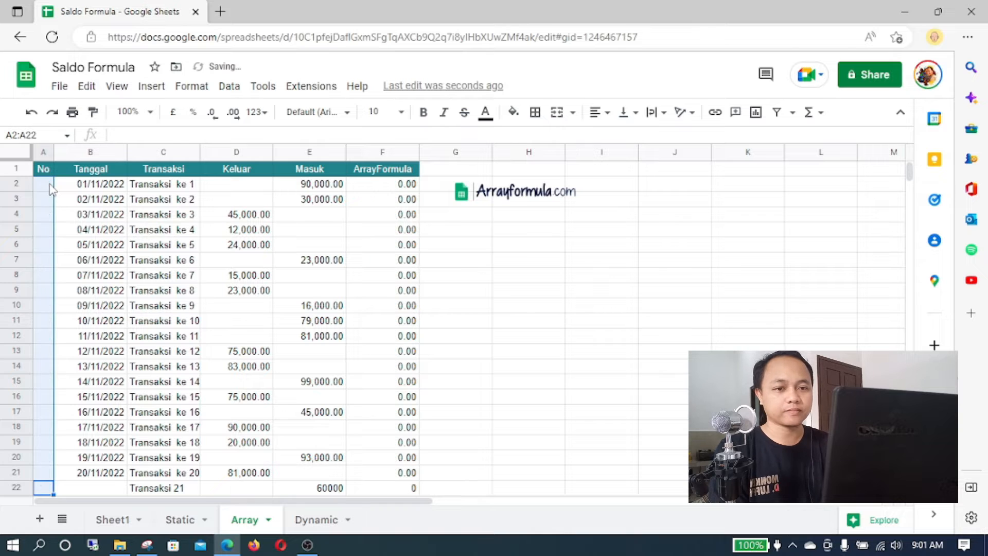
- Enter =SEQUENCE(counta(c2:c)) in A2 to number the transactions automatically
text(=seq)
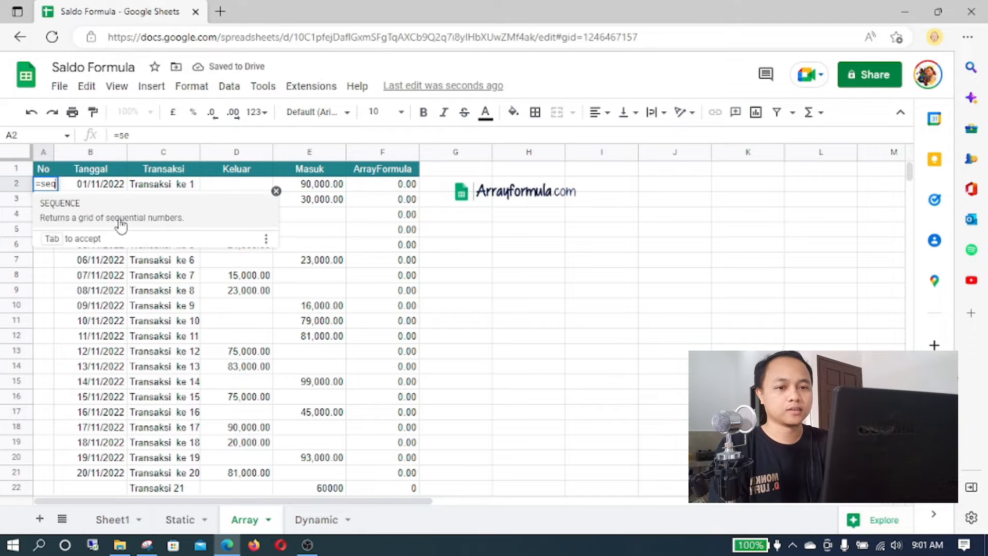
key(Tab)
text(coun)
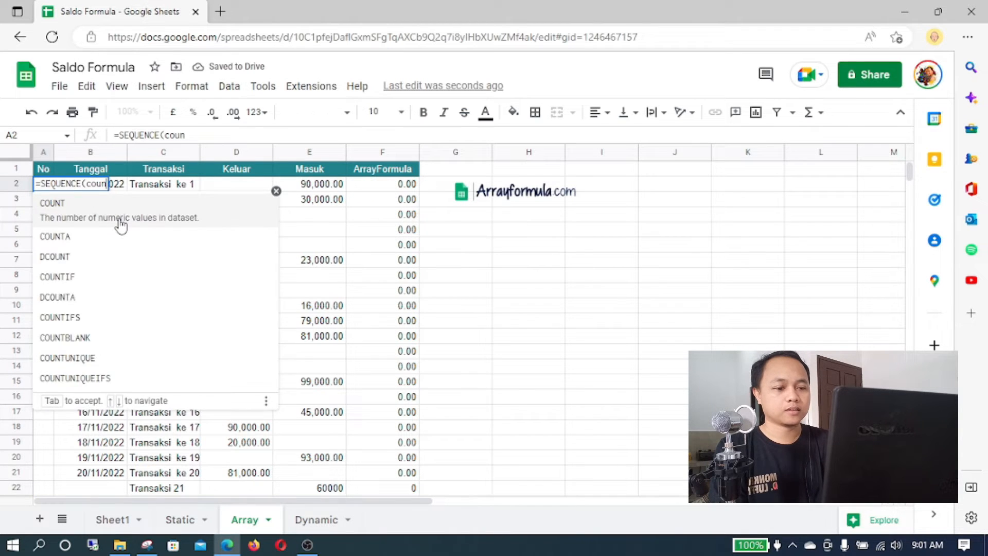
text(ta(B2)
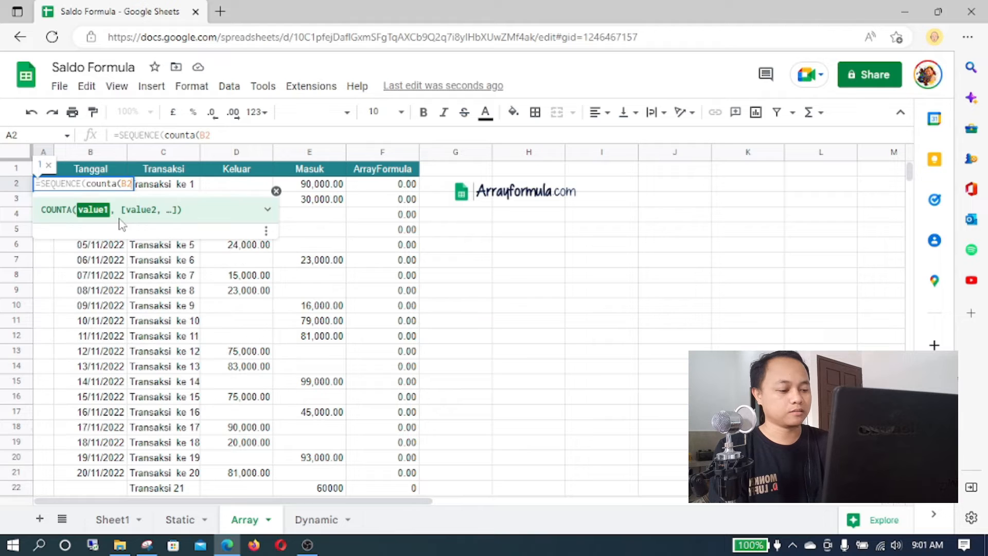
key(BackSpace)
key(BackSpace)
text(c2:c)))
key(Return)
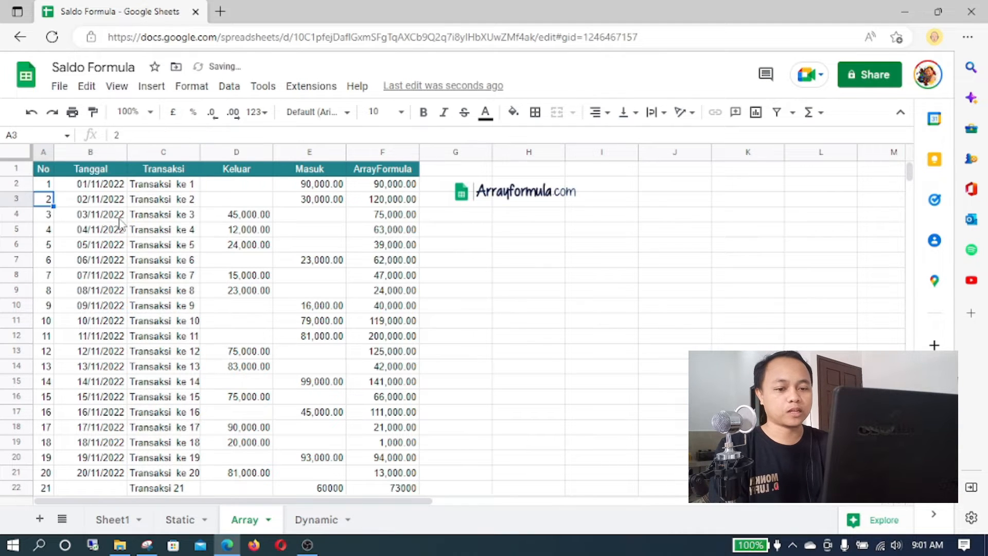
- Clear C22 and enter Transaksi 21 there again to test the automatic numbering and balance
scroll(181, 267, down, 2)
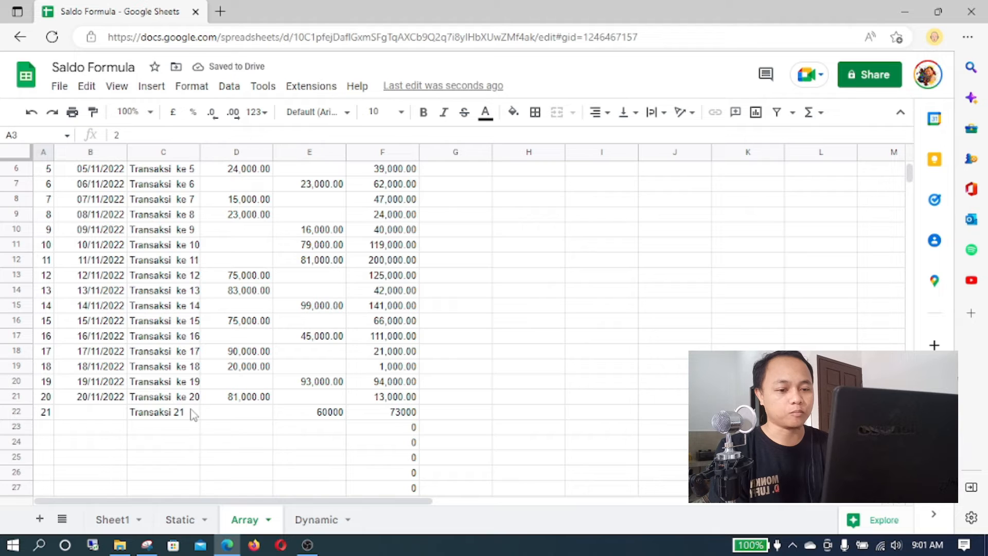
click(193, 414)
key(Delete)
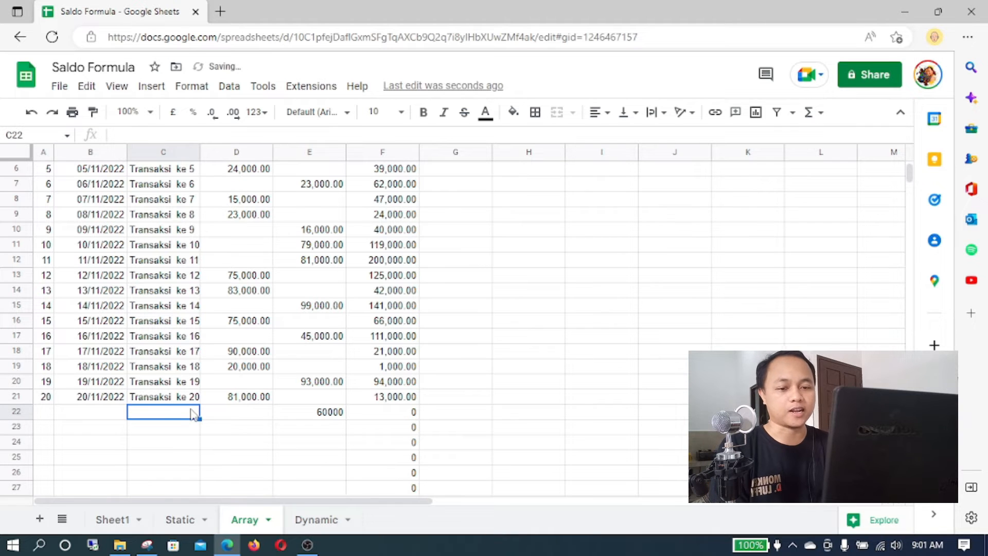
text(Transaksi 21)
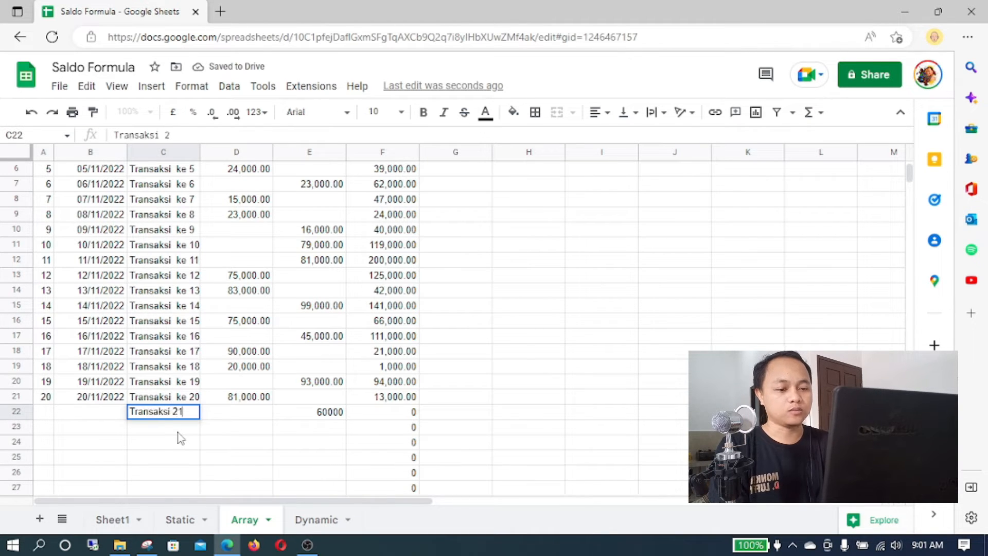
key(Return)
key(Up)
key(Right)
key(Right)
key(Right)
key(Right)
- Add Transaksi 22 with a Keluar amount of 30000 in row 23
key(Left)
key(Left)
key(Left)
key(Left)
key(Down)
text(Tr)
key(BackSpace)
text(ansaks)
key(Return)
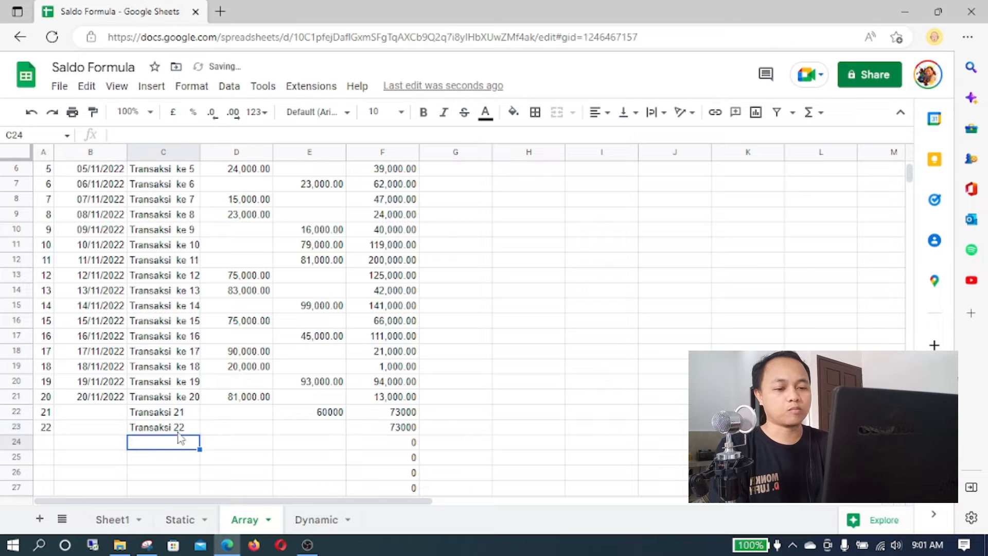
key(Up)
key(Right)
text(30000)
key(Return)
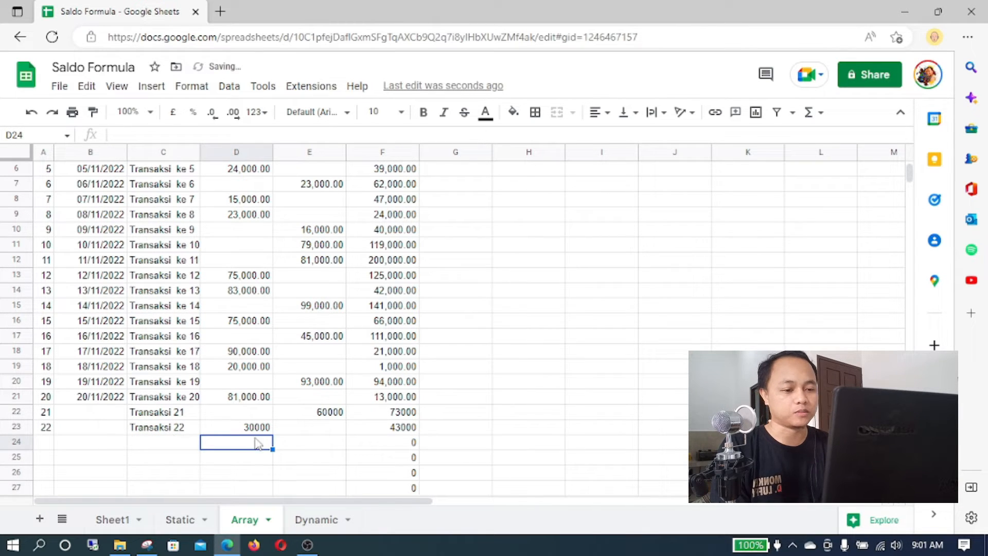
- Delete the No column from the Array sheet
click(389, 427)
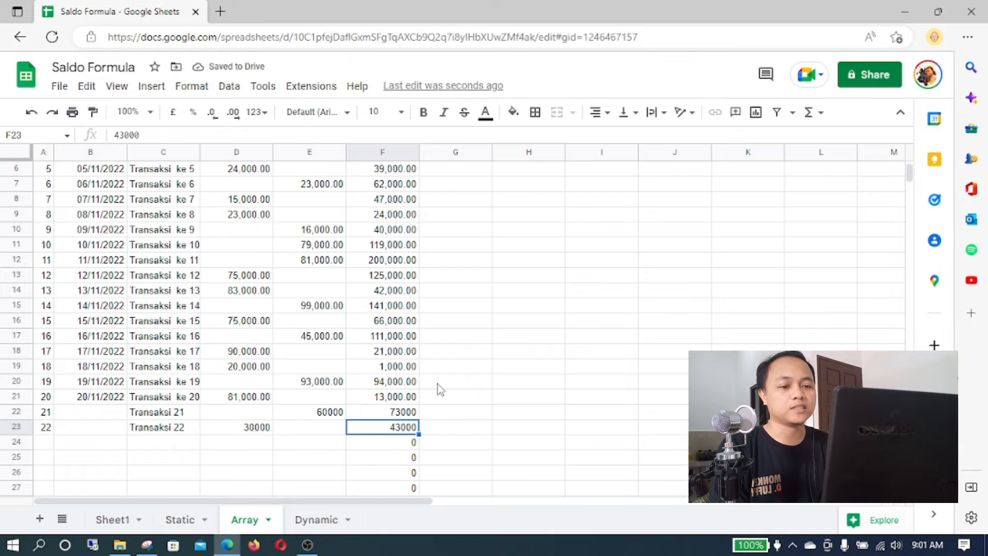
scroll(437, 385, up, 3)
click(392, 186)
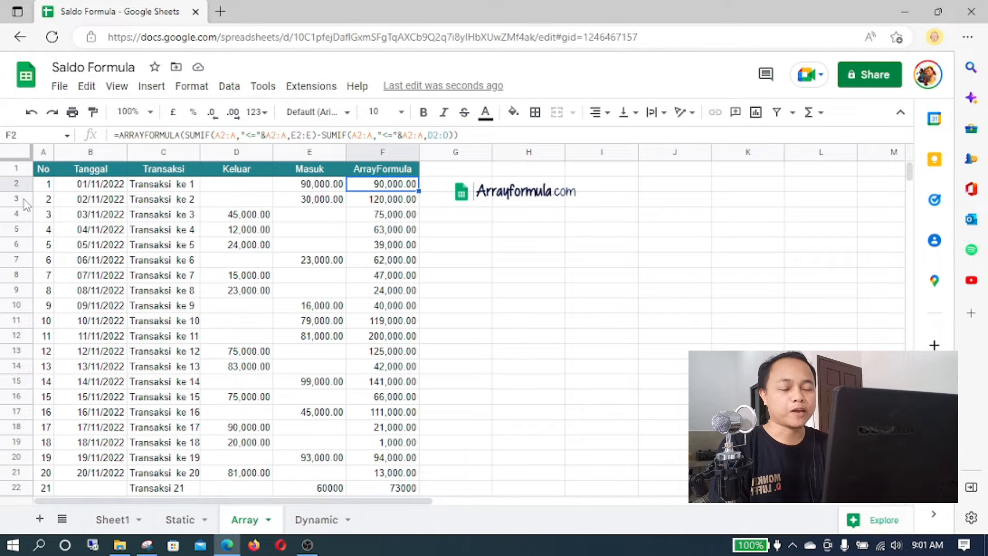
click(43, 155)
right_click(42, 153)
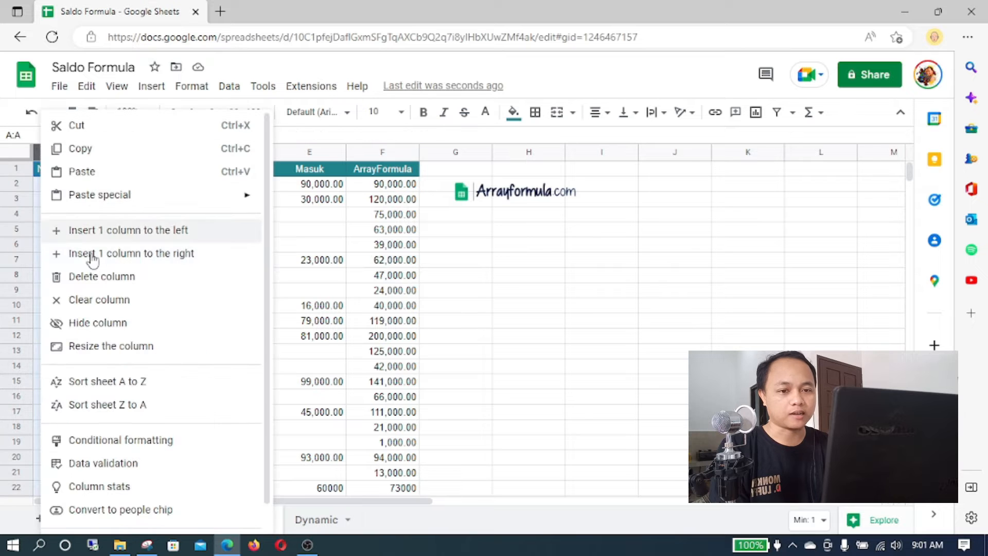
click(111, 278)
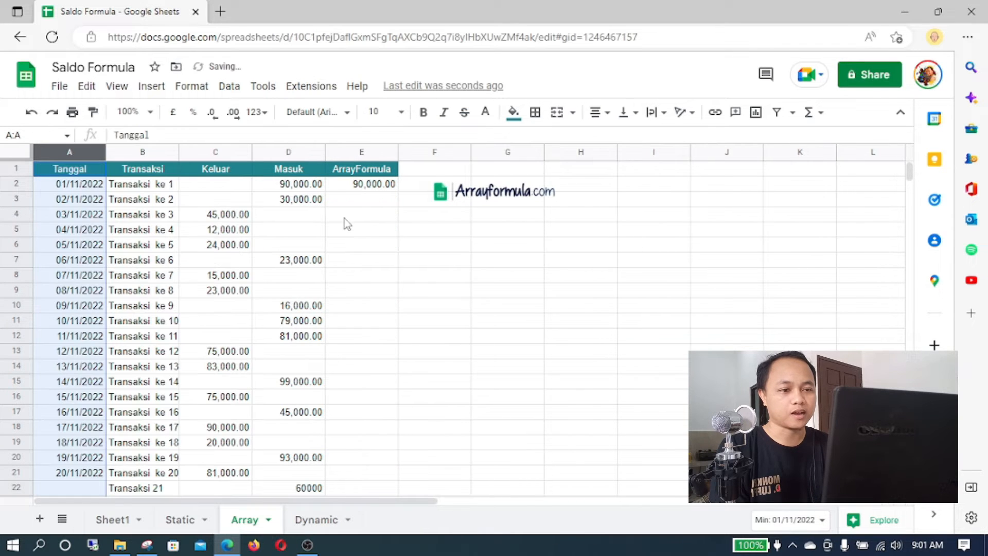
- In the E2 formula, replace the first SUMIF's broken range and criterion references with ROW(B2:B)
click(364, 186)
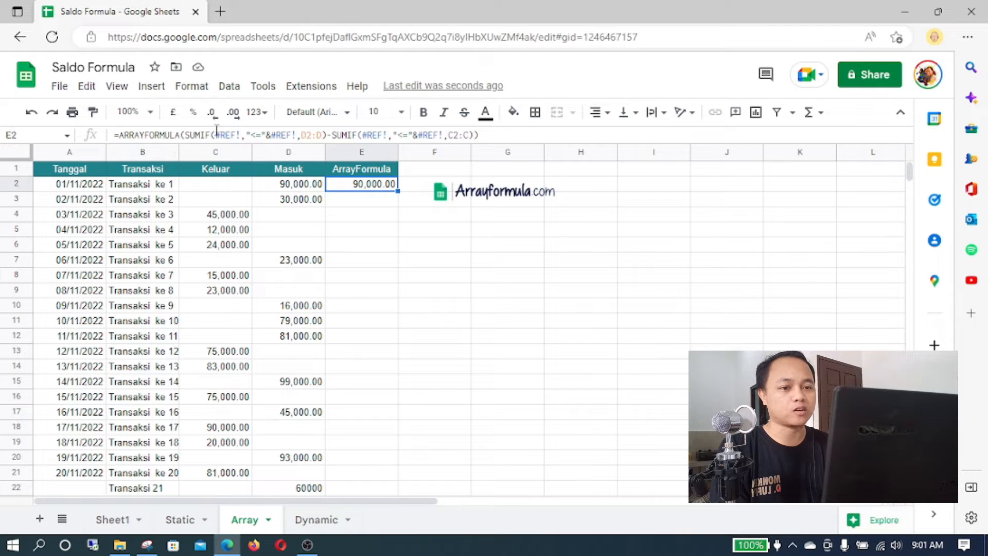
drag(217, 133, 240, 132)
text(ROW)
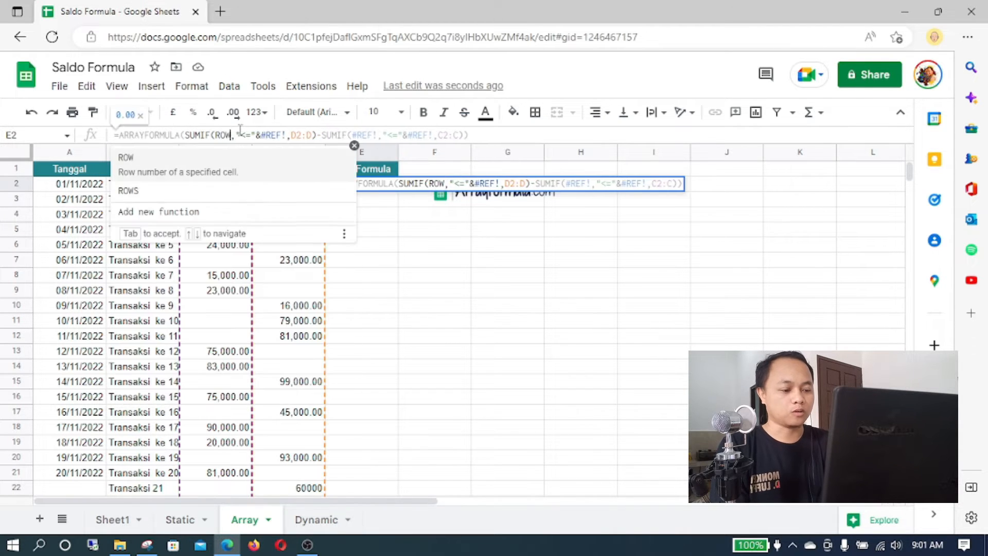
key(Tab)
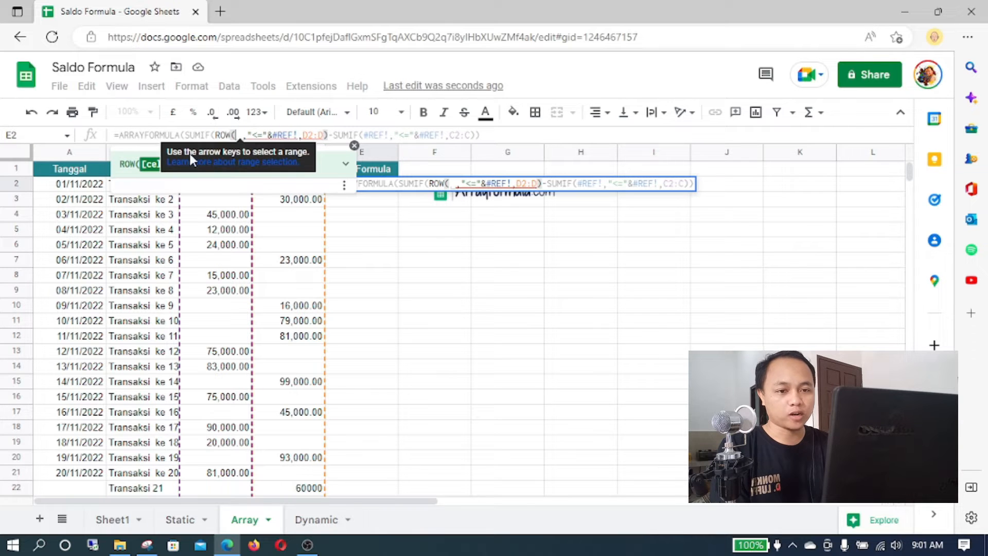
text(B)
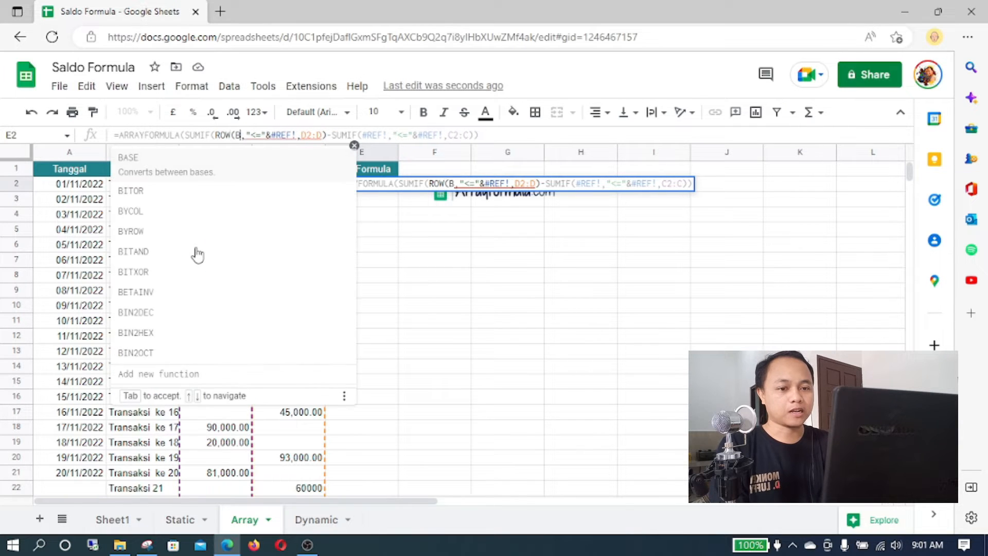
text(2:B)
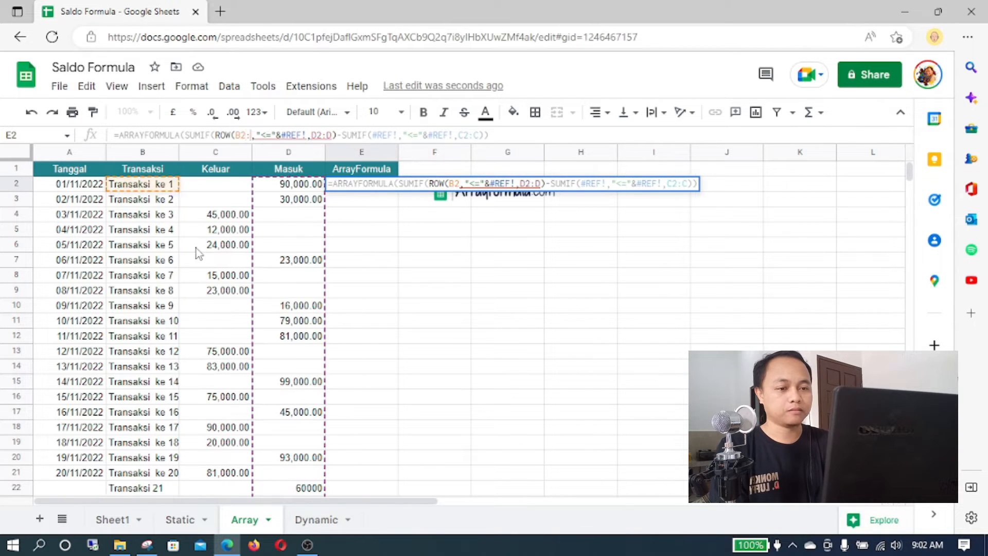
text())
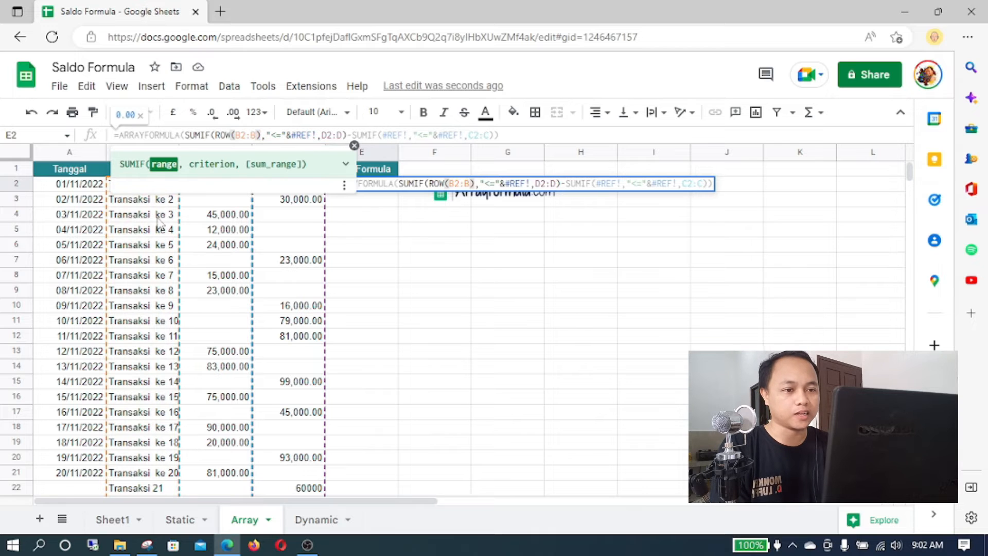
drag(217, 131, 297, 135)
text(ROW(B2:B))
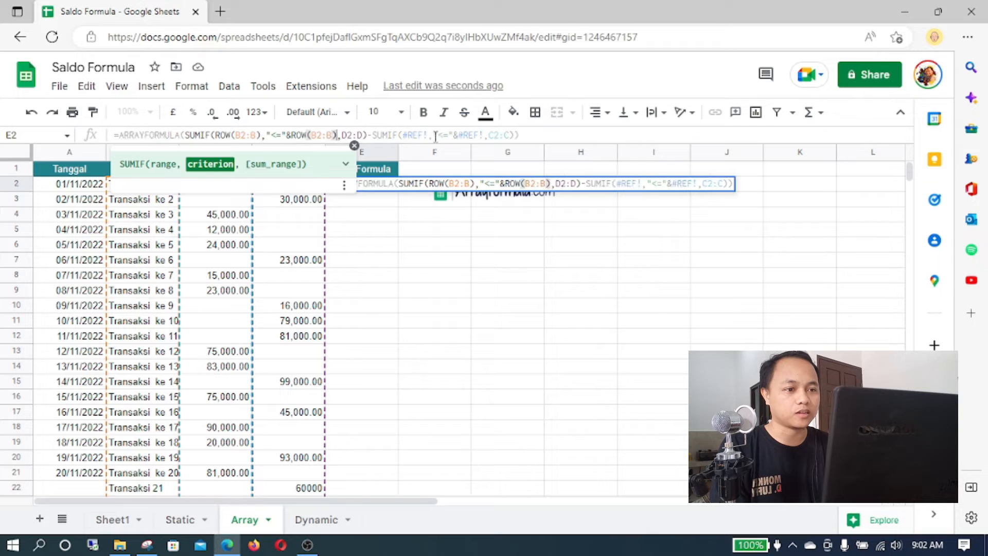
- Replace both broken references in the second SUMIF of E2 with ROW(B2:B) and commit the formula
drag(432, 134, 504, 135)
click(403, 134)
text(ROW(B2:B))
text(ROW(B2:B))
key(Return)
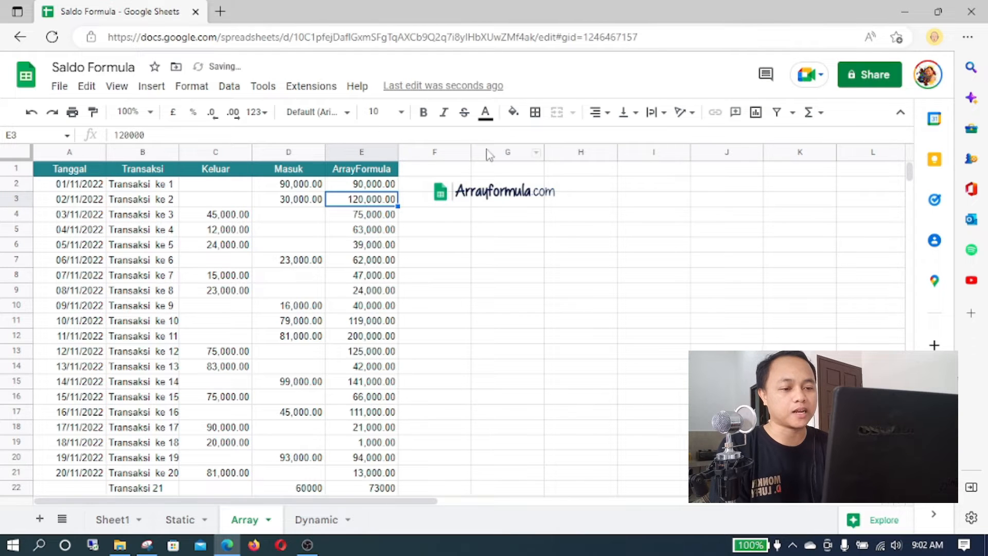
- Examine the E2 formula and the balances it fills in the rows below the last transaction
click(383, 184)
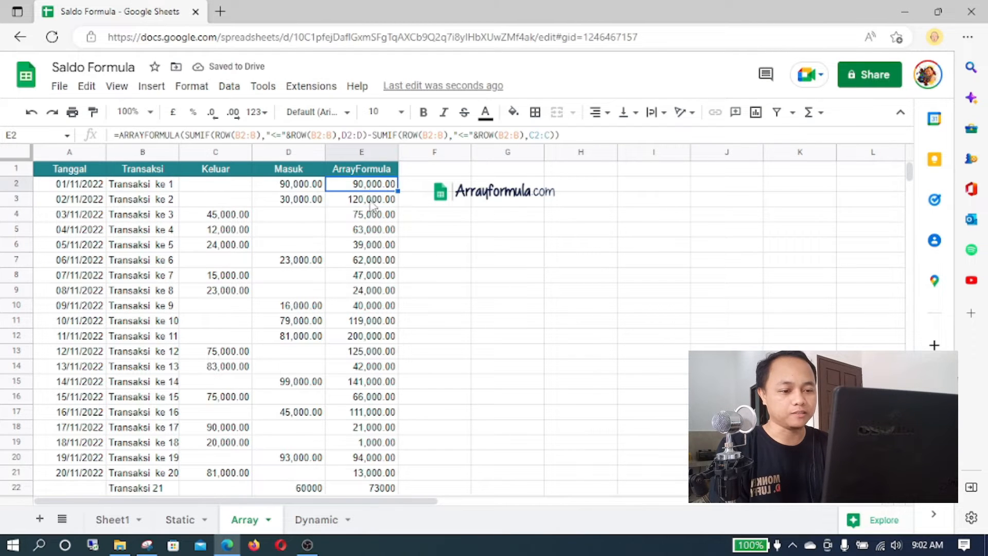
scroll(367, 277, down, 5)
scroll(367, 276, down, 4)
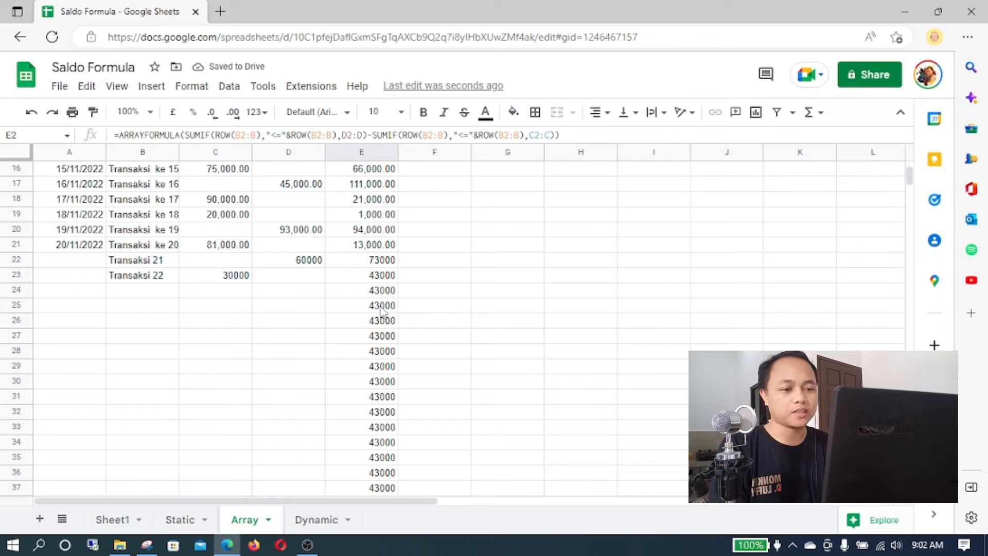
click(379, 265)
scroll(383, 314, down, 7)
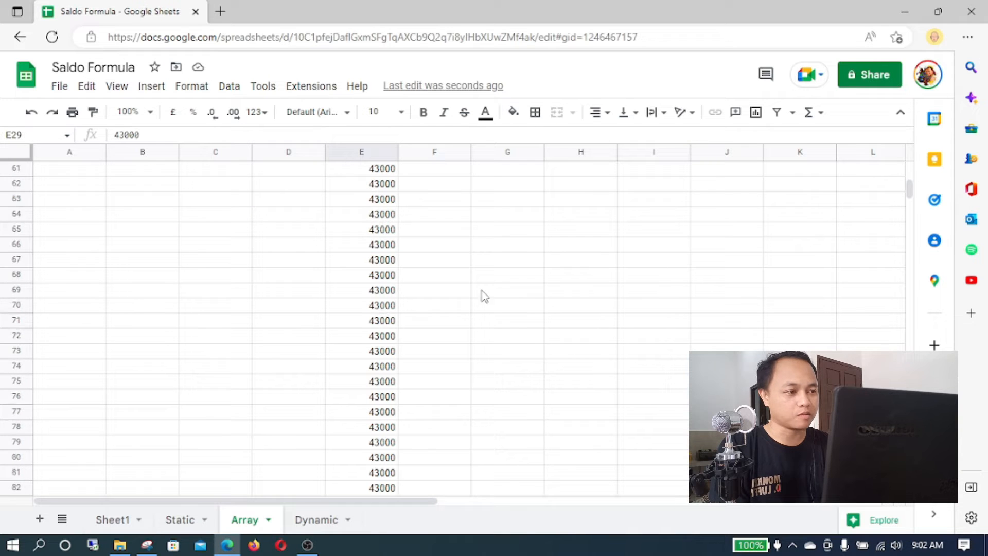
mouse_move(910, 186)
mouse_down()
mouse_move(909, 464)
mouse_move(910, 177)
mouse_up()
- Wrap the E2 SUMIF calculation in IF(Len(B2:B), …,) so rows without a transaction stay blank
click(363, 186)
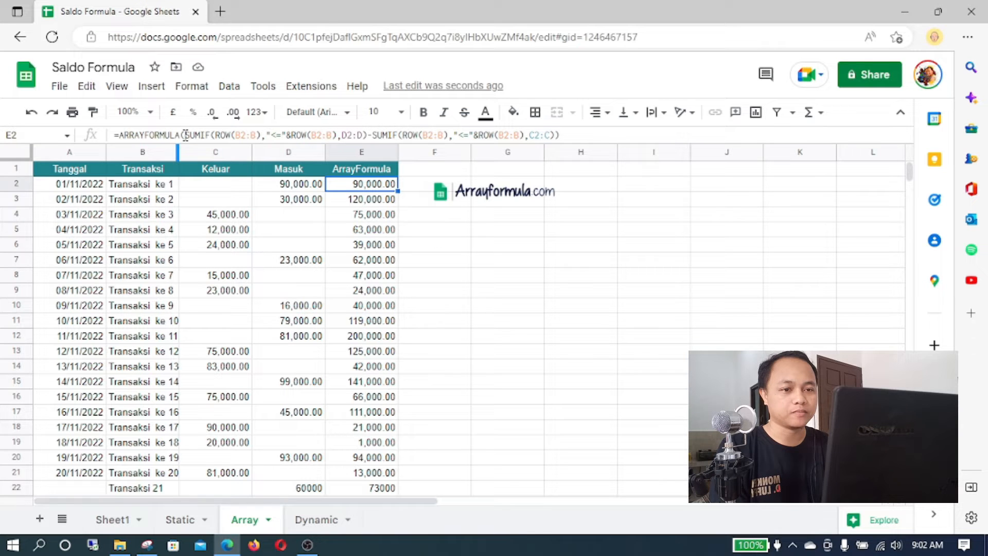
text((IF)
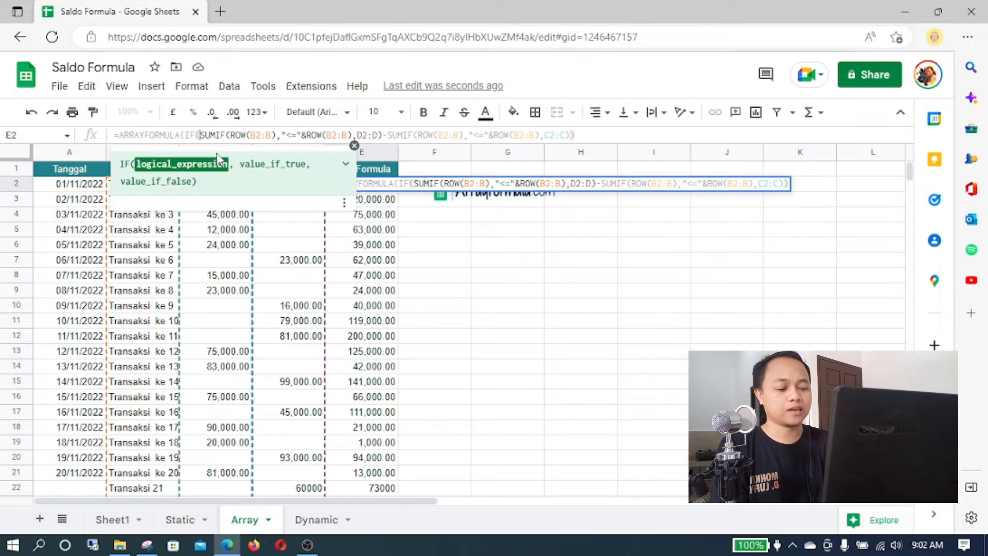
text(LNE)
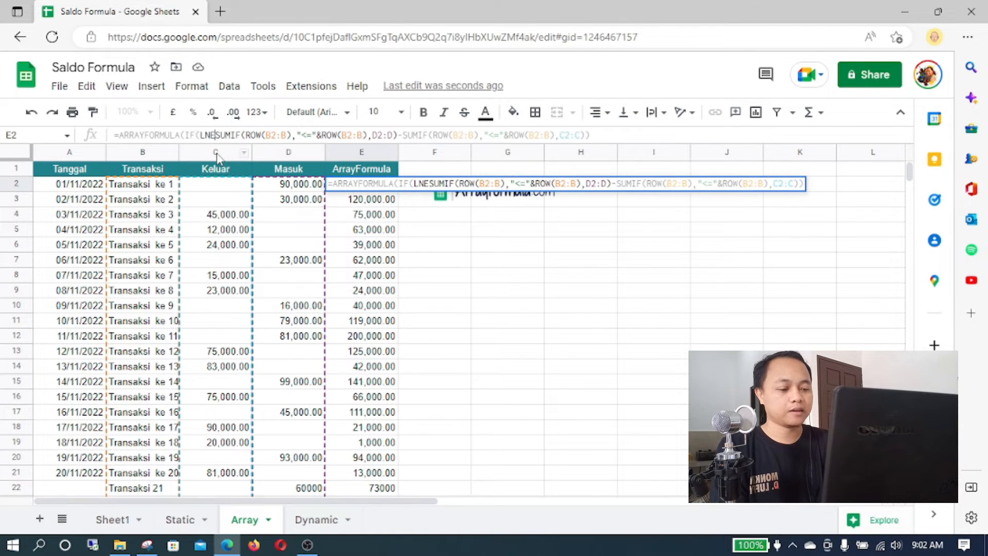
key(BackSpace)
key(BackSpace)
text(en(B2:B)
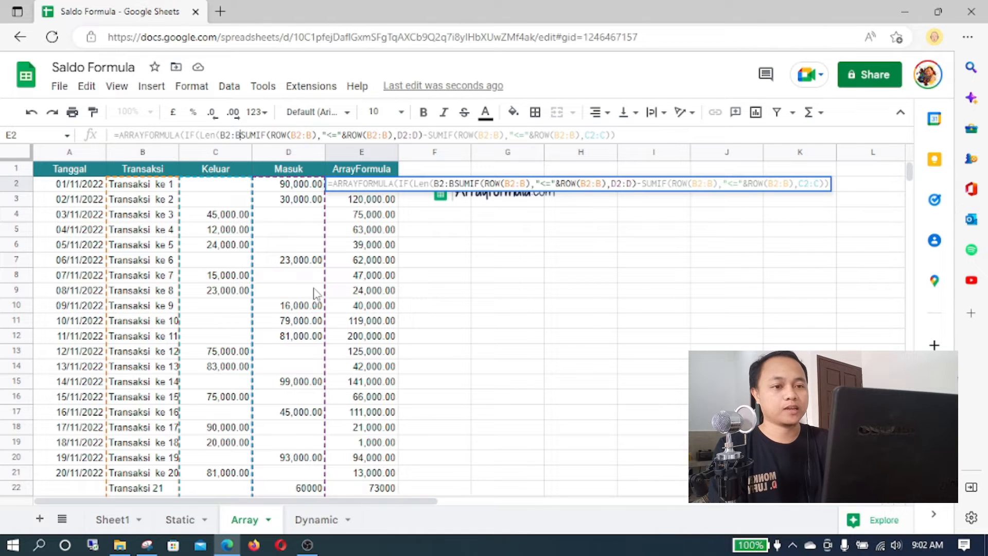
text(),)
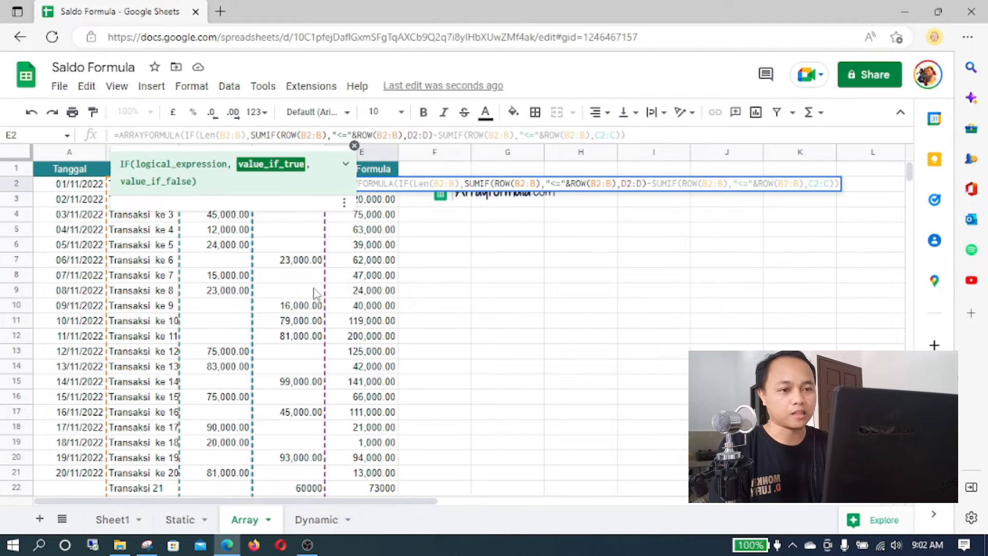
click(628, 134)
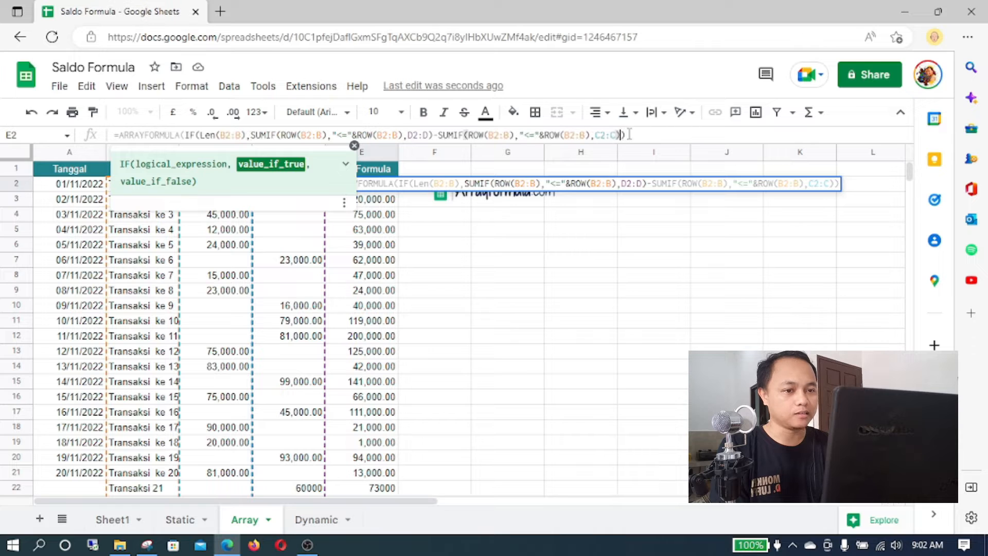
text(,)
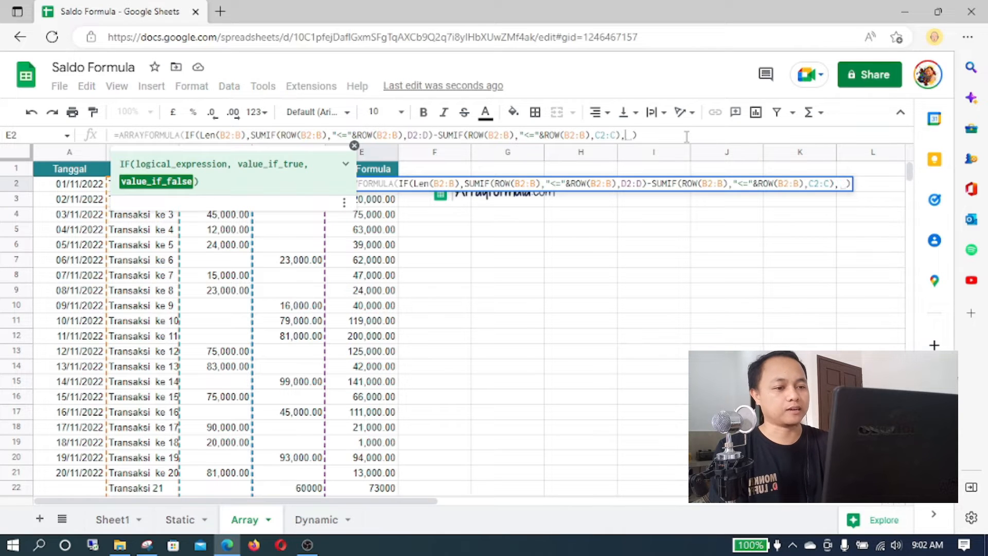
key(Return)
- Clear the test entries for Transaksi 21 and Transaksi 22 in rows 22 and 23
scroll(530, 267, down, 2)
click(381, 369)
click(144, 341)
drag(211, 354, 274, 351)
key(Delete)
click(265, 368)
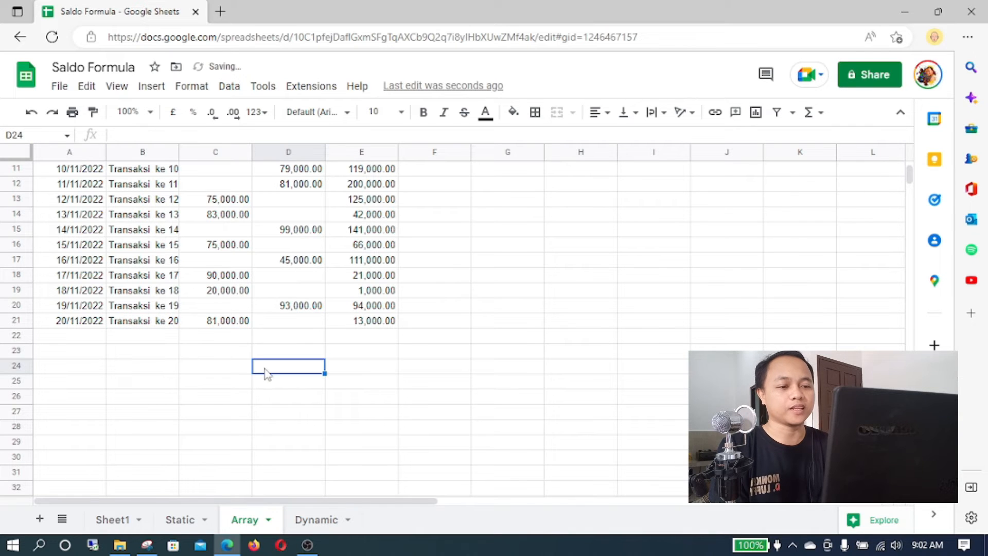
- Test the balance formula by entering 21 in B22 and a Keluar amount of 40000 in C22
scroll(265, 368, up, 3)
click(357, 186)
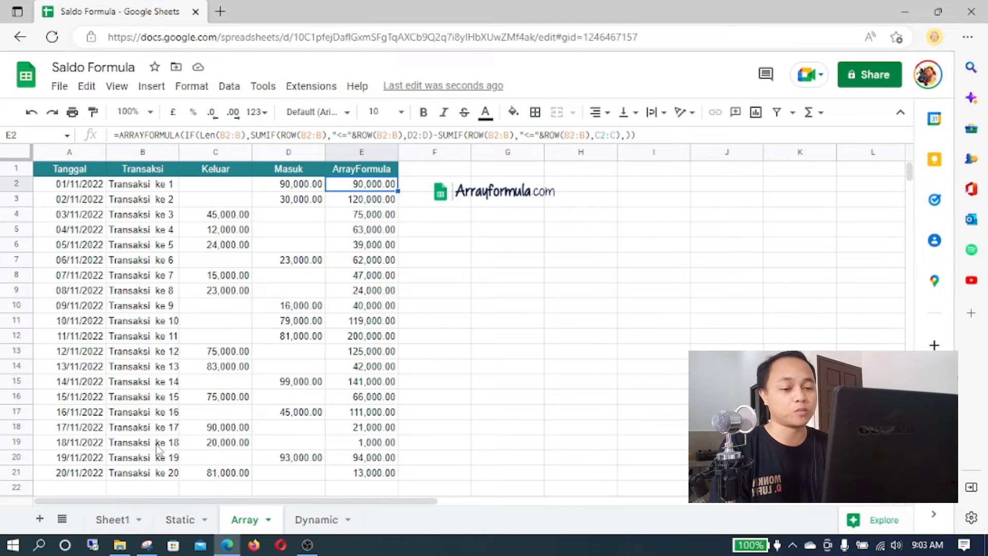
scroll(226, 471, down, 1)
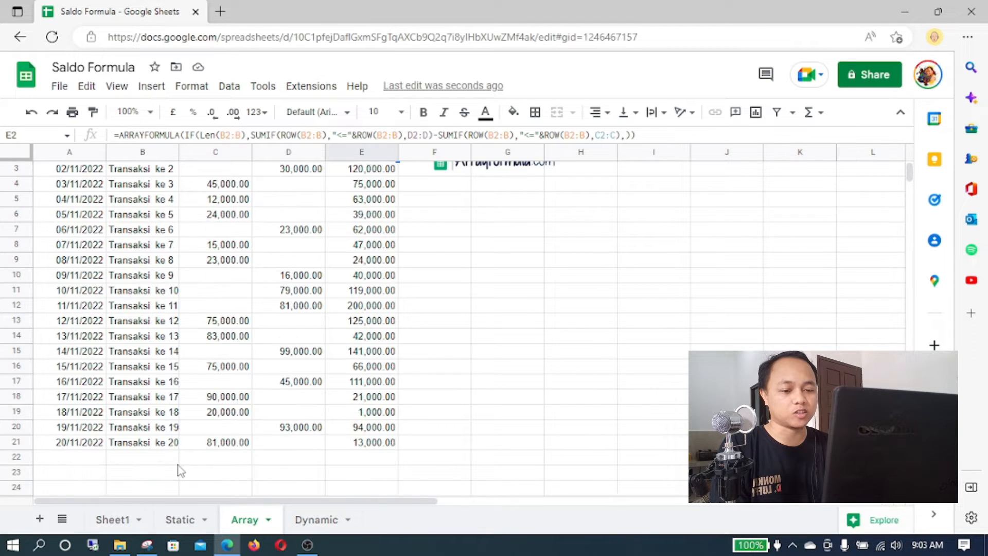
click(171, 459)
text(21)
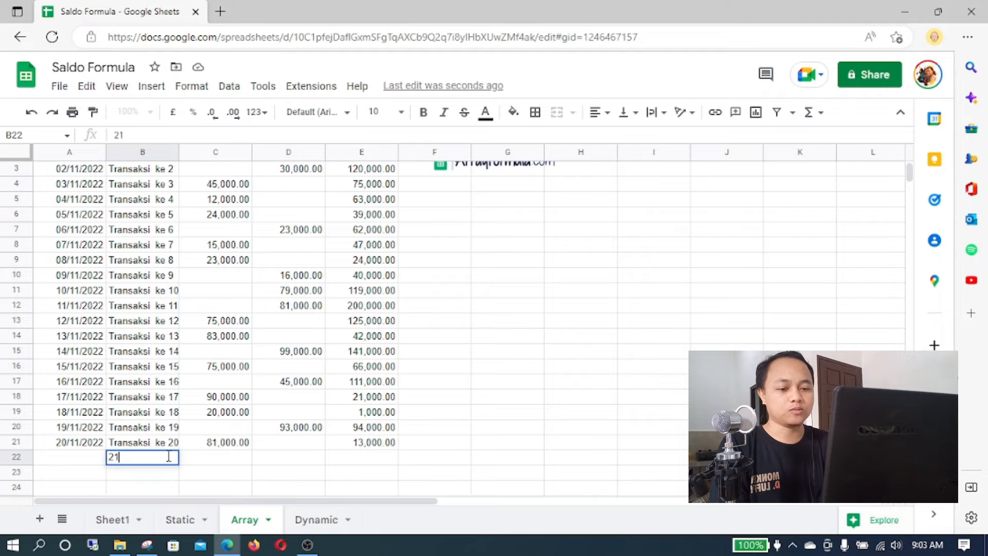
key(Tab)
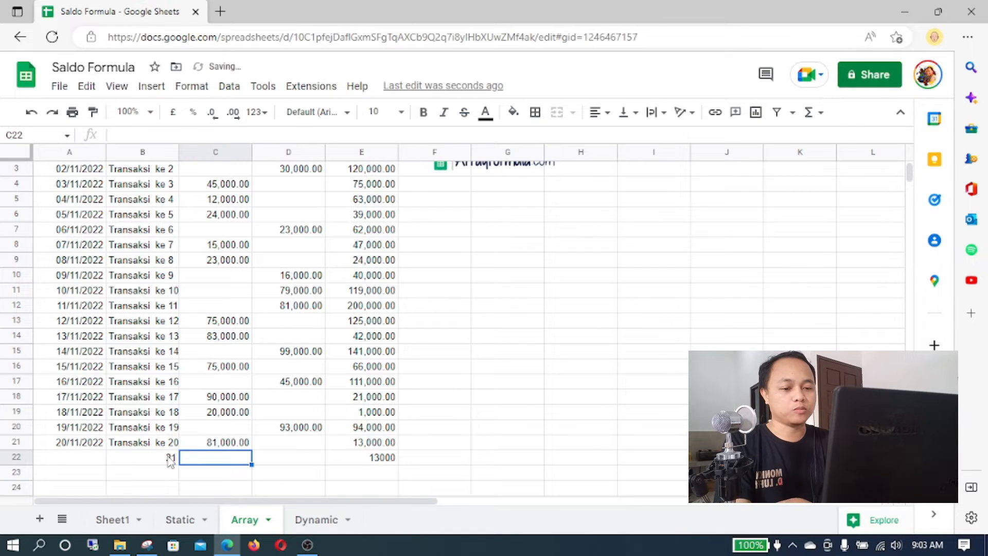
text(40000)
key(Return)
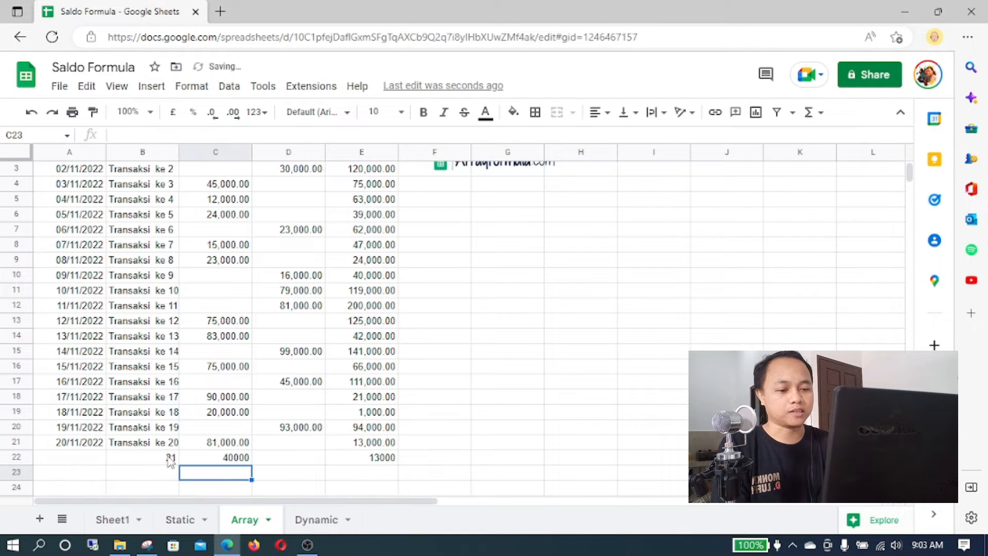
key(Up)
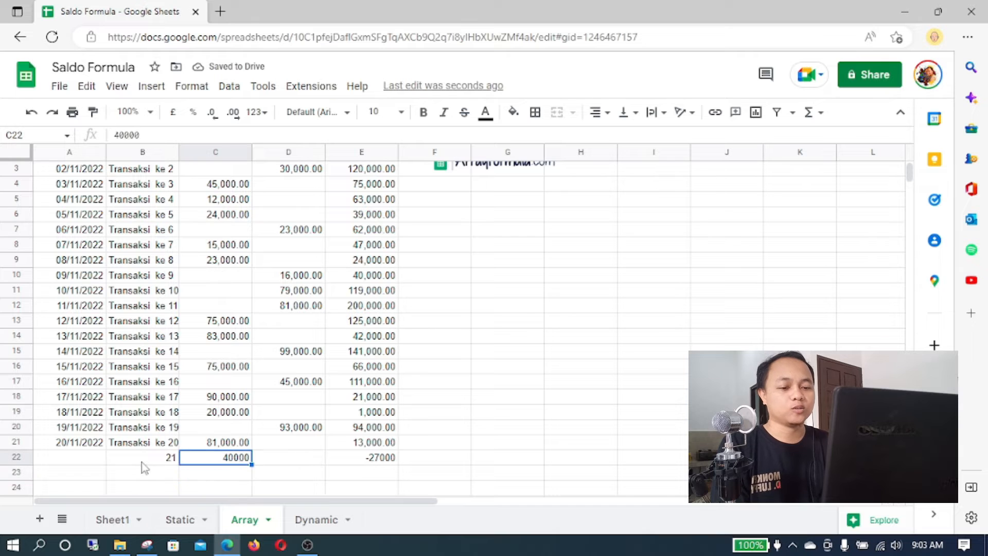
- Clear the test entry from B22:C22 and select the balance formula in E2
click(144, 458)
shift+click(213, 463)
key(Delete)
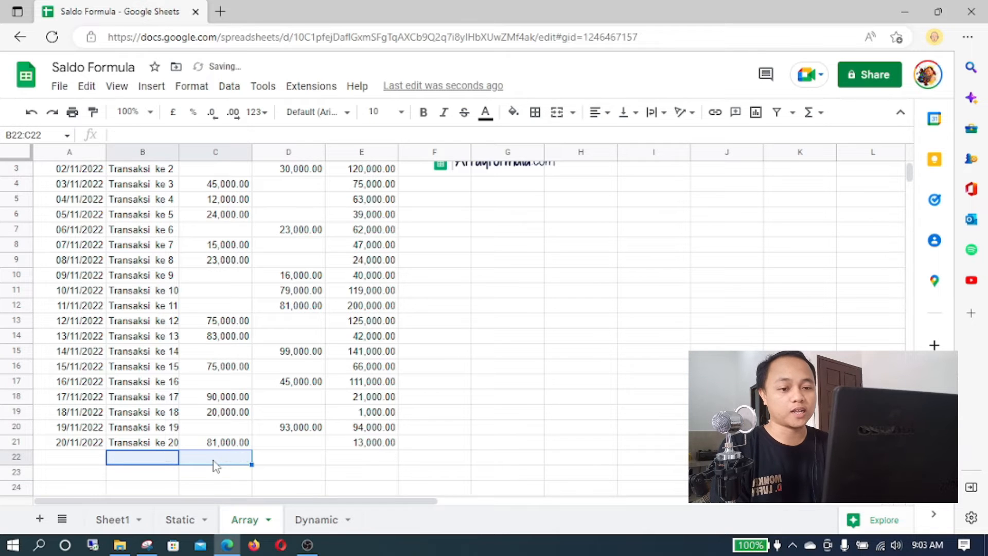
scroll(362, 331, up, 2)
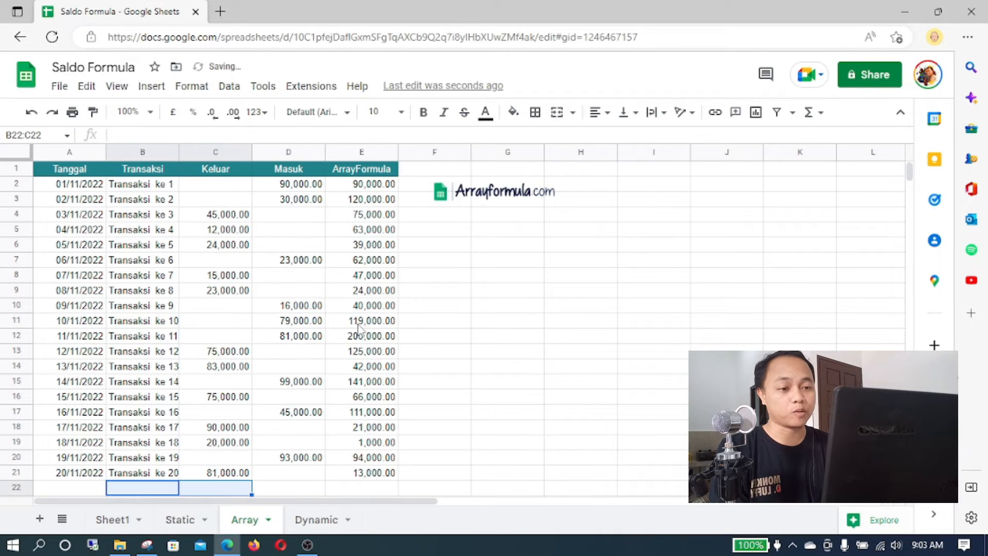
click(363, 184)
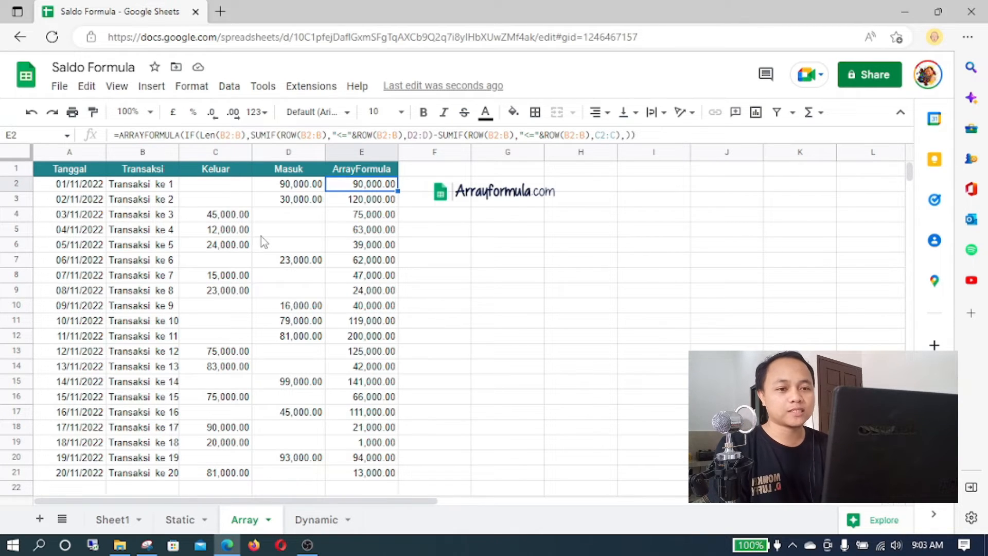
- On the Dynamic sheet, start a SCAN formula in E2 with an initial value of 0
click(317, 520)
click(381, 200)
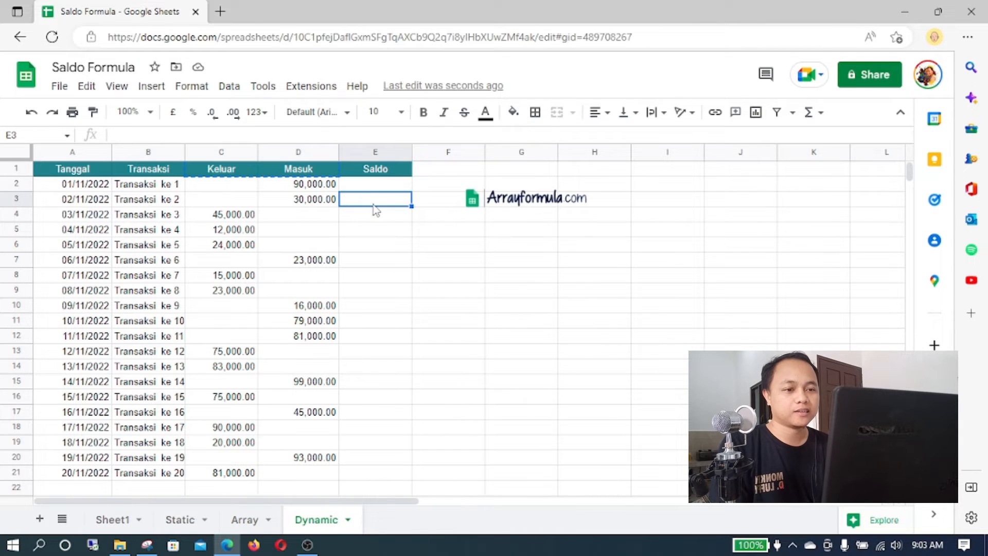
click(378, 187)
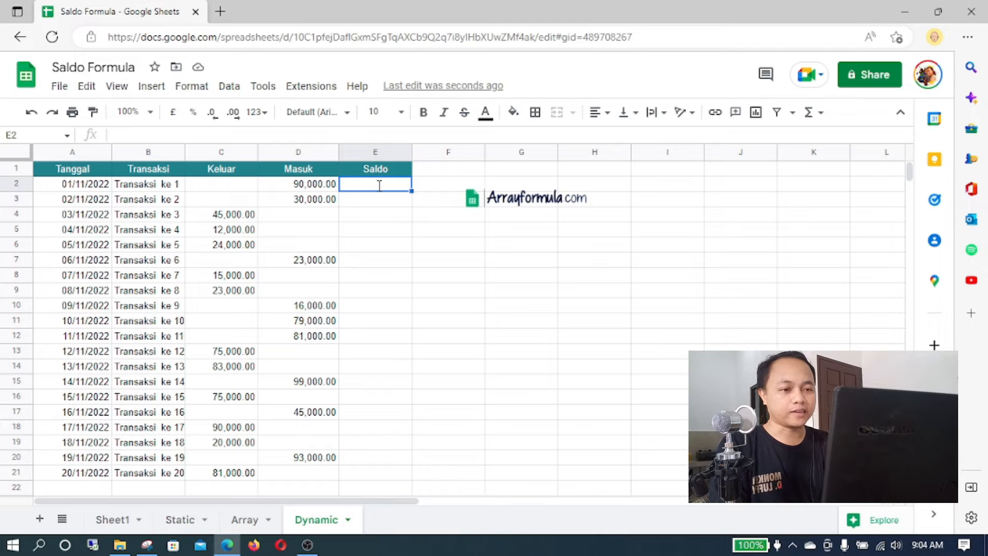
text(=SCAN)
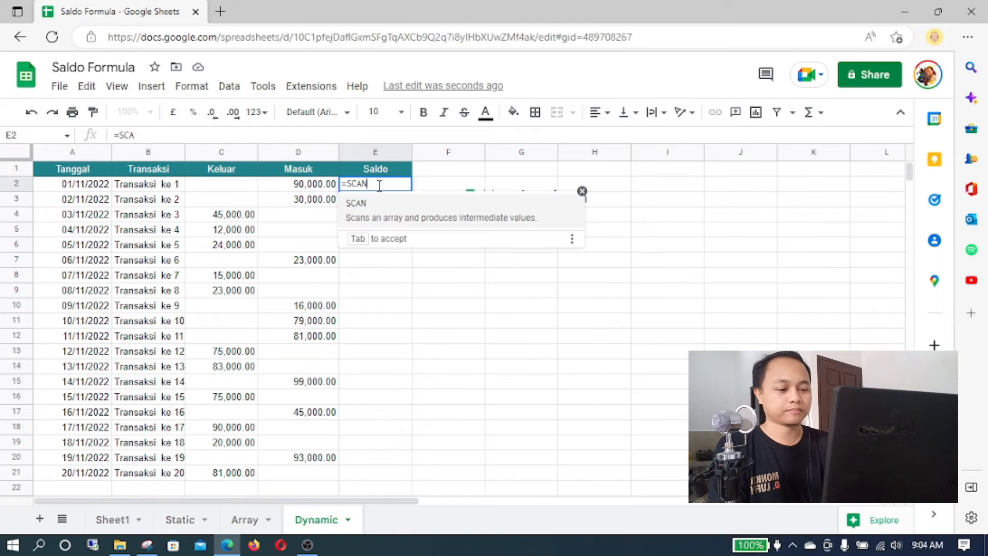
text(()
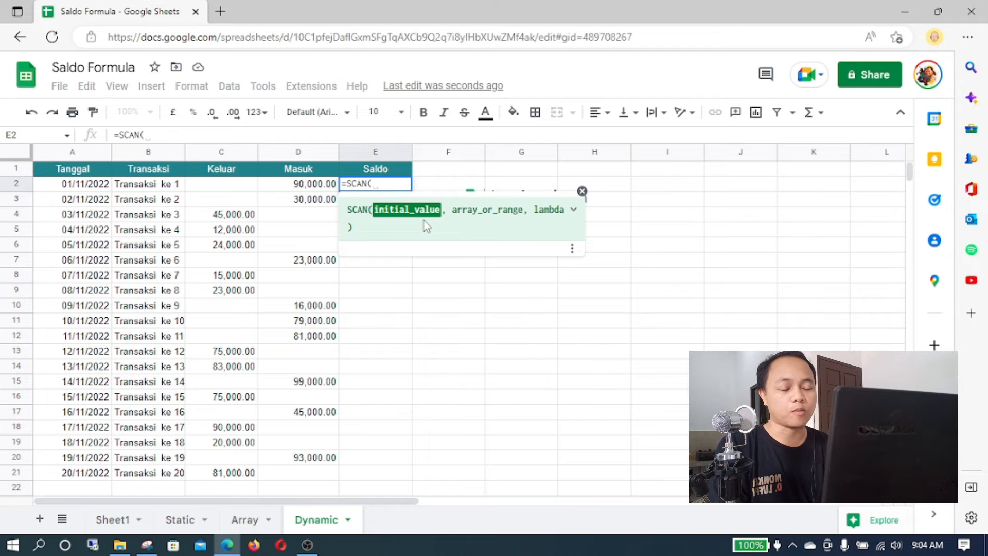
text(0)
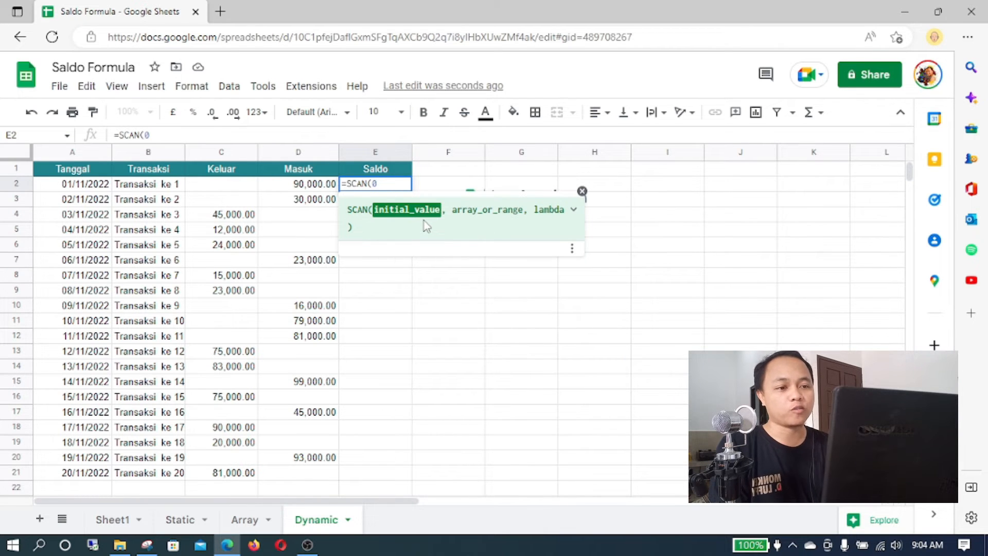
key(BackSpace)
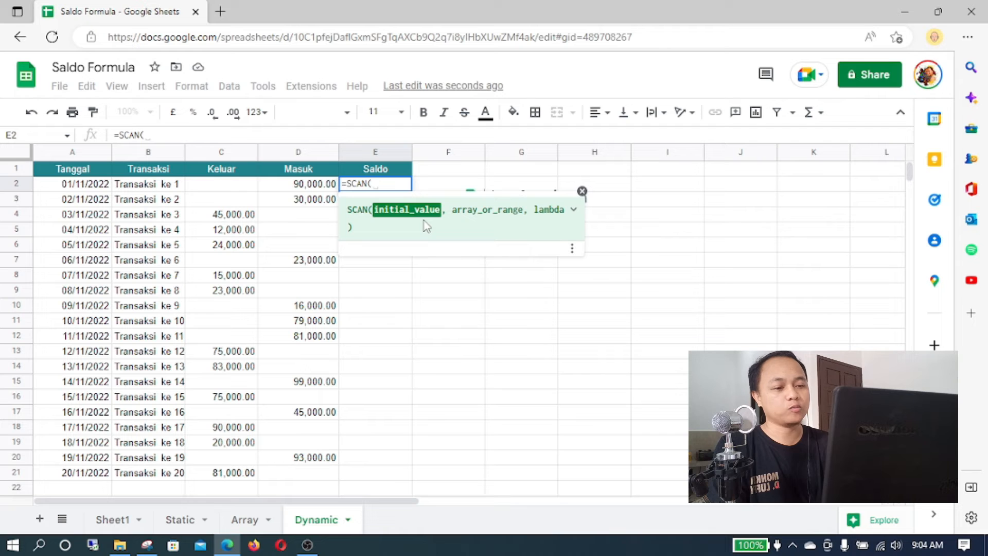
text(10000)
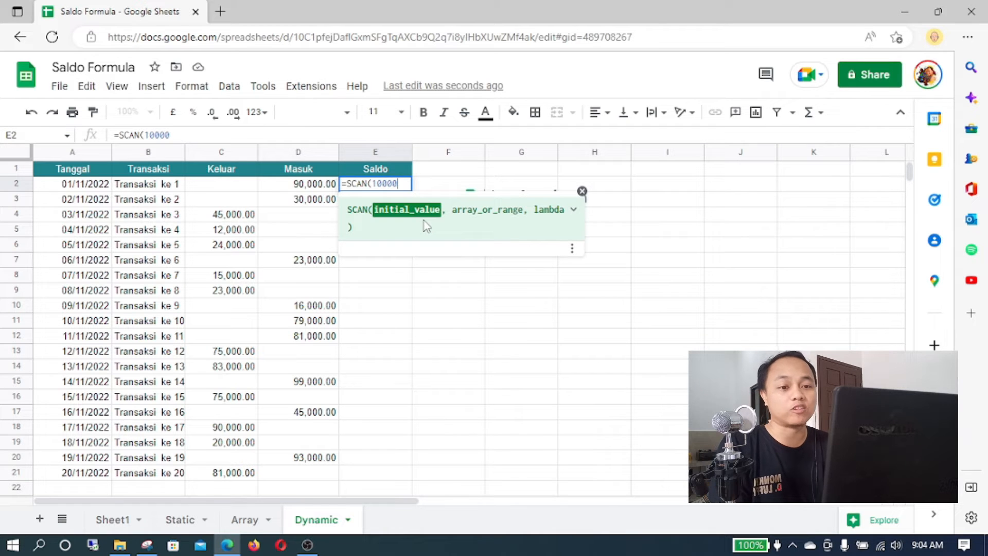
key(BackSpace)
key(BackSpace)
key(BackSpace)
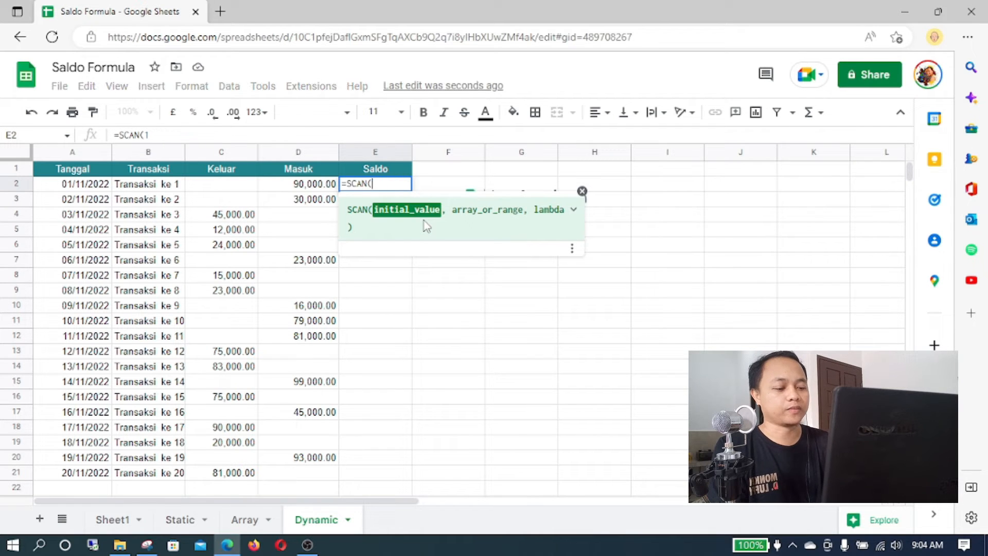
text(0,)
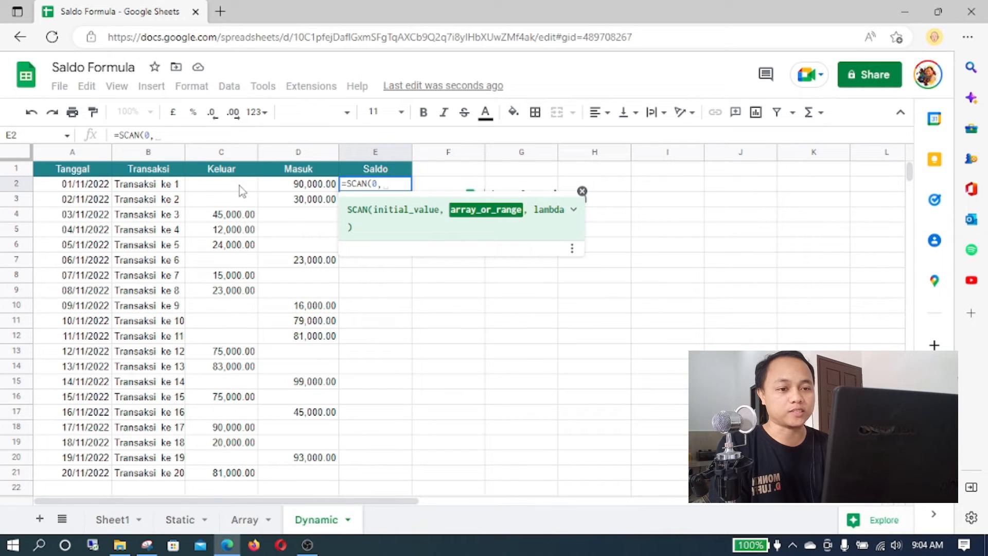
- Give the SCAN formula the Keluar range C2:C and a LAMBDA with the names S and M
text(C2:C)
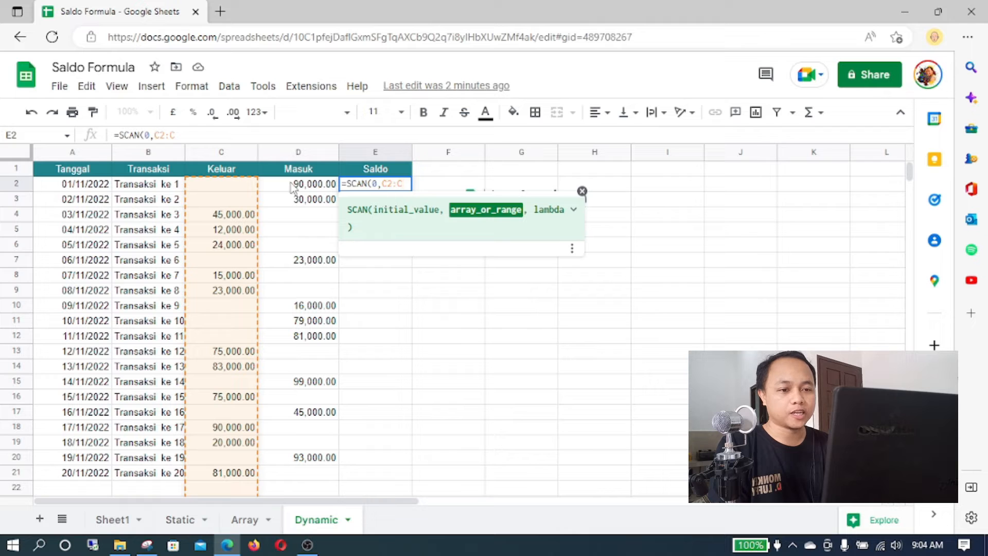
text(,LAMBDA()
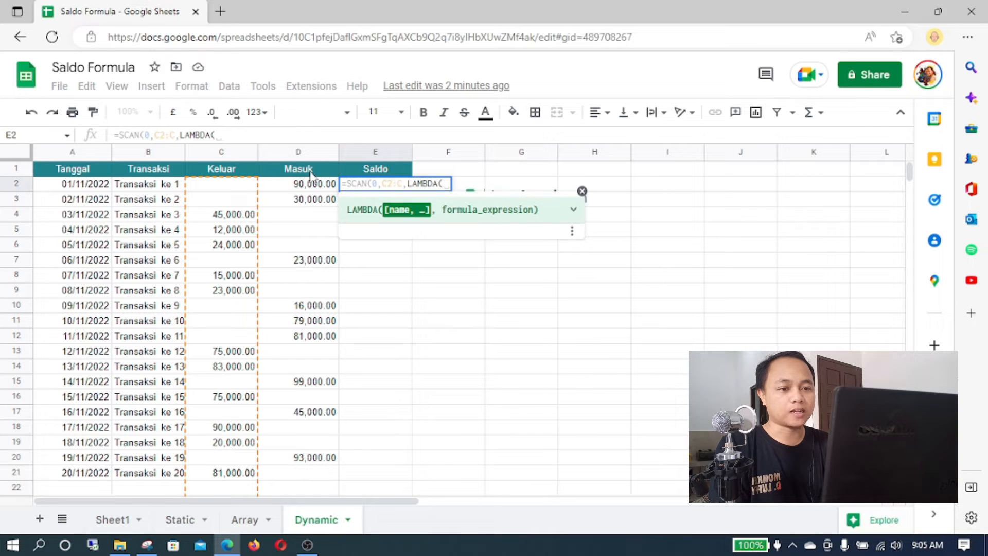
text(S,)
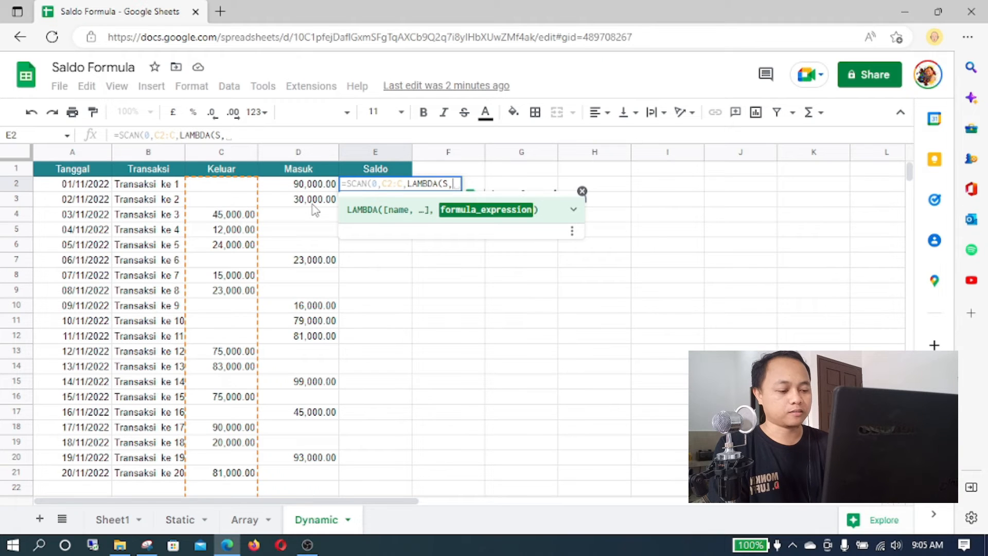
text(M)
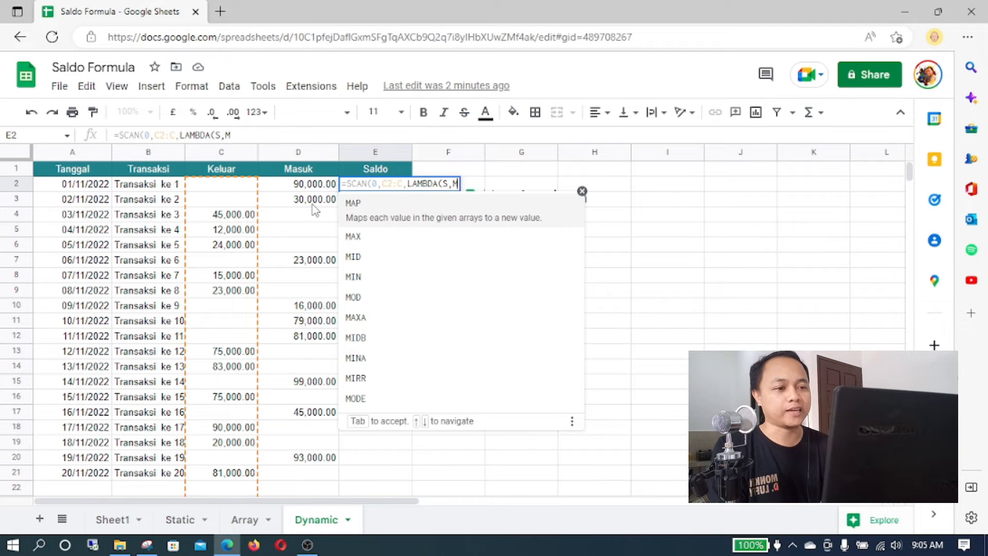
click(450, 184)
text(aldo)
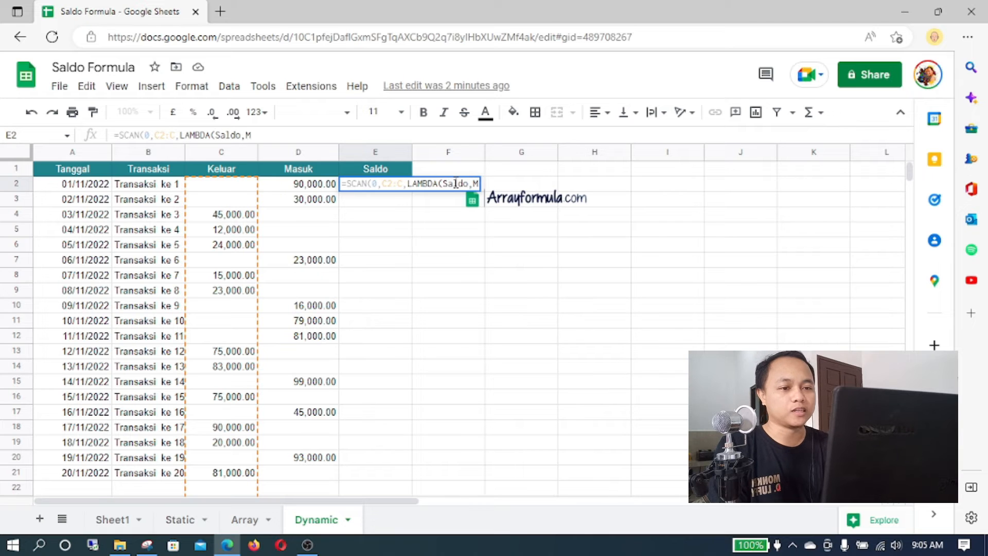
key(BackSpace)
key(BackSpace)
key(BackSpace)
key(BackSpace)
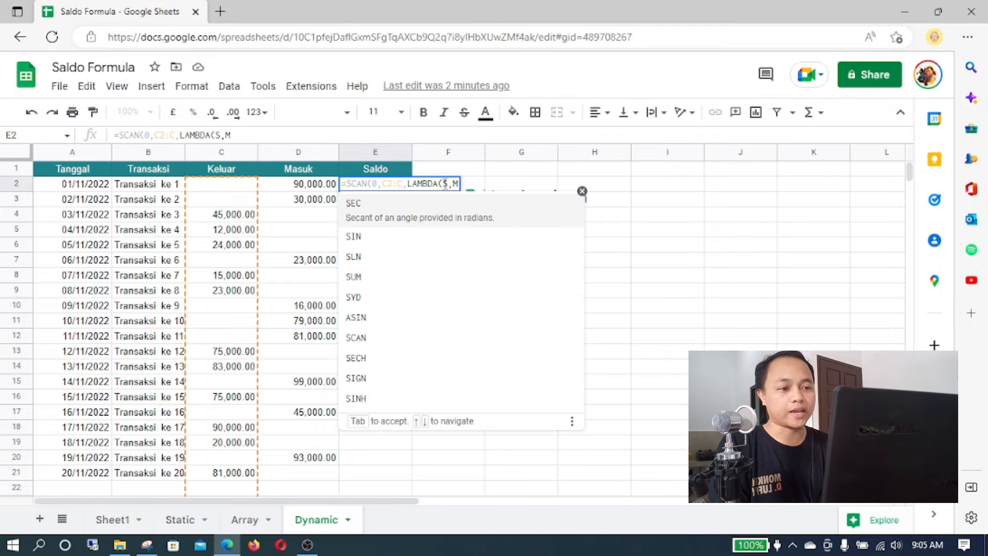
- Complete the LAMBDA with the expression S+M and enter the SCAN formula in E2
click(375, 135)
text(,S+M)
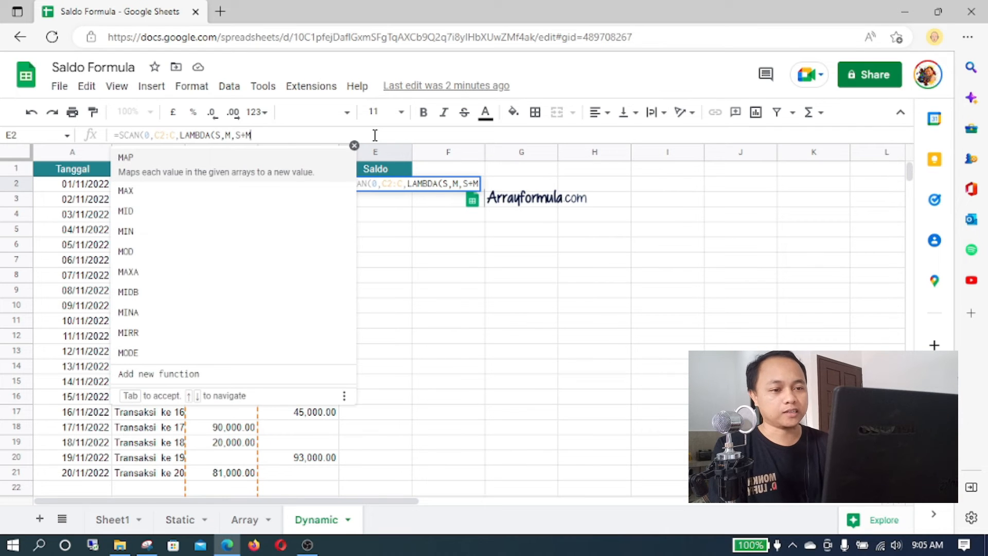
text())
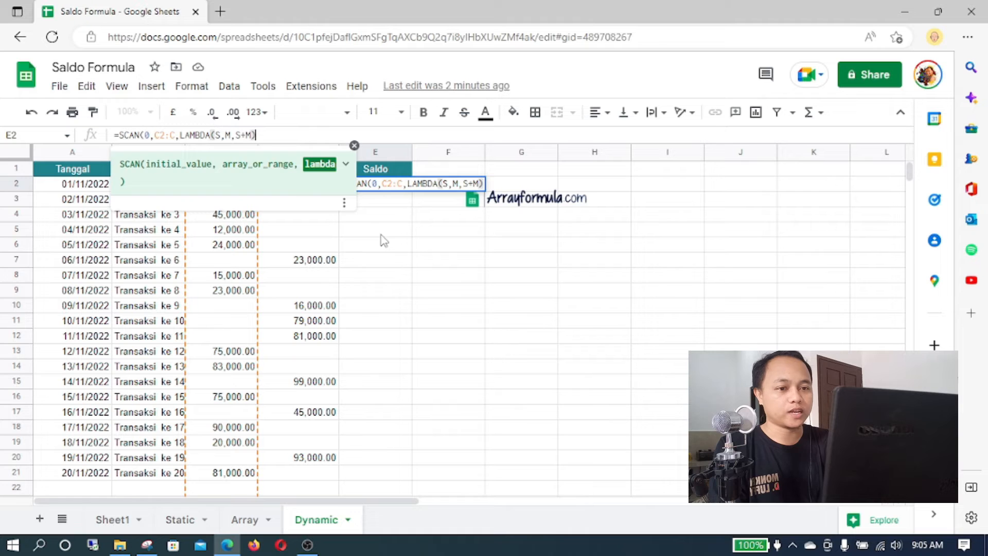
text())
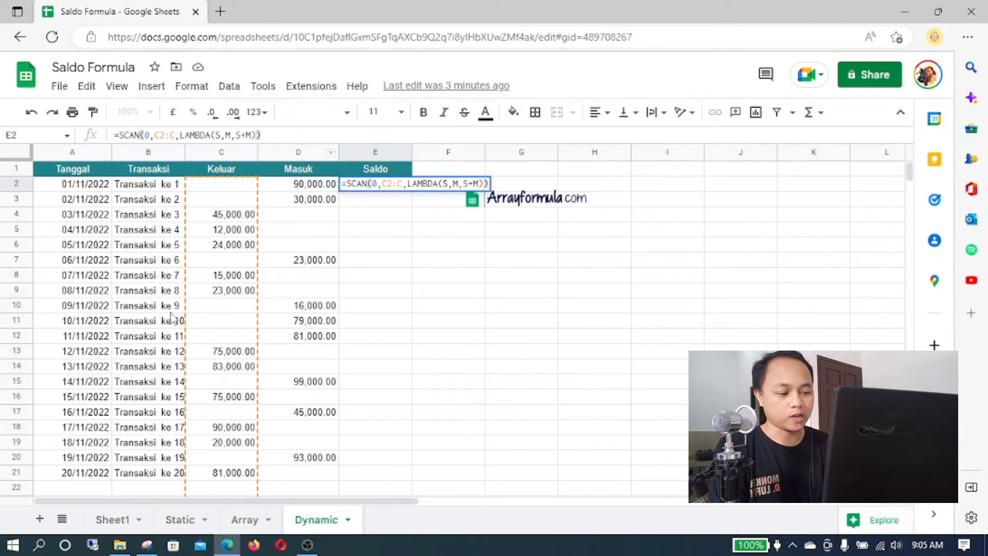
key(Return)
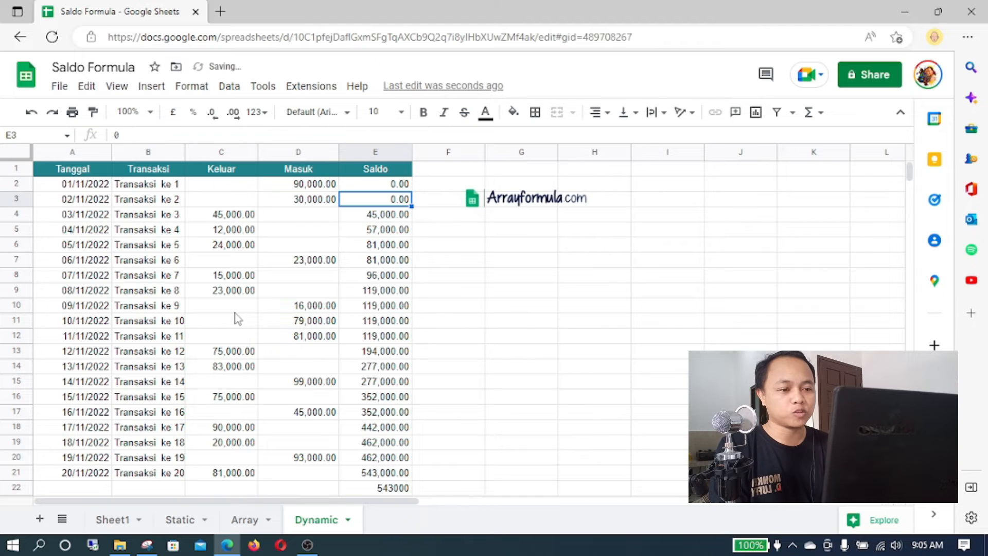
- Check the accumulated Saldo values against the Keluar amounts, including the rows below the last transaction
click(374, 217)
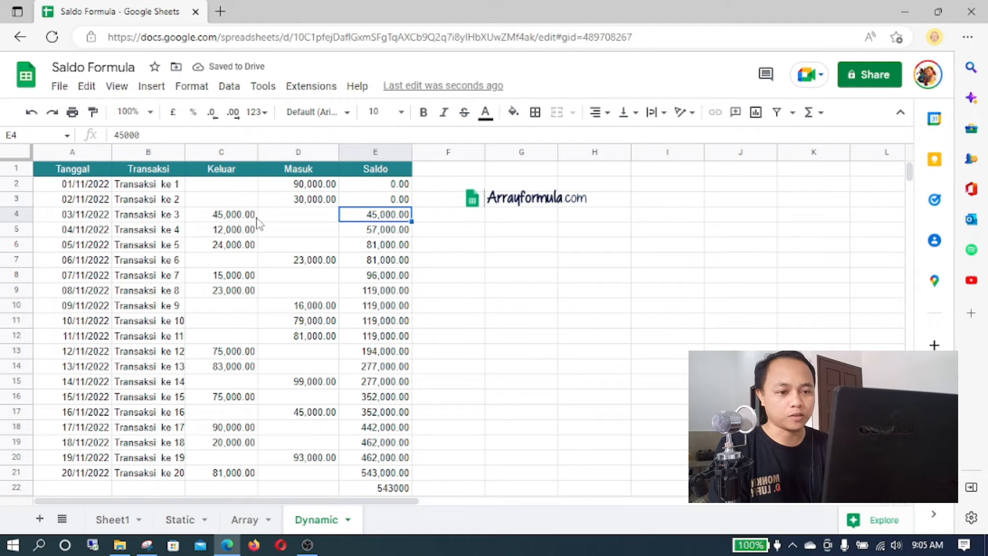
click(394, 232)
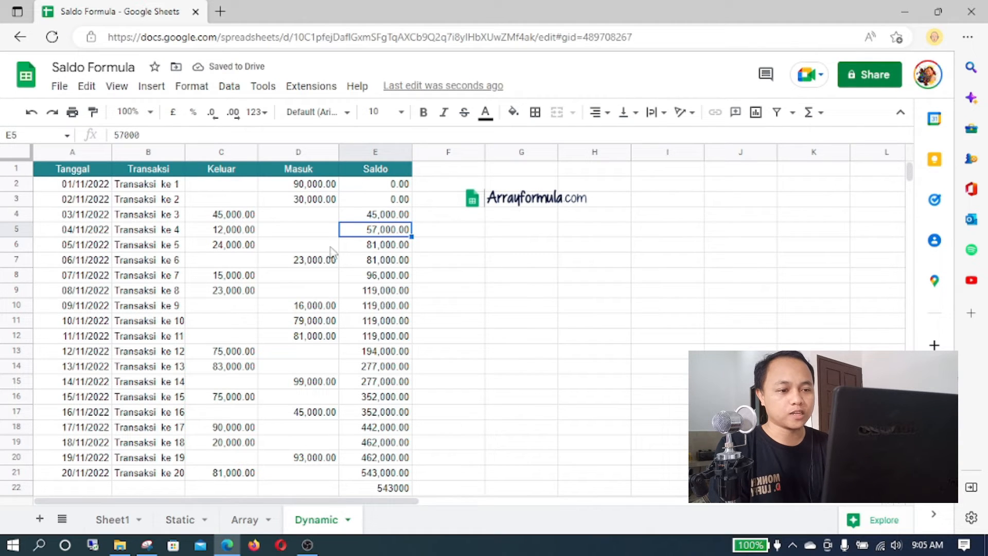
click(377, 251)
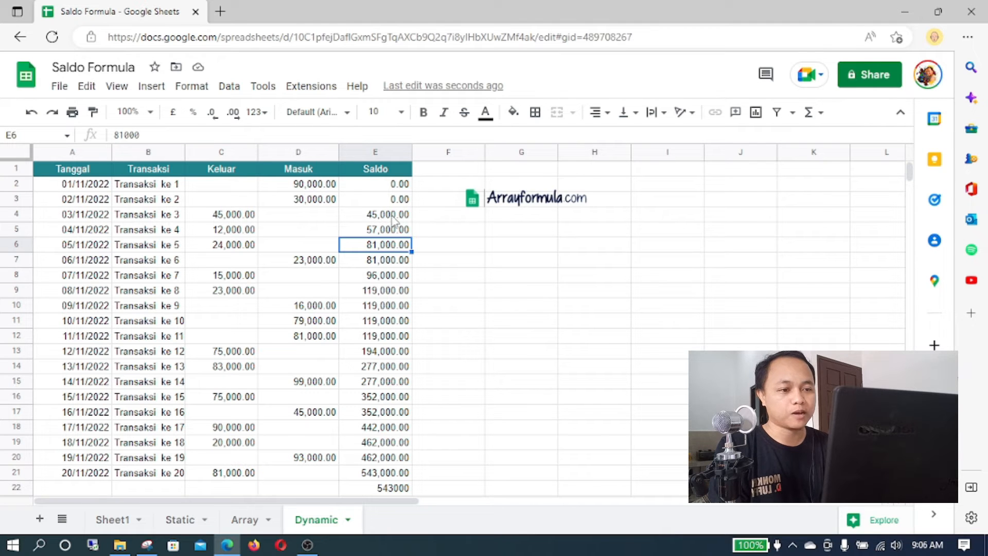
click(381, 186)
scroll(371, 357, down, 5)
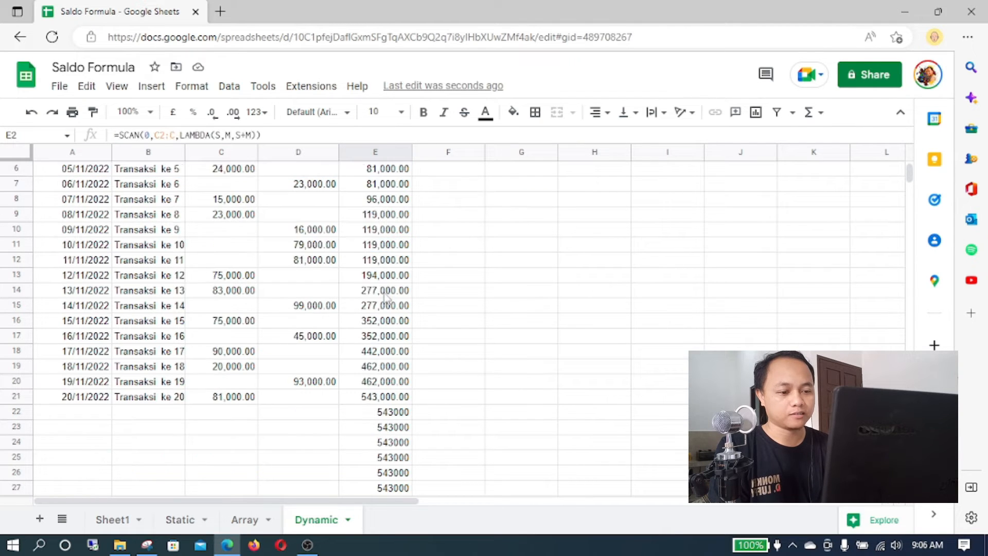
scroll(370, 363, up, 5)
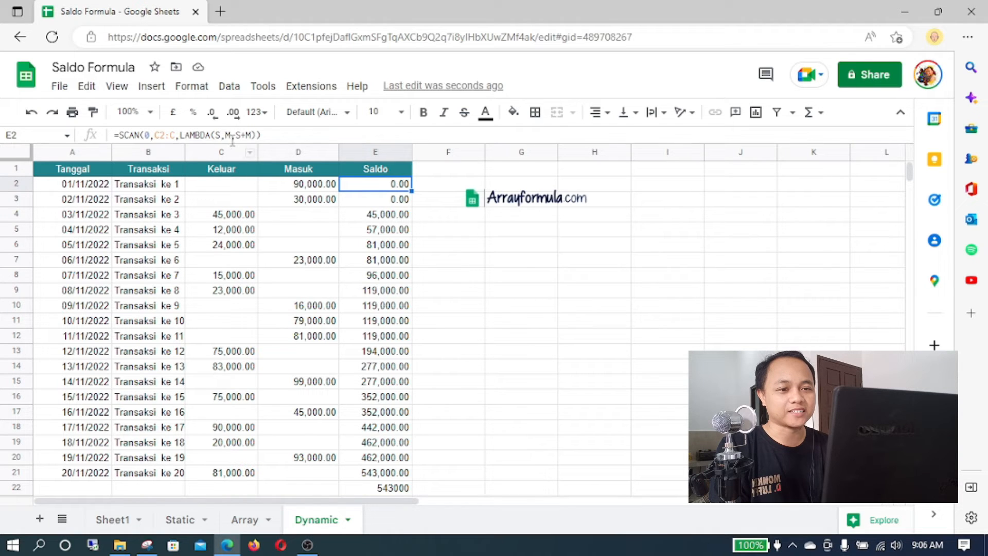
- Rename M to K in the E2 formula so it reads =SCAN(0,C2:C,LAMBDA(S,K,S+K))
double_click(229, 135)
text(K)
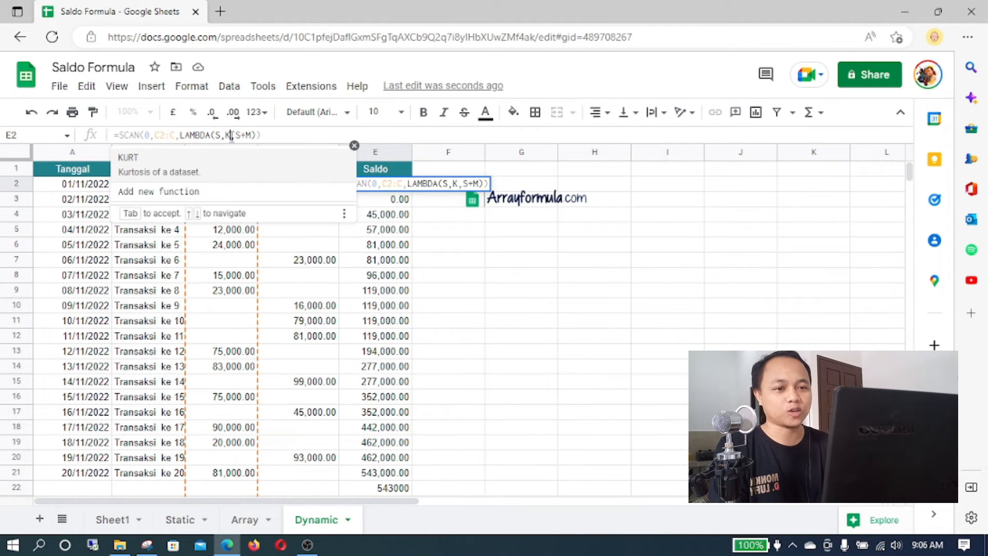
double_click(251, 135)
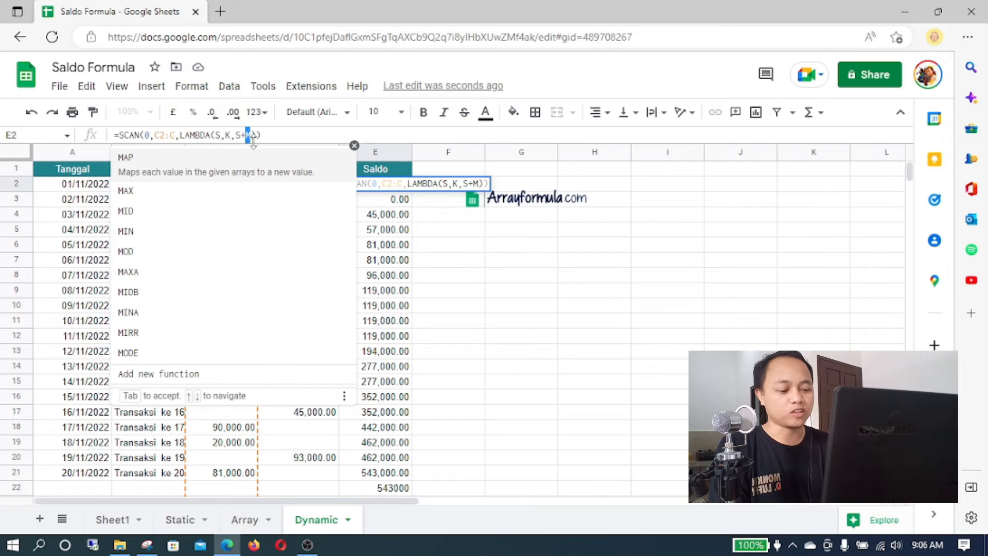
text(K)
key(Tab)
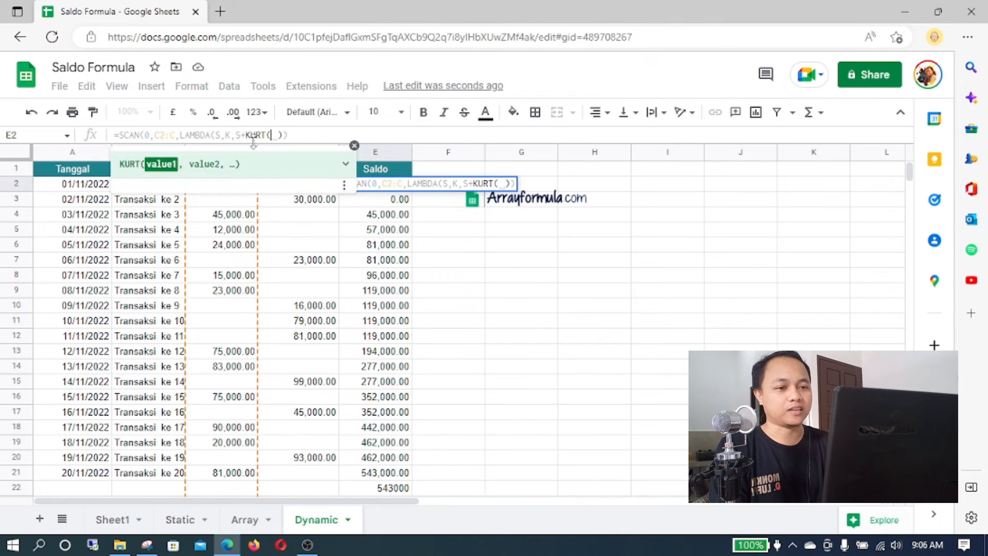
key(Return)
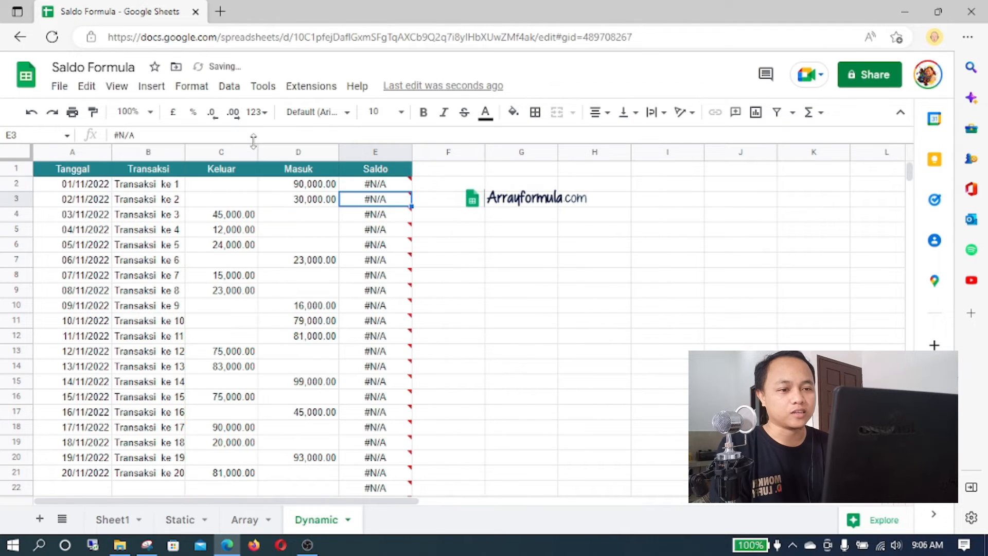
click(366, 186)
drag(270, 134, 250, 135)
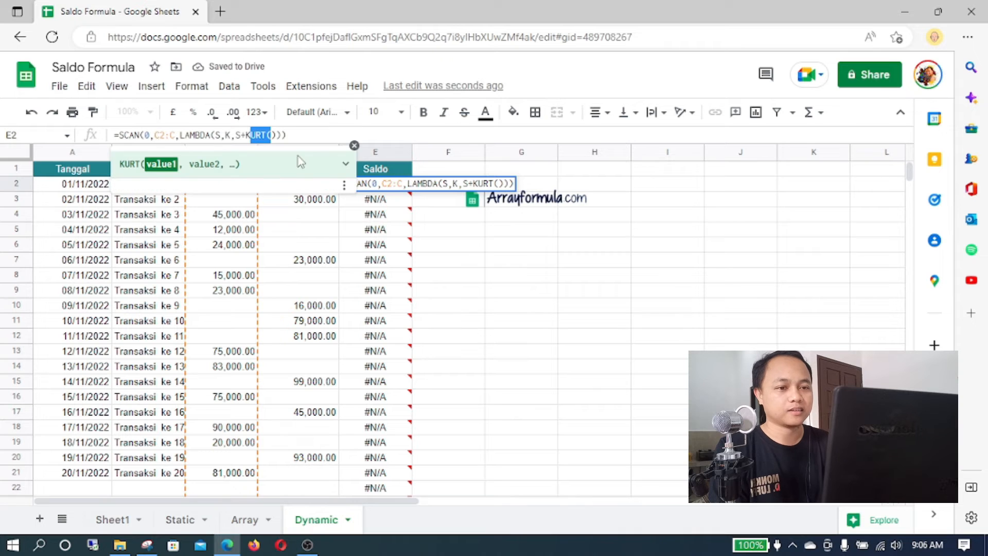
key(BackSpace)
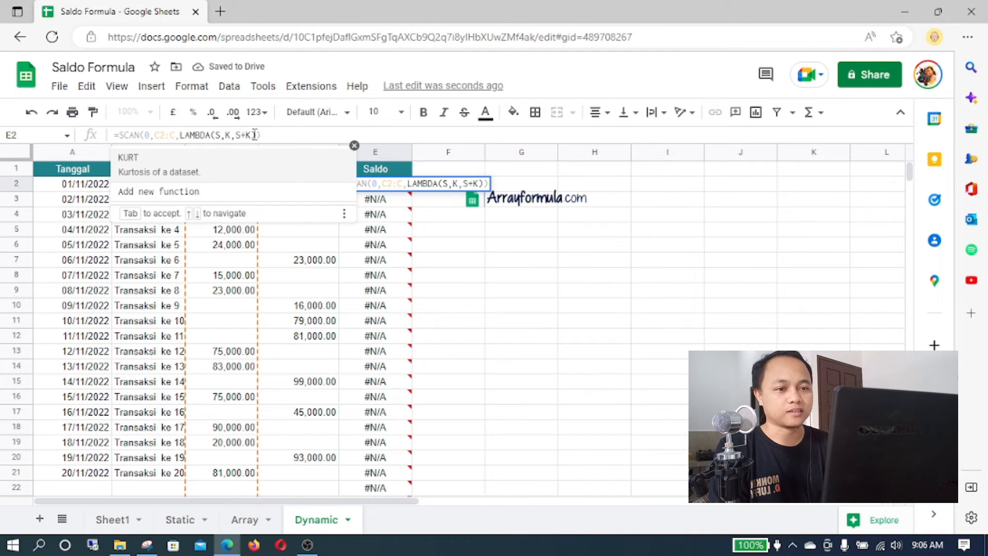
click(268, 132)
key(Return)
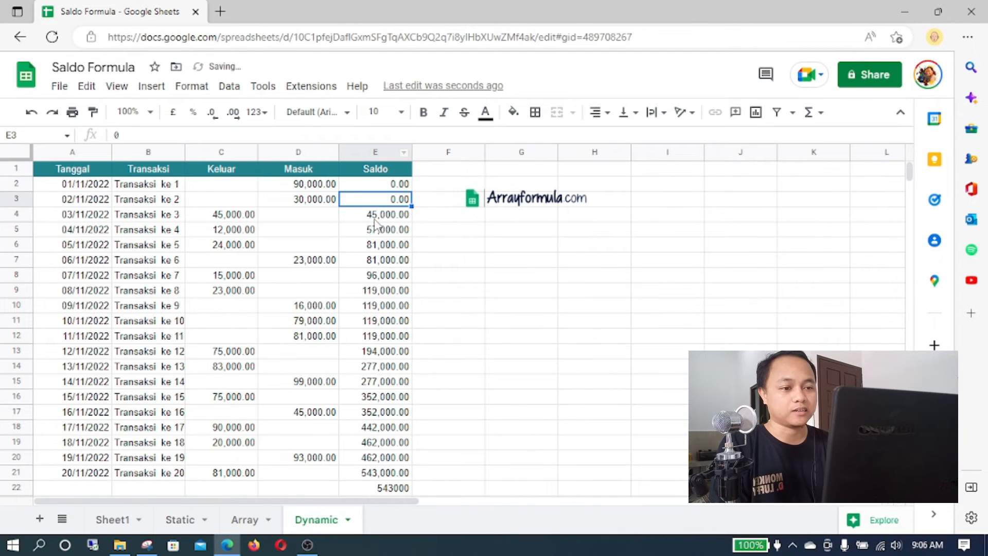
- Change the LAMBDA expression in the E2 SCAN formula to S+OFFSET(K,,1)-K to add Masuk and subtract Keluar
click(387, 187)
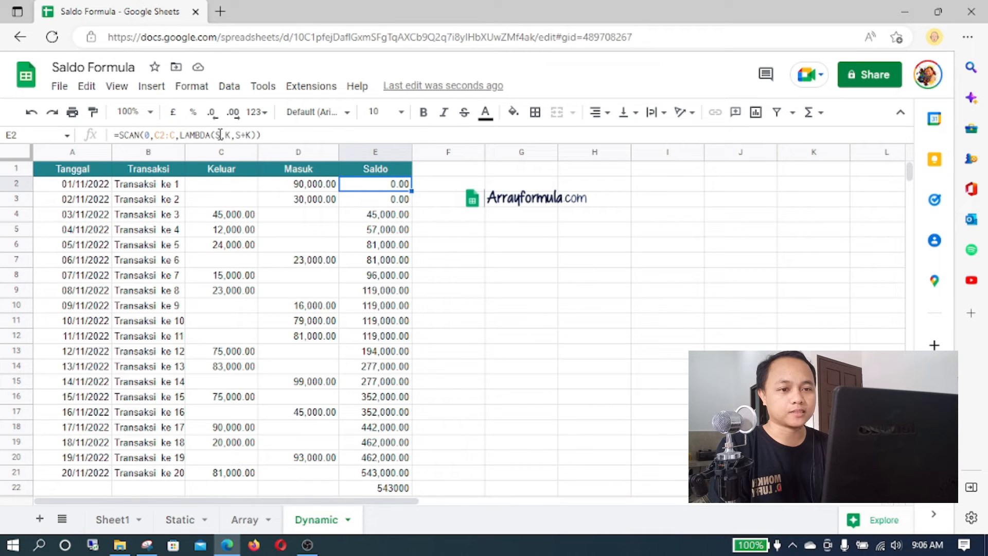
click(236, 133)
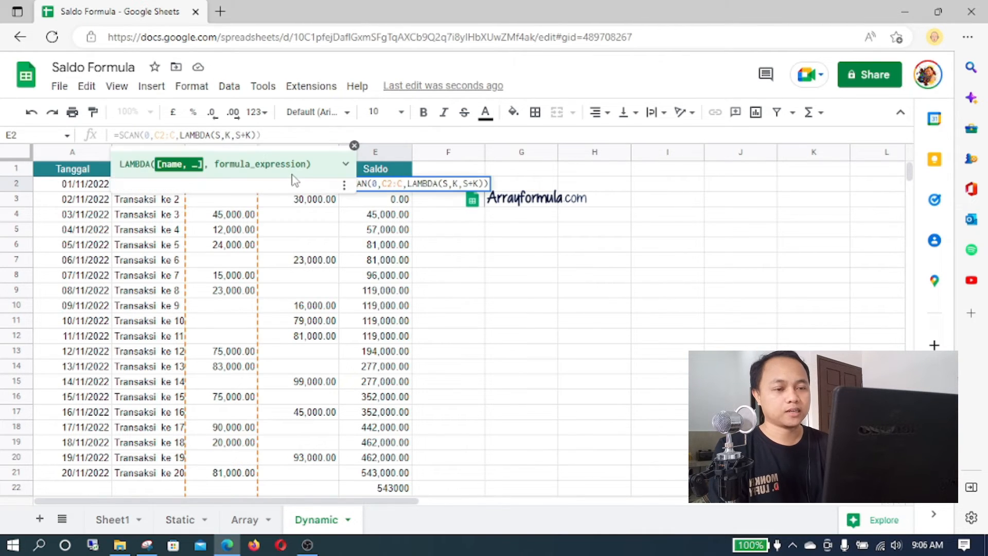
click(253, 134)
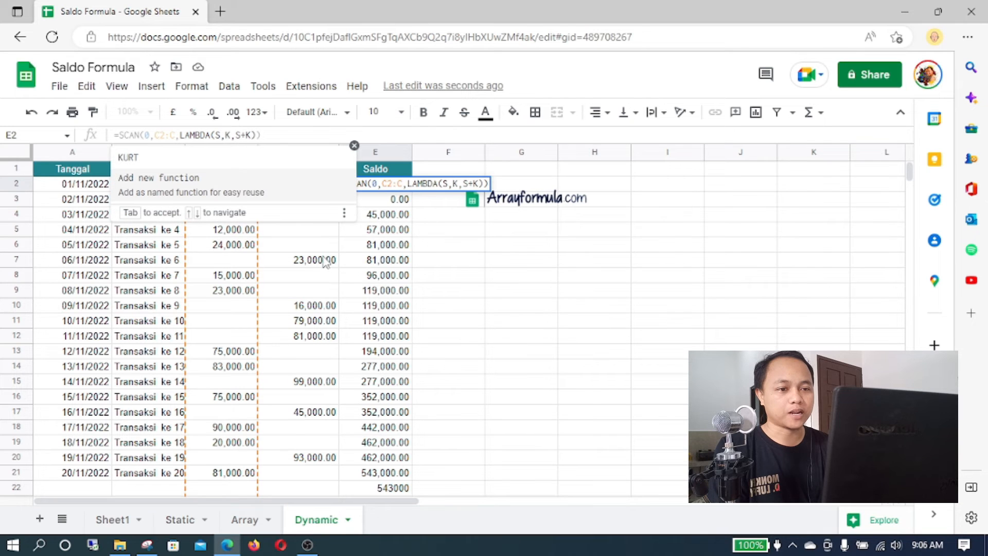
key(Escape)
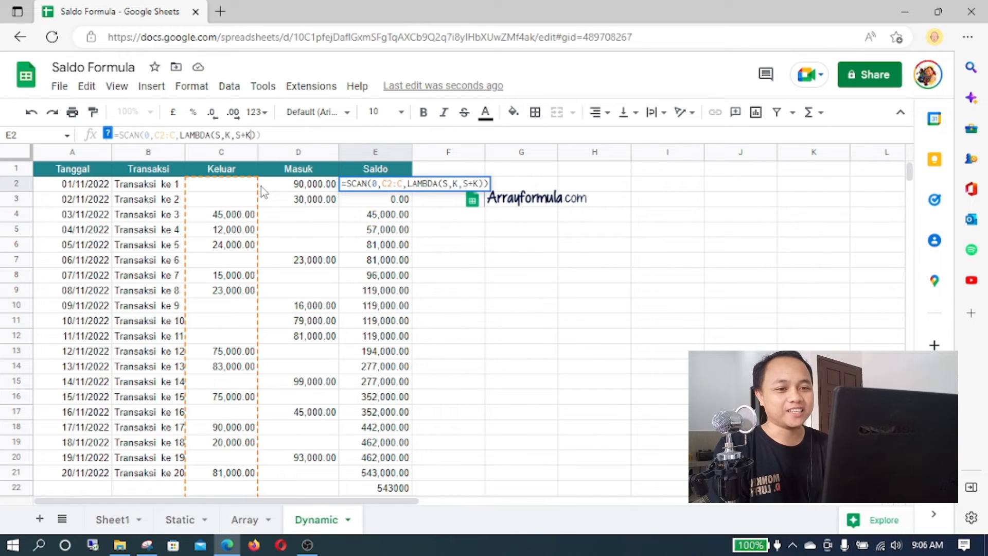
click(247, 135)
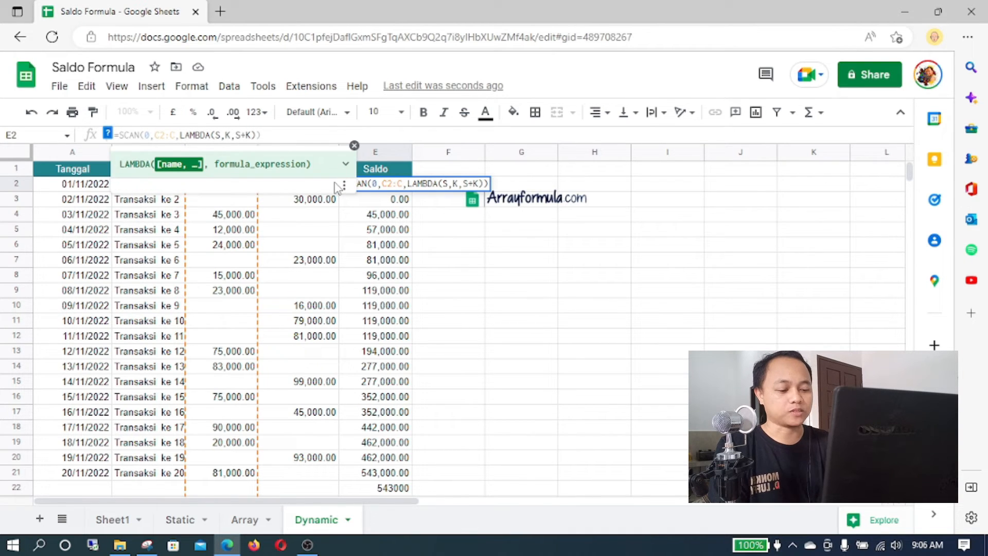
text(OFFSET(K,)
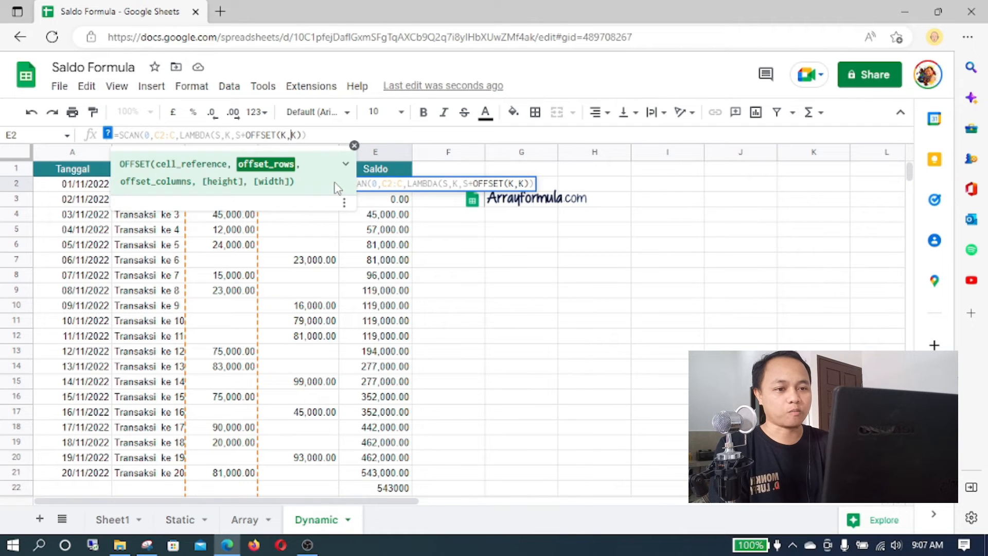
text( ,)
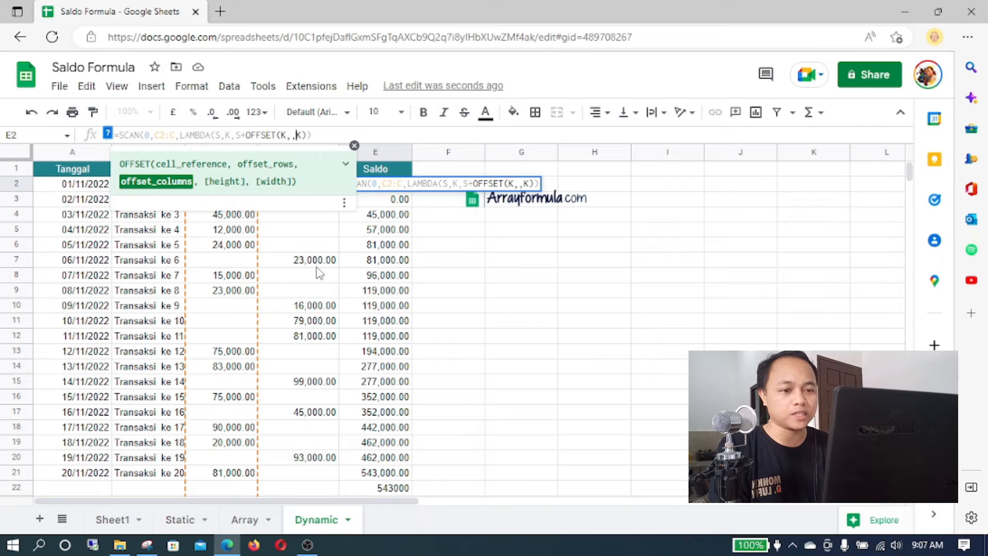
text(1))
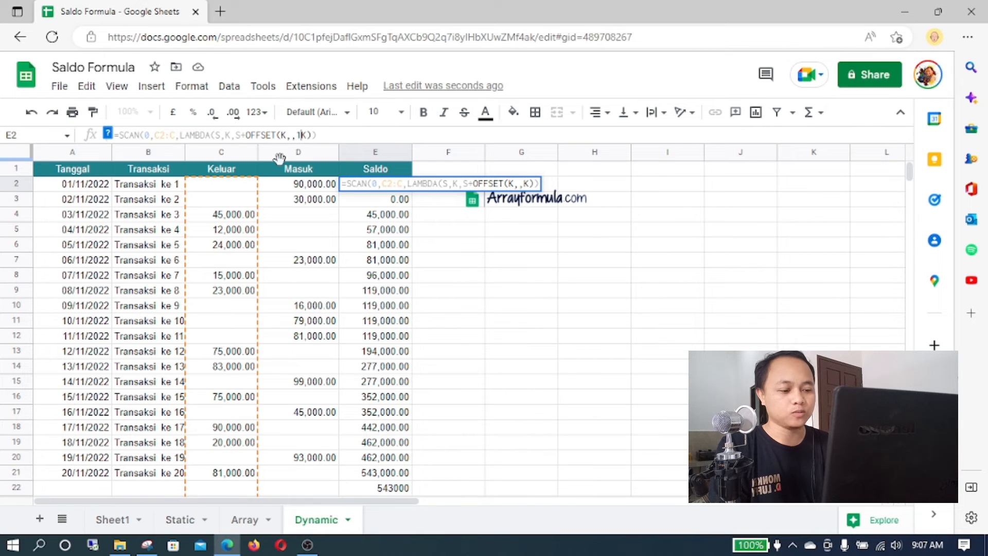
text(-)
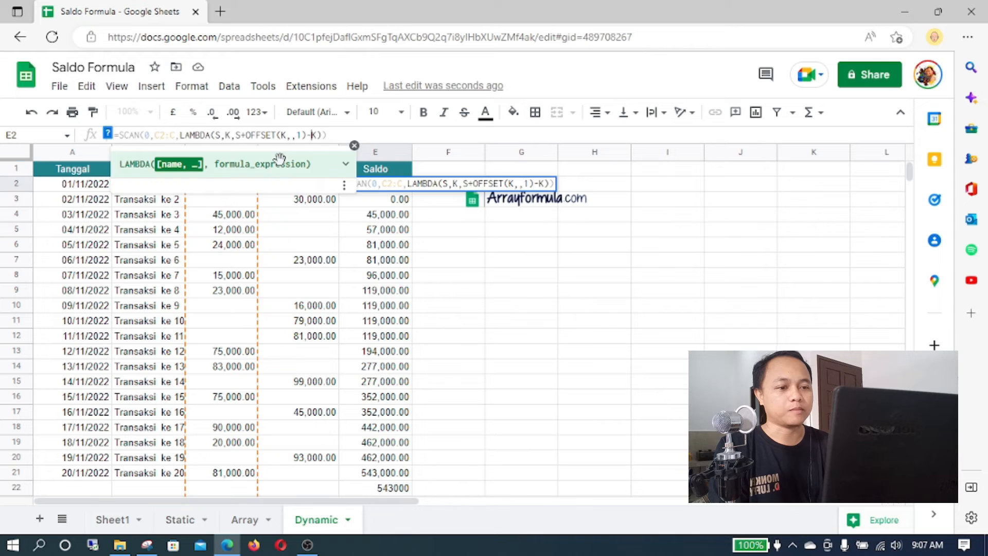
key(Return)
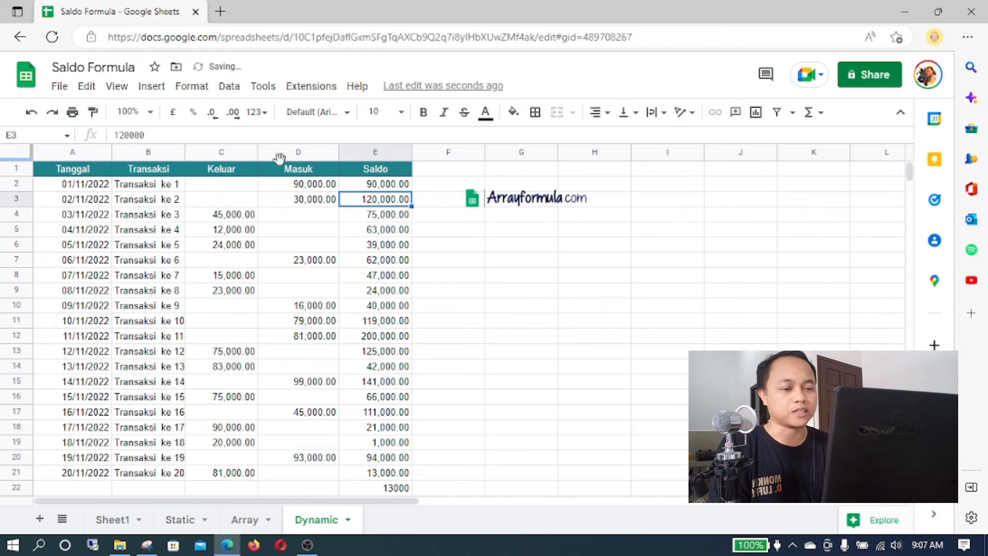
- Check the first Saldo results in E2 to E4 and compare the column with the balances on the Array sheet
click(389, 185)
click(387, 203)
click(387, 216)
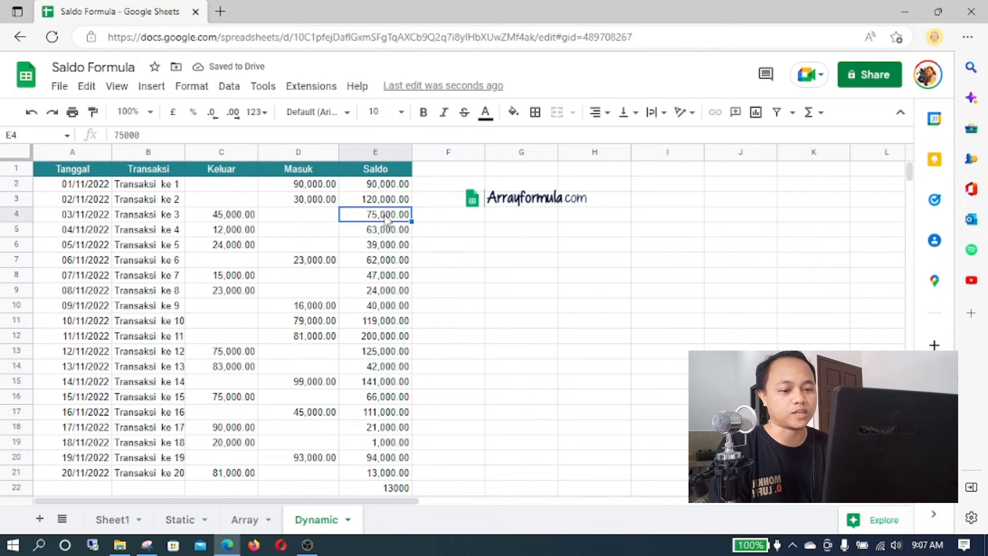
click(246, 520)
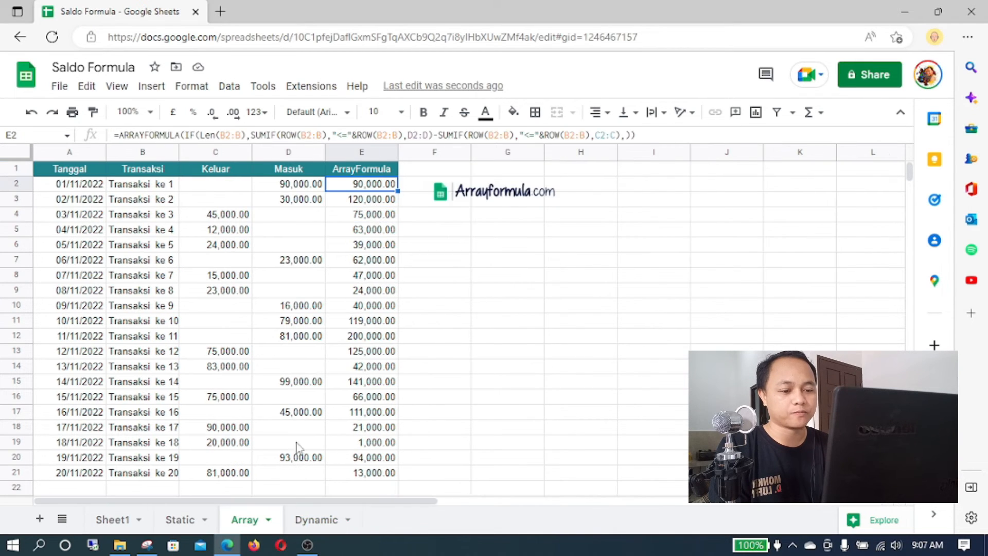
click(315, 519)
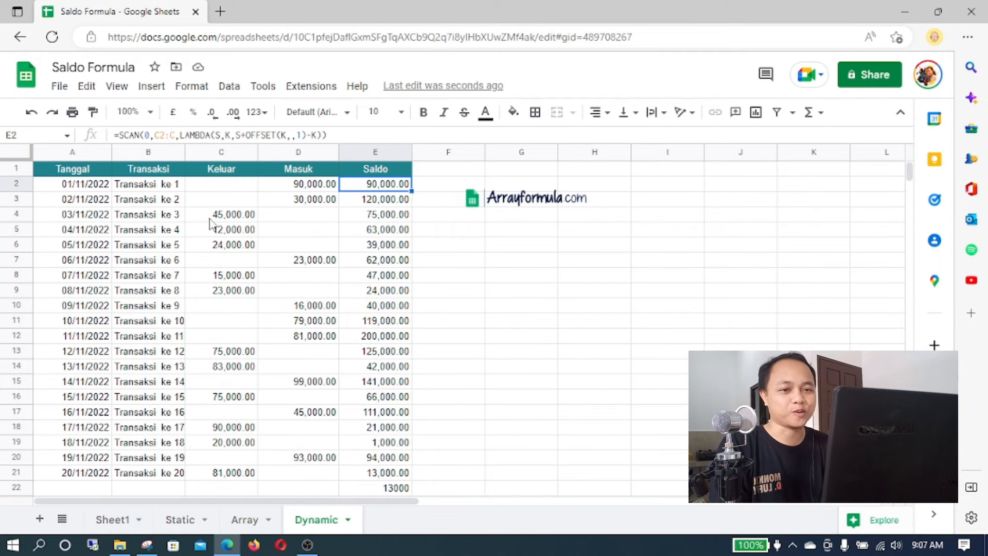
- Set the initial value of the SCAN formula in E2 to 10000 and check it against the first Masuk amount
double_click(148, 135)
text(10000)
key(Return)
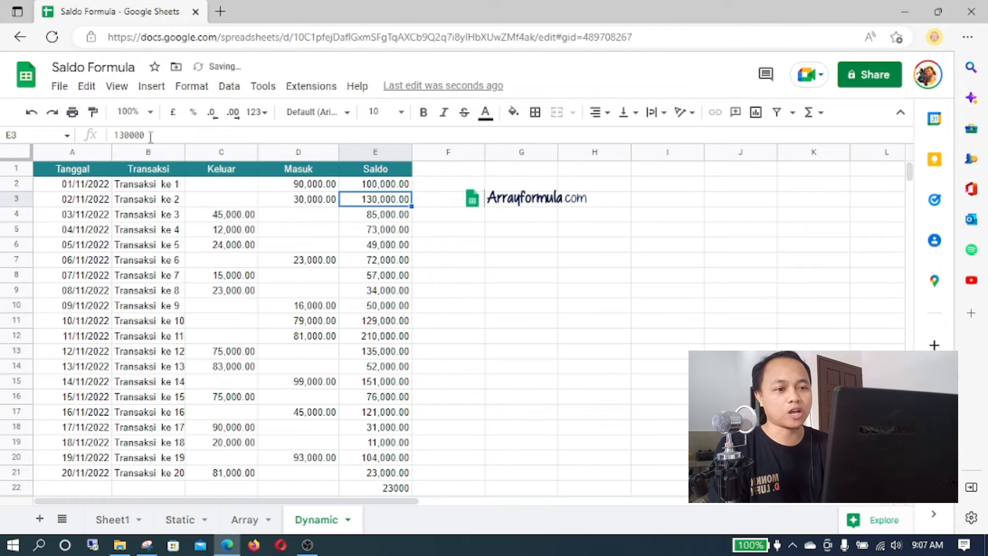
click(311, 188)
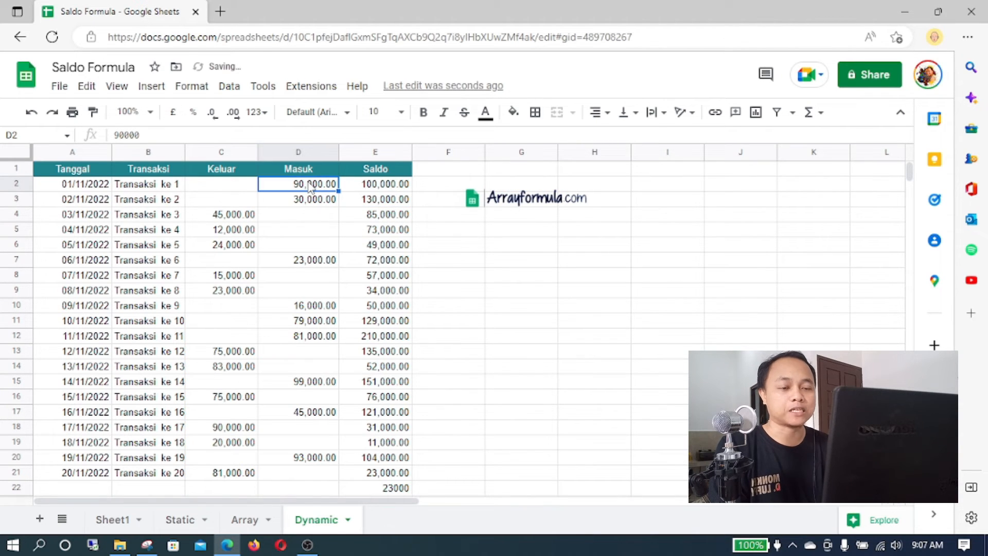
- Set the initial value of the SCAN formula in E2 back to 0
click(364, 186)
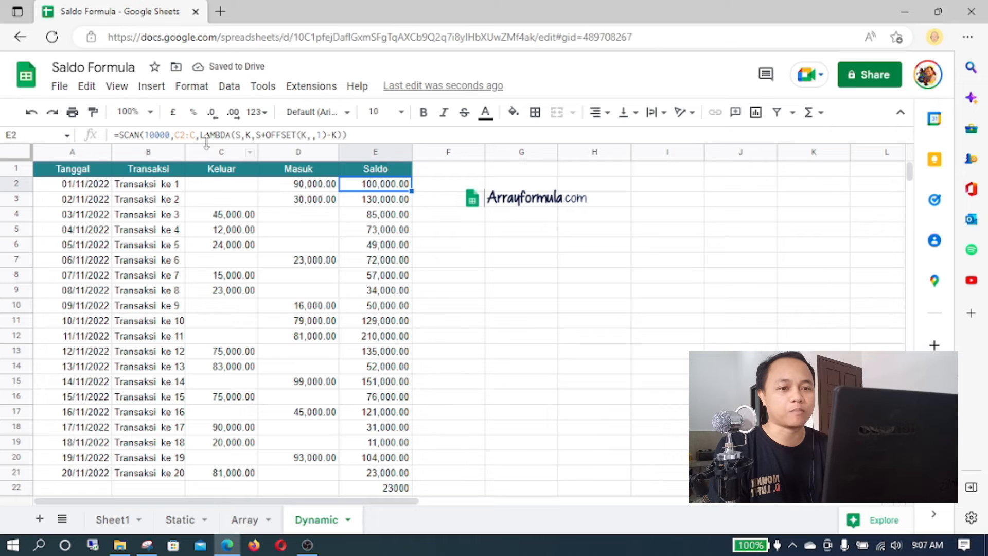
double_click(163, 135)
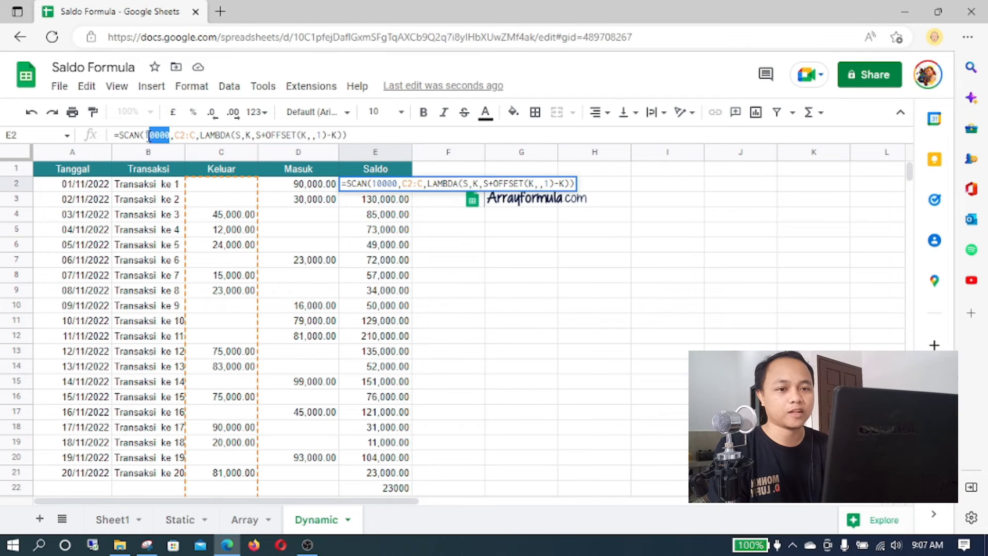
text(0)
key(Return)
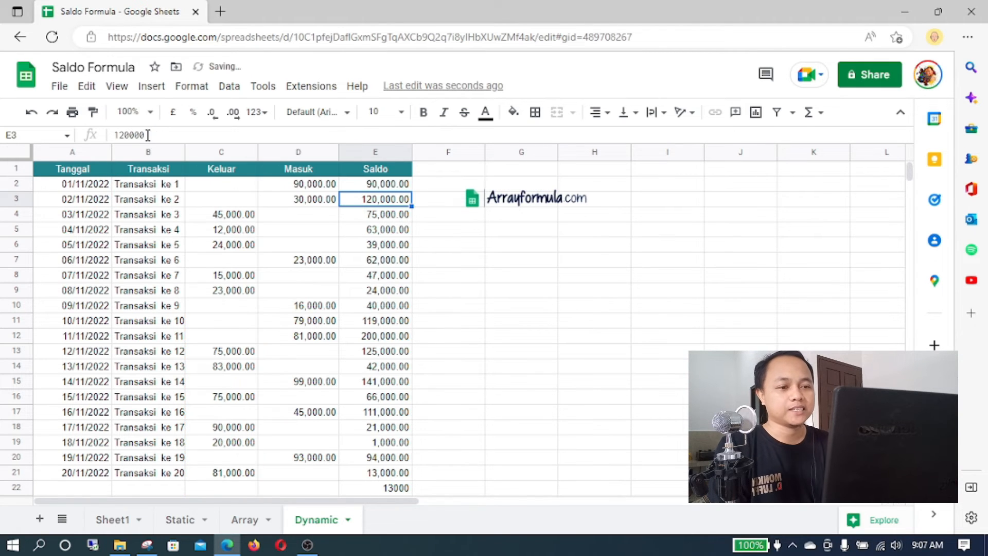
key(Up)
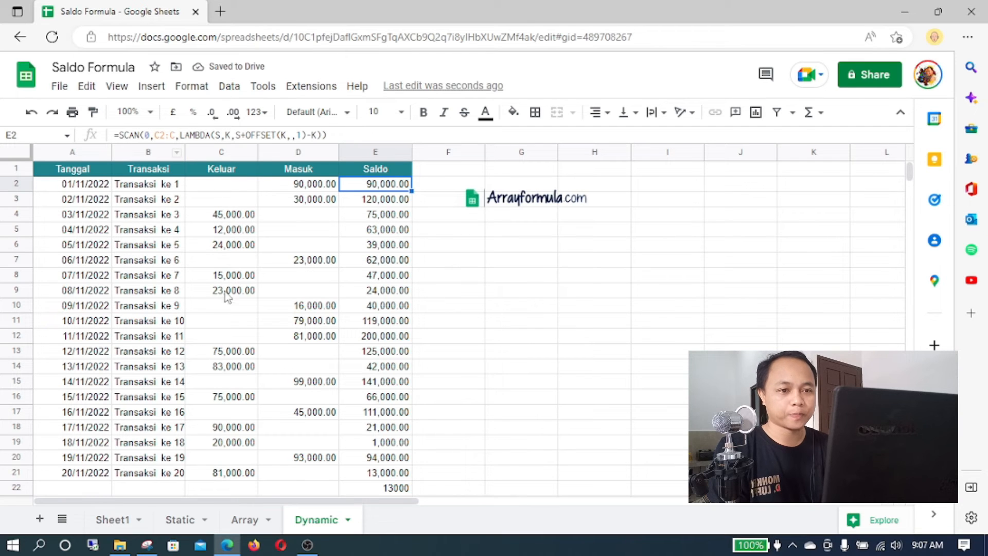
- Go through the Keluar cells C2 to C6 that the SCAN formula processes row by row
click(215, 189)
click(216, 202)
click(217, 217)
click(219, 233)
click(217, 246)
click(221, 199)
click(222, 186)
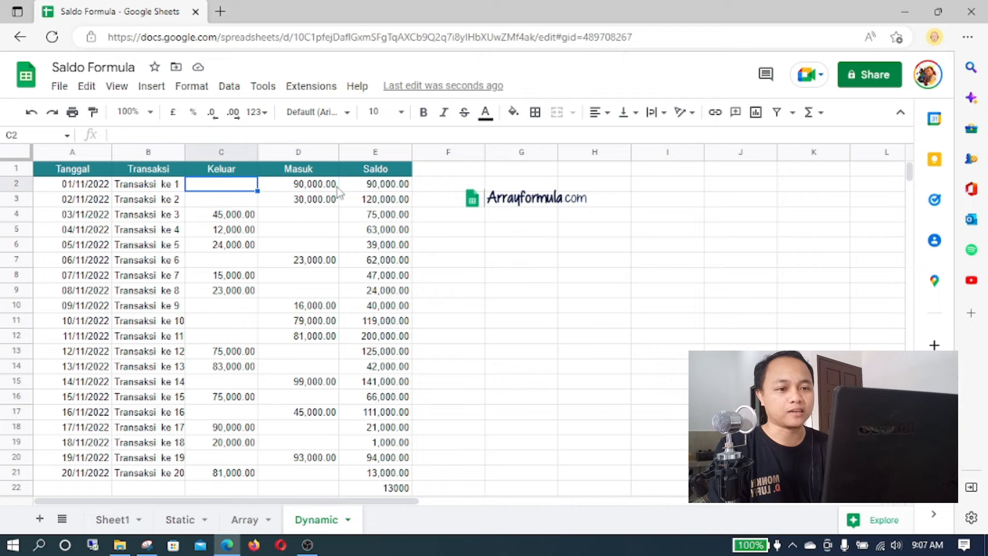
- Examine the OFFSET(K,,1) part of the E2 formula and the Masuk cell D2 it refers to
click(369, 190)
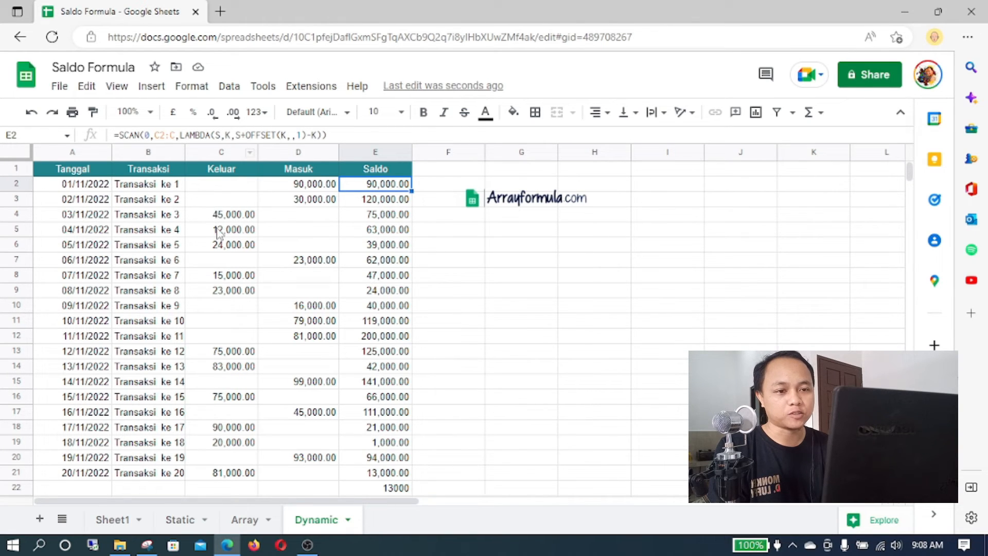
double_click(238, 134)
drag(246, 134, 306, 133)
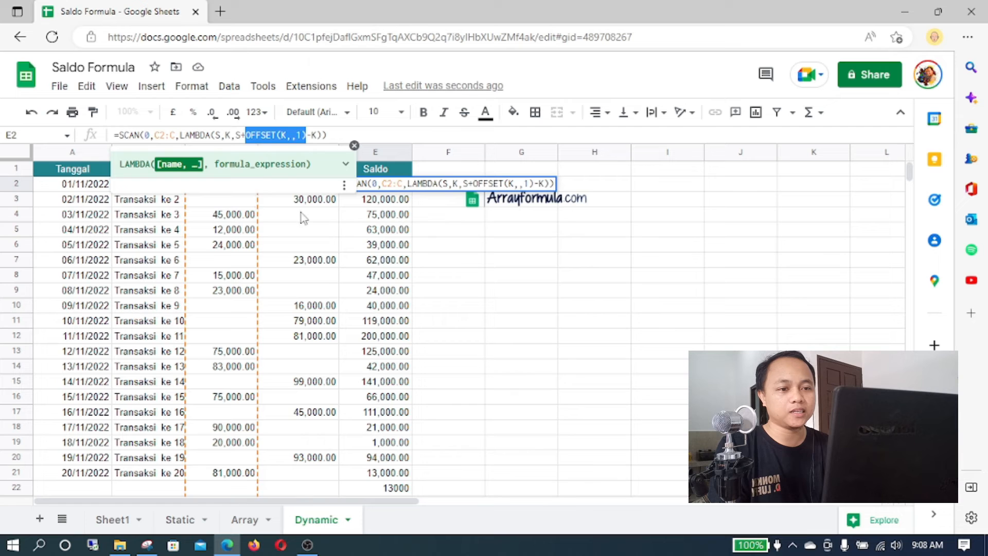
key(Escape)
click(299, 185)
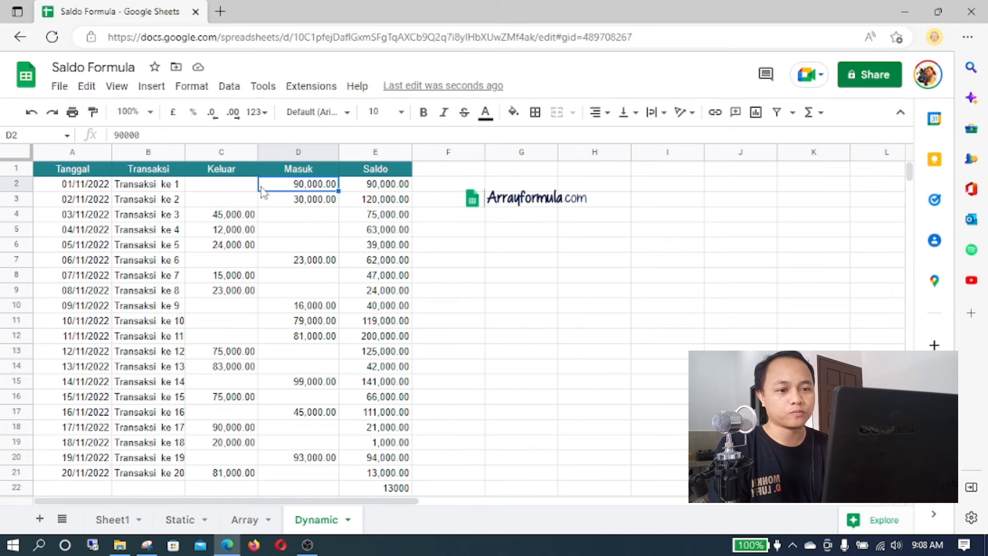
click(362, 184)
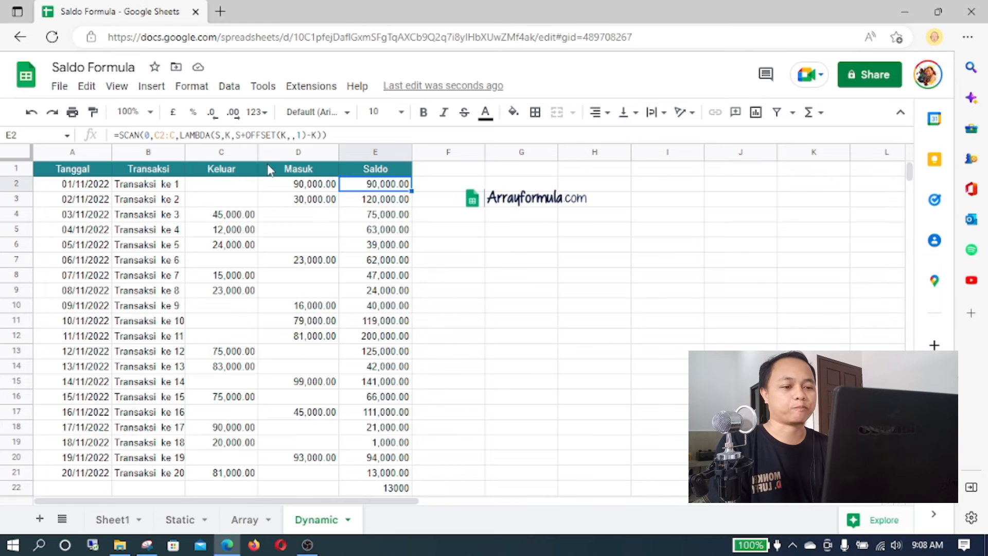
- Inspect the Saldo values in the empty rows below the last transaction, from E22 down
scroll(279, 199, down, 5)
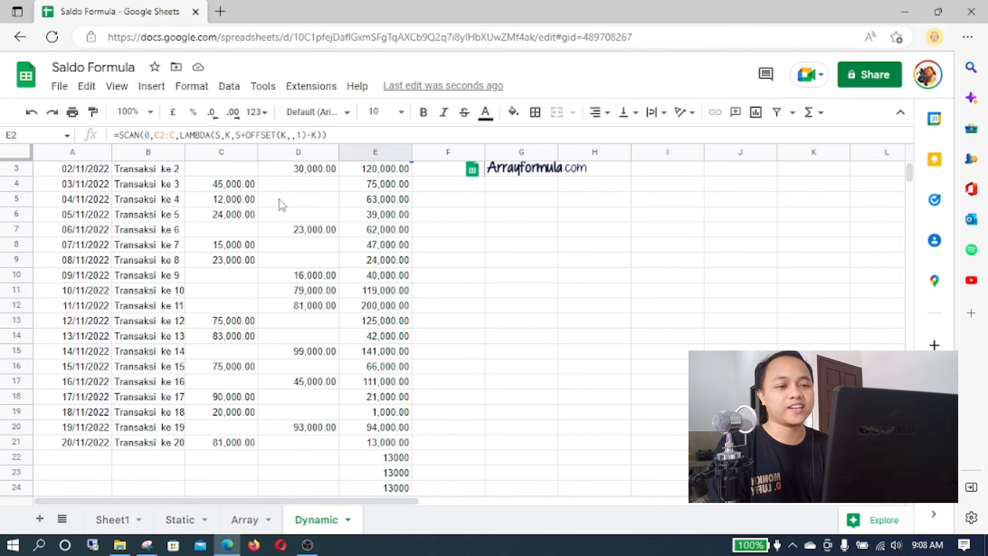
click(379, 340)
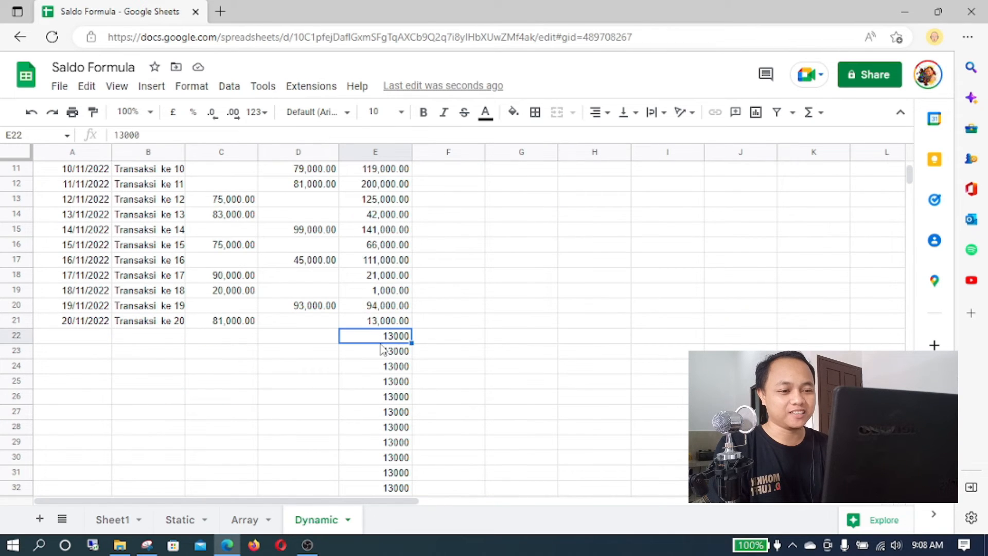
scroll(380, 345, down, 7)
scroll(381, 353, up, 9)
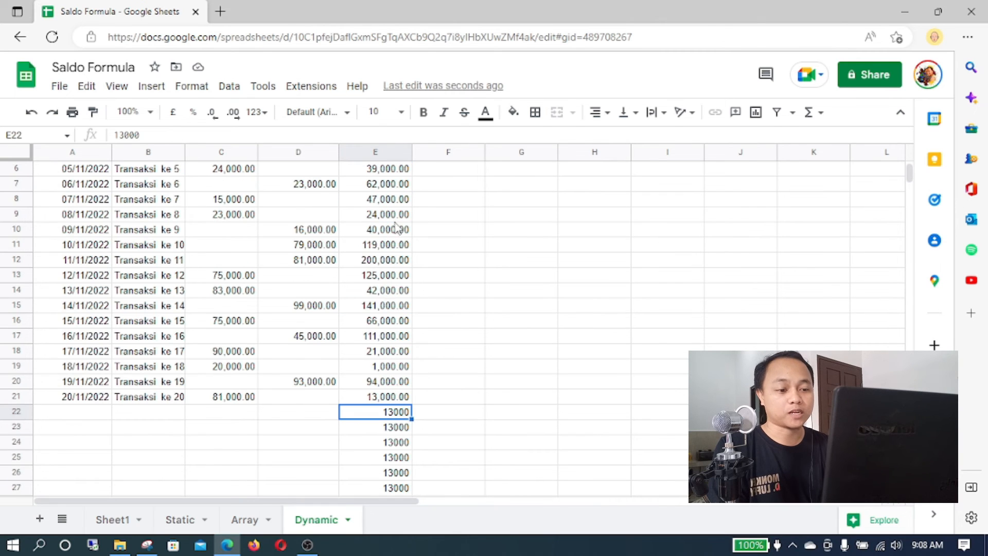
scroll(391, 406, up, 2)
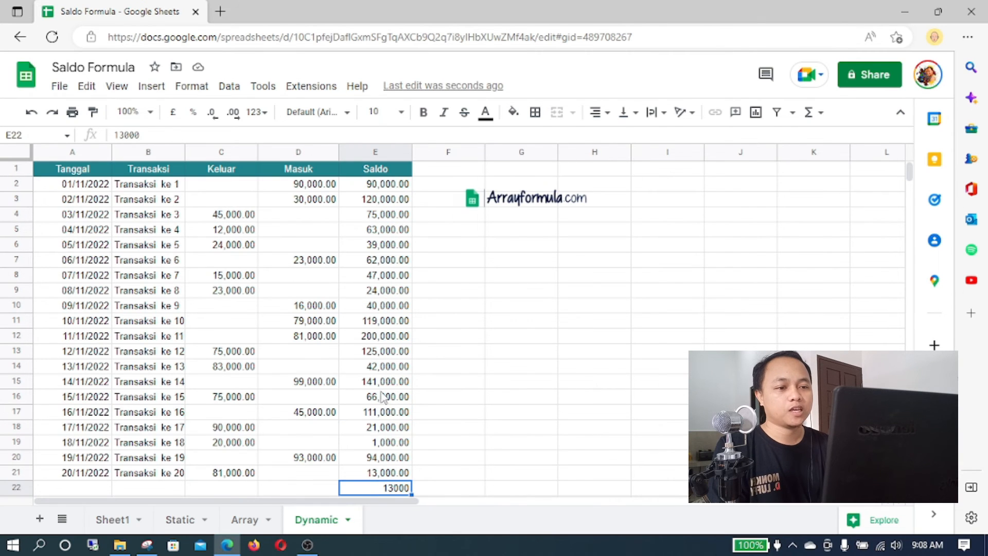
- Insert IF(OFFSET(K,,-1) before S+OFFSET(K,,1)-K in the LAMBDA of the E2 formula to check the Transaksi column
click(382, 187)
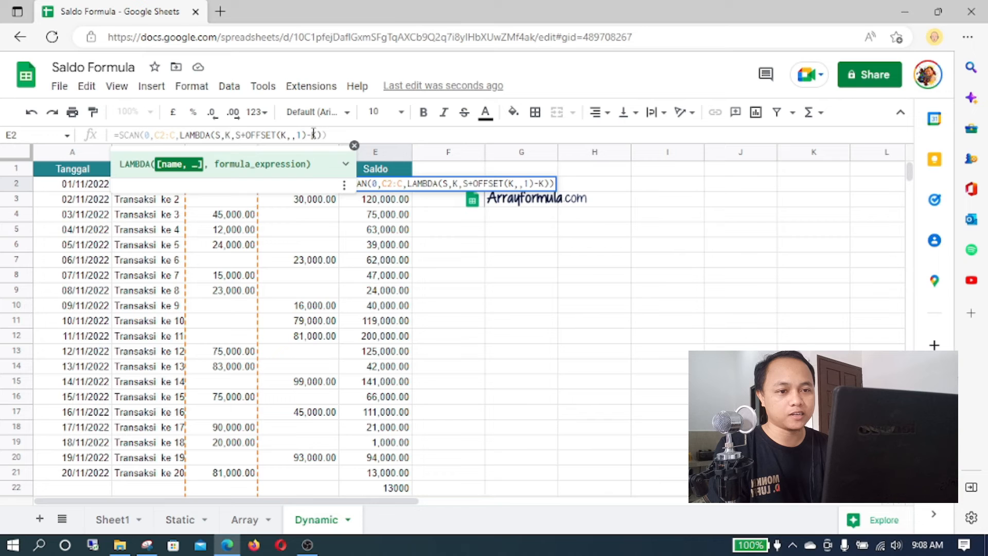
click(234, 135)
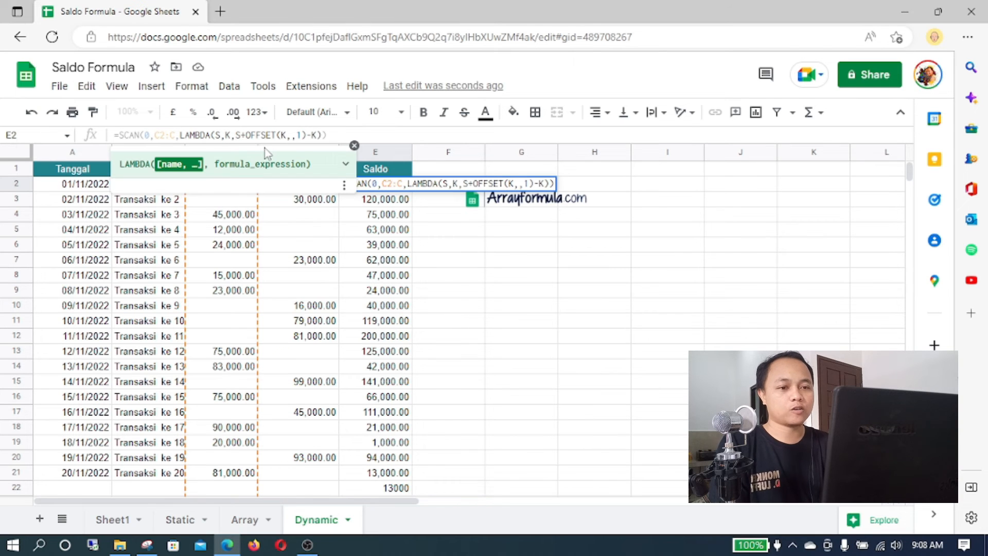
text(IF()
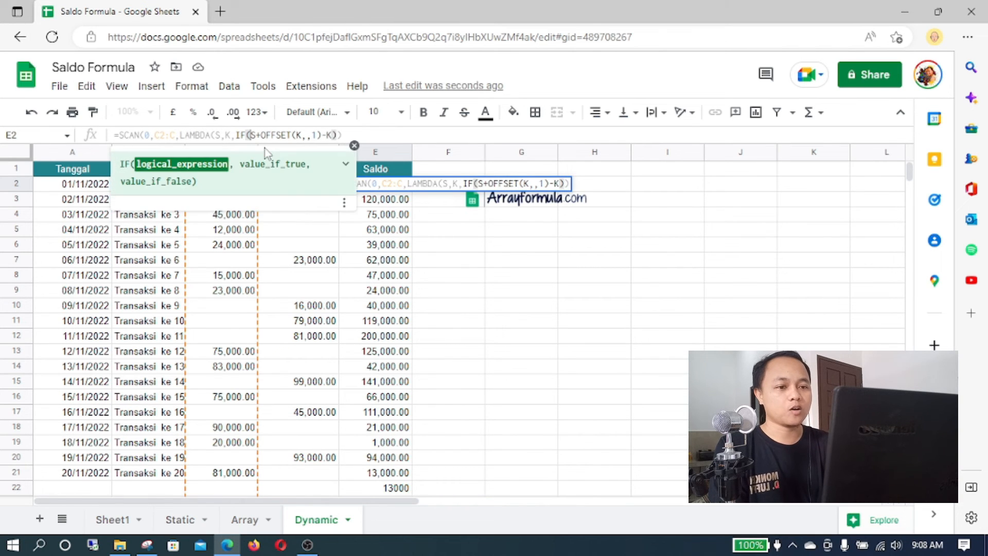
text(0)
text(FFSET()
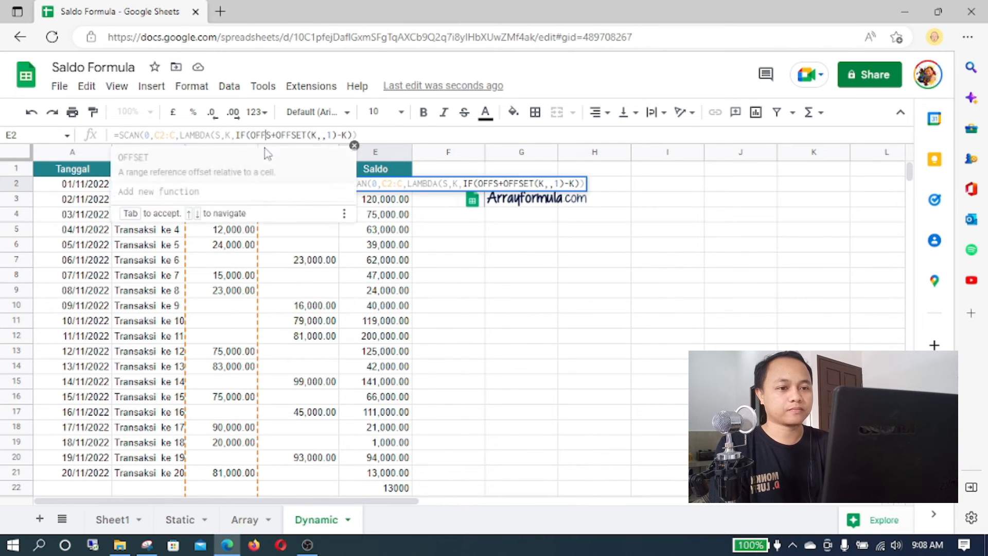
text(K,)
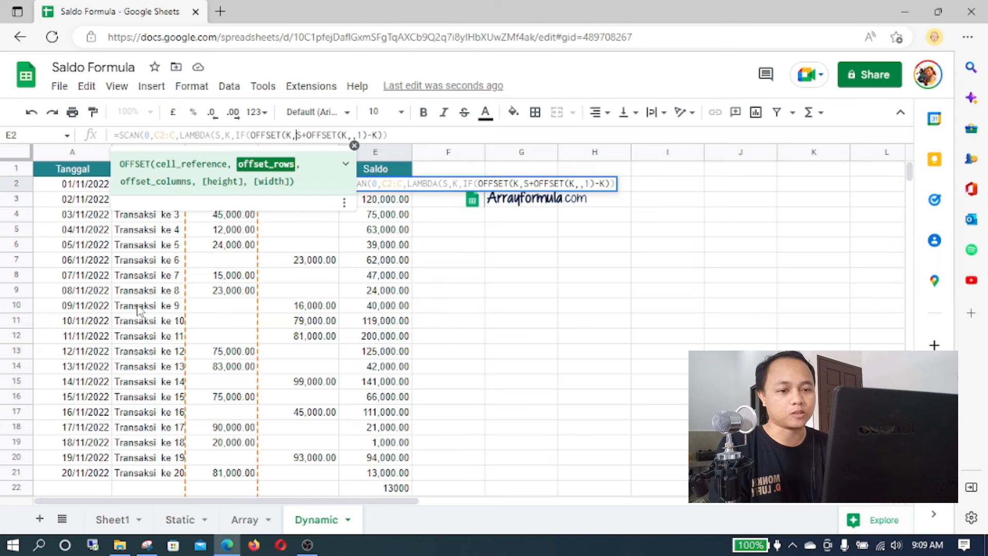
text(,-1))
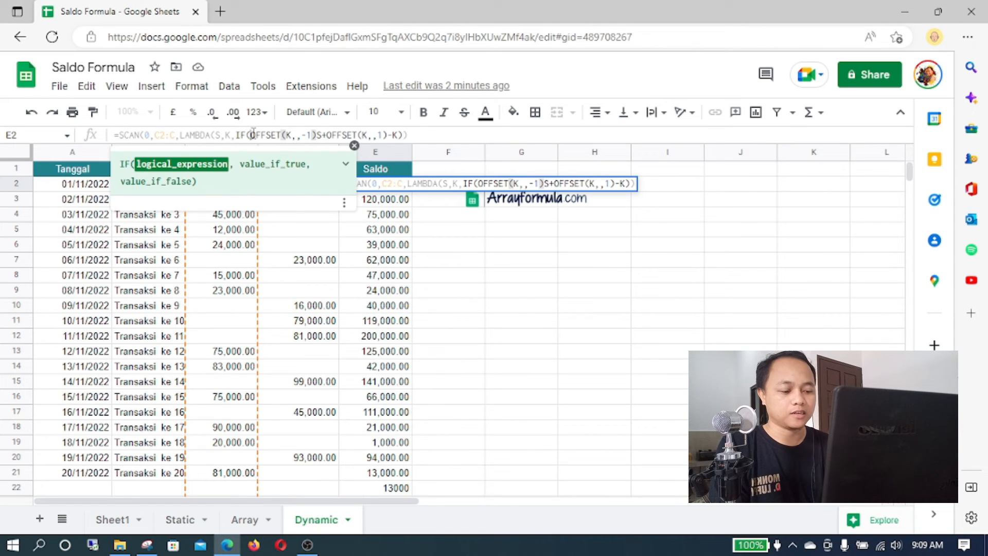
- Wrap OFFSET(K,,-1) in LEN as the IF condition, make S+OFFSET(K,,1)-K its true value, and add a comma after the IF's closing parenthesis
text(LEN()
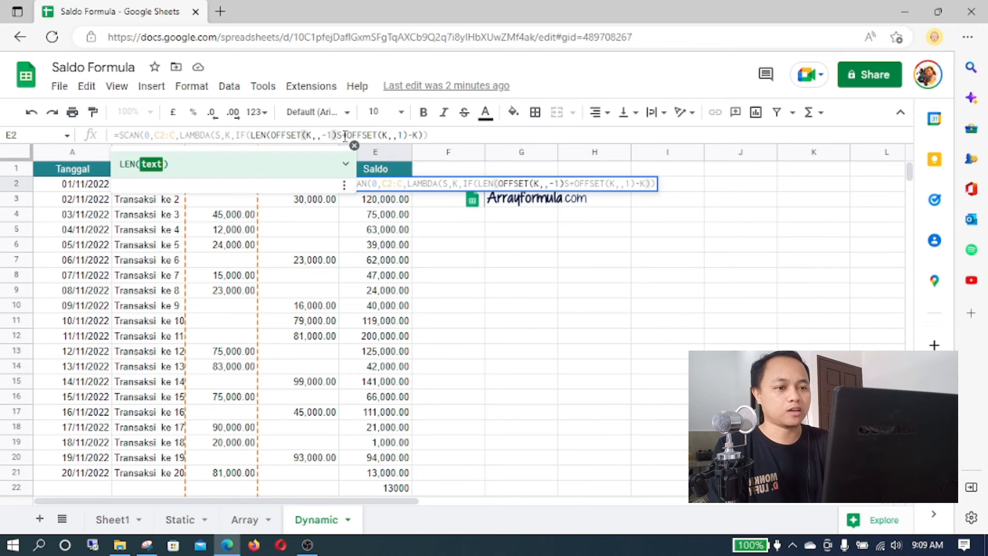
text(),)
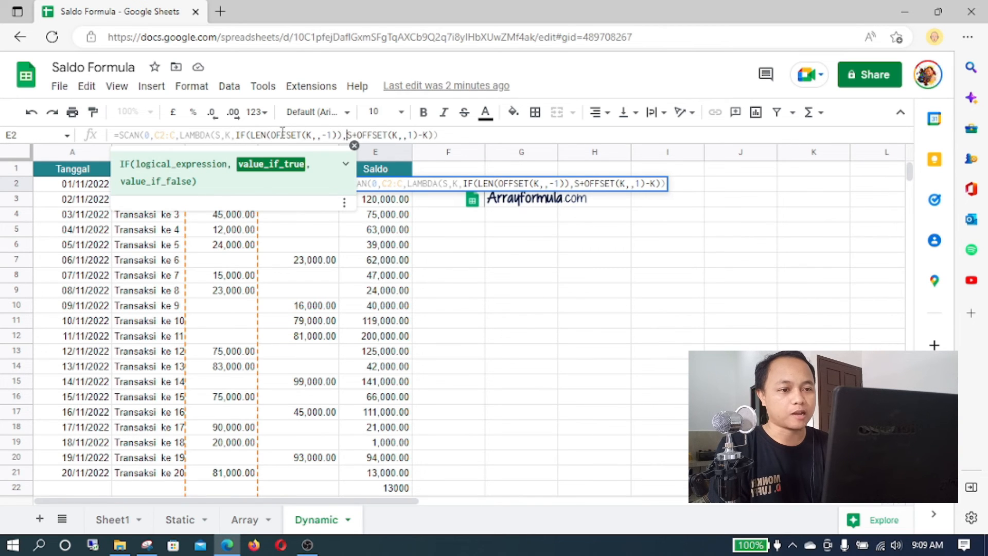
click(433, 135)
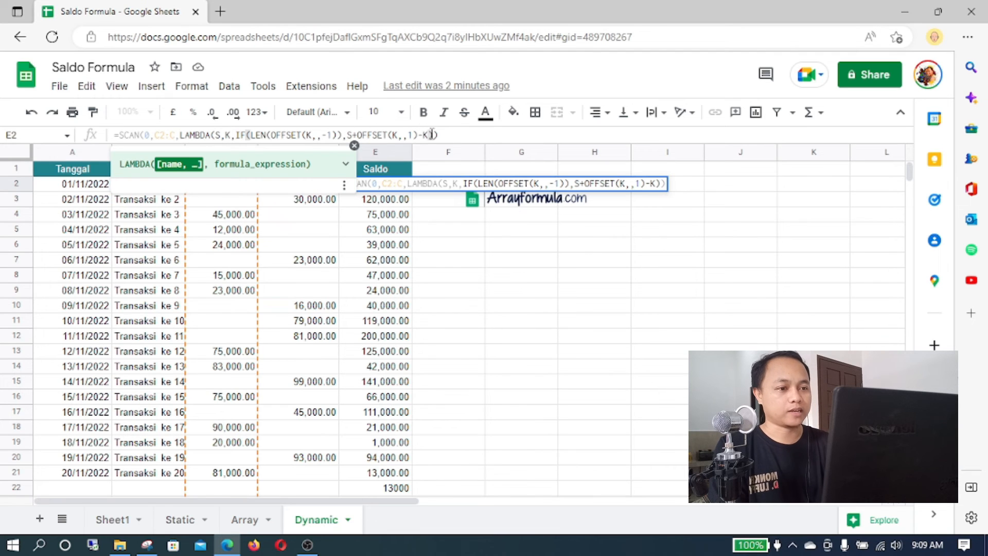
text(,)
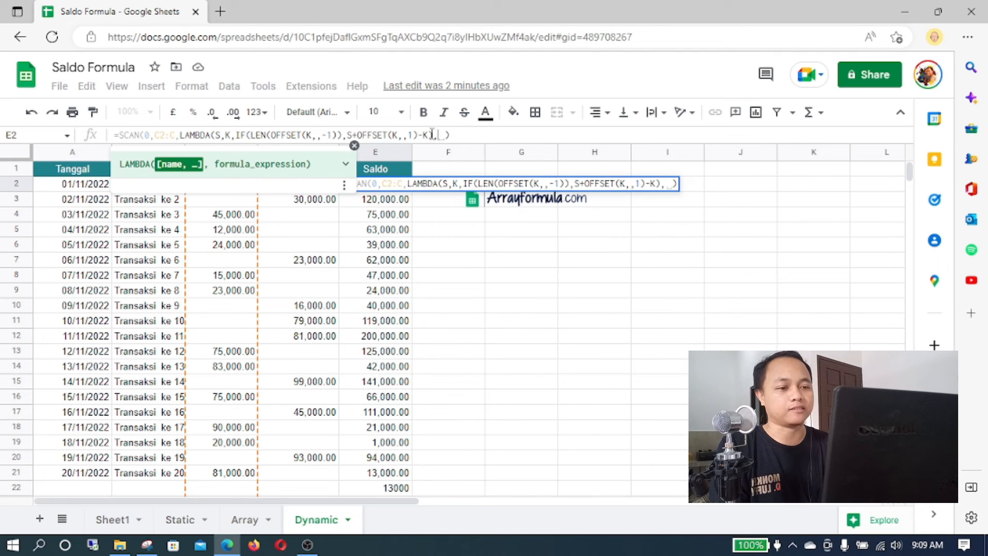
key(Return)
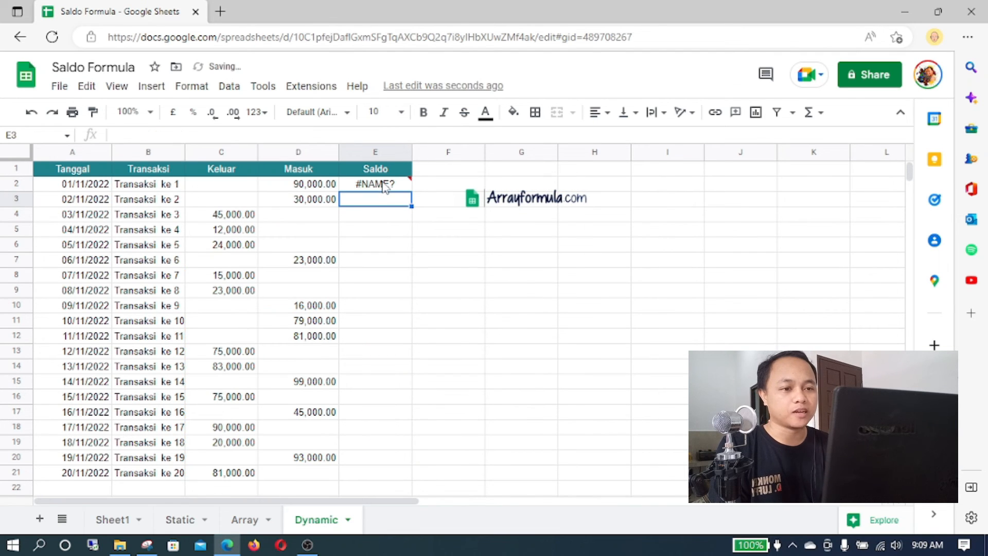
- Correct the ending of the E2 formula to -K,))) so the IF has an empty false value, and check Saldo from row 22
click(383, 186)
click(434, 135)
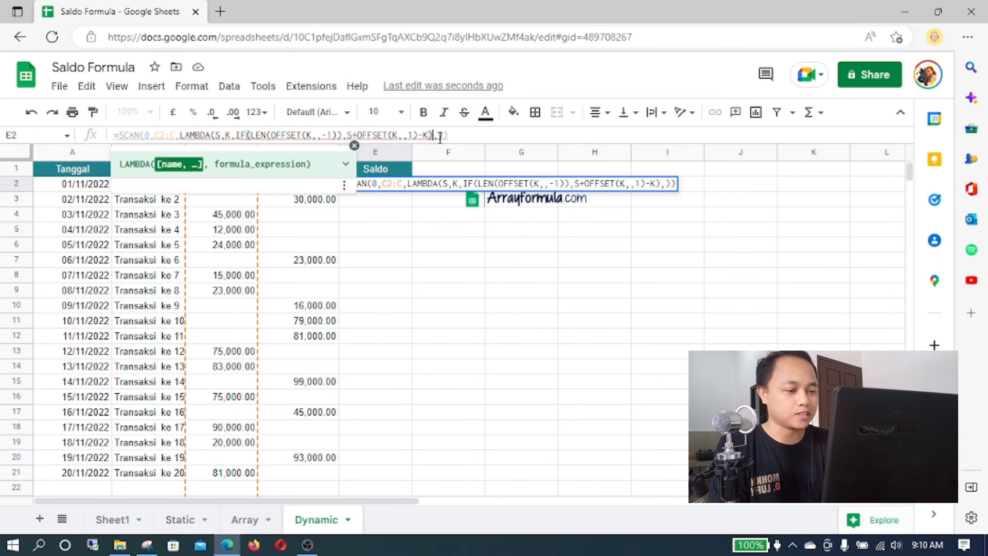
key(BackSpace)
text())
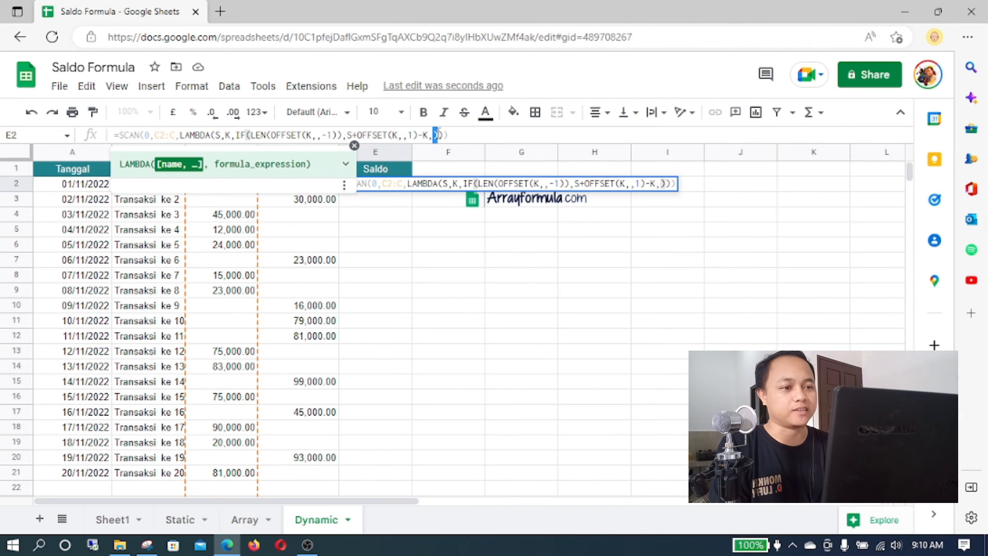
key(Return)
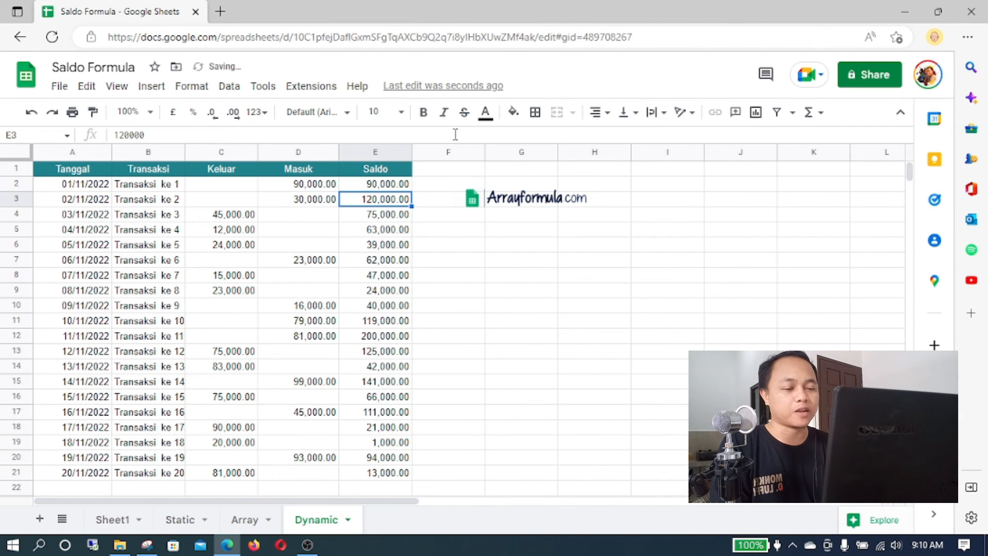
scroll(392, 206, down, 3)
click(388, 381)
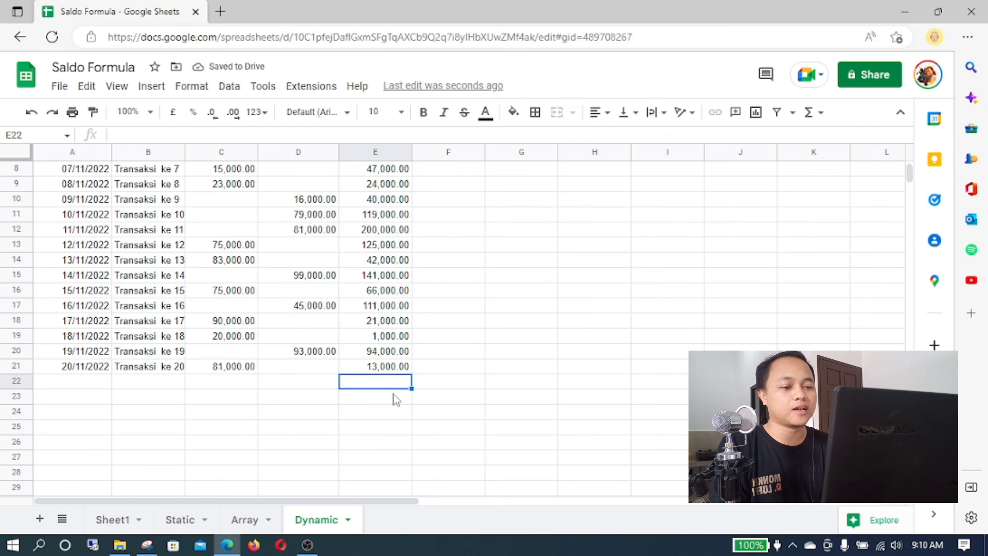
scroll(391, 406, up, 3)
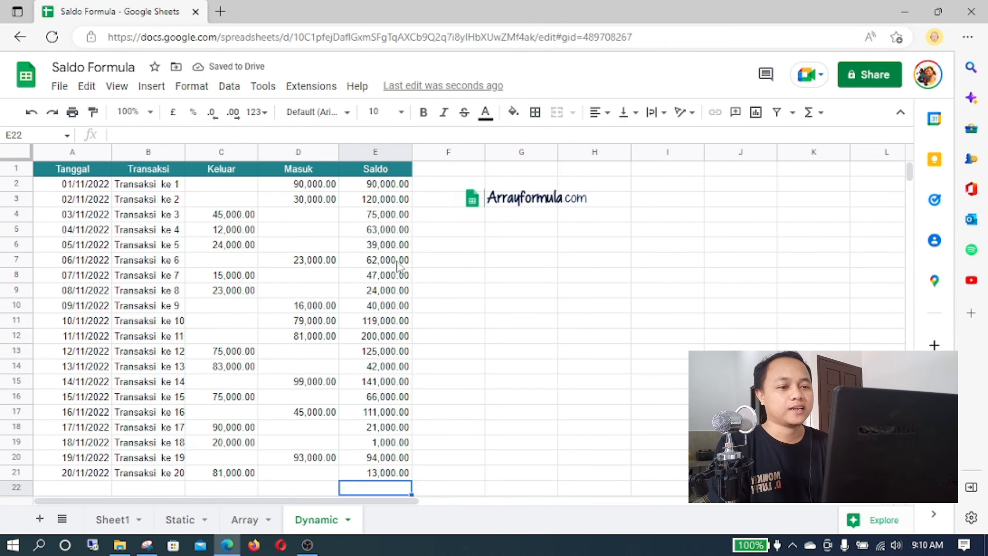
- Set the false value of the IF in the E2 formula to empty quotes "" and check the rows below the transactions
click(375, 184)
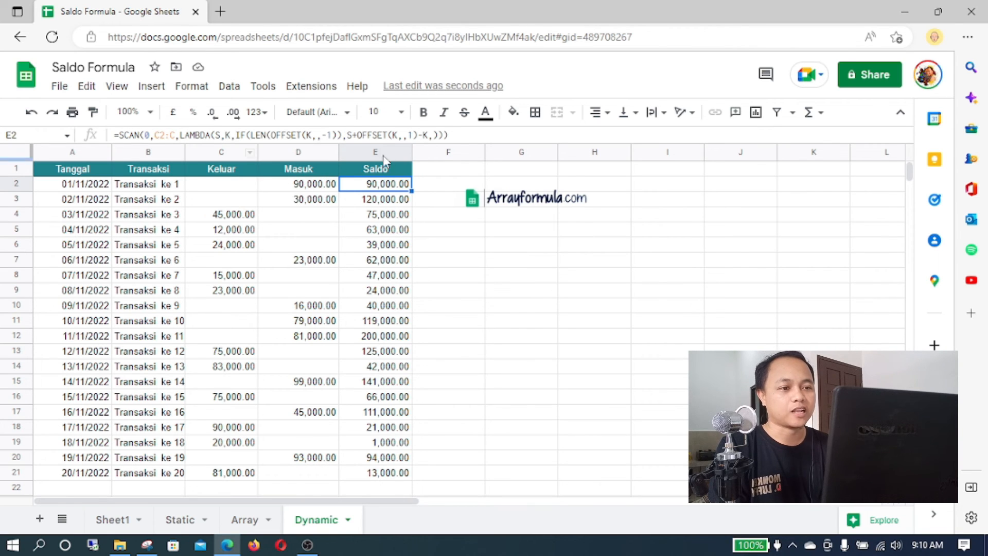
click(435, 134)
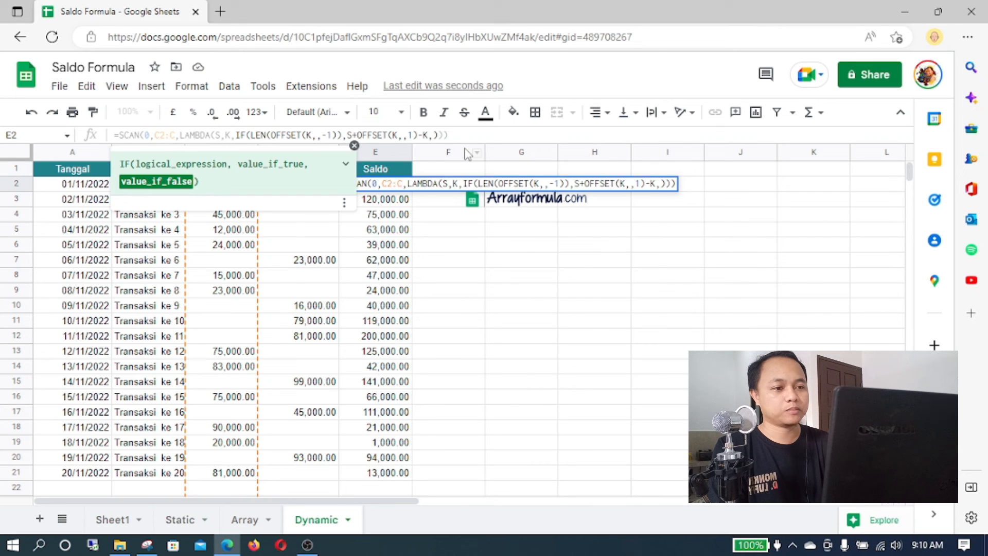
text("")
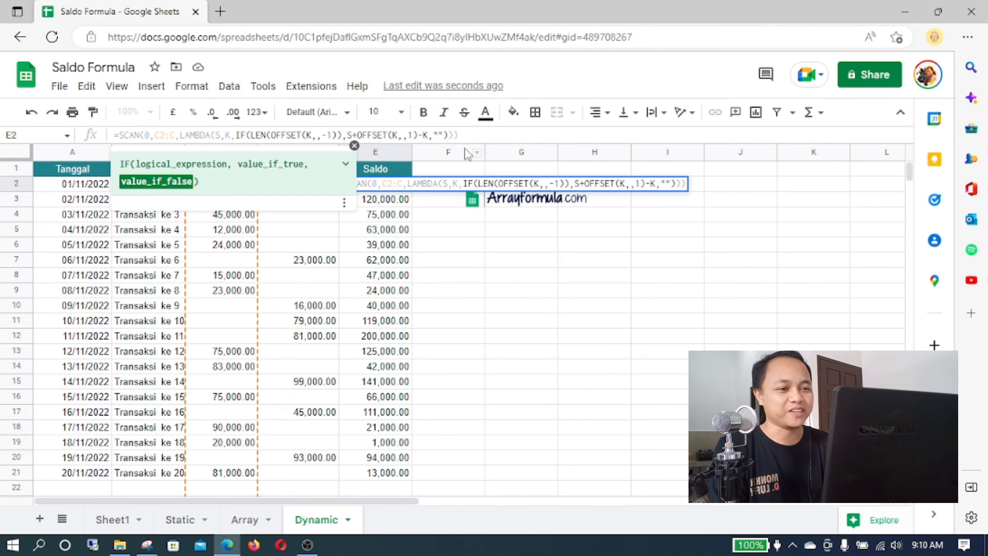
key(Return)
scroll(412, 417, down, 2)
scroll(399, 375, up, 2)
- Put the text "A" in the false value of the IF in E2 to test the Saldo rows without transactions
click(398, 184)
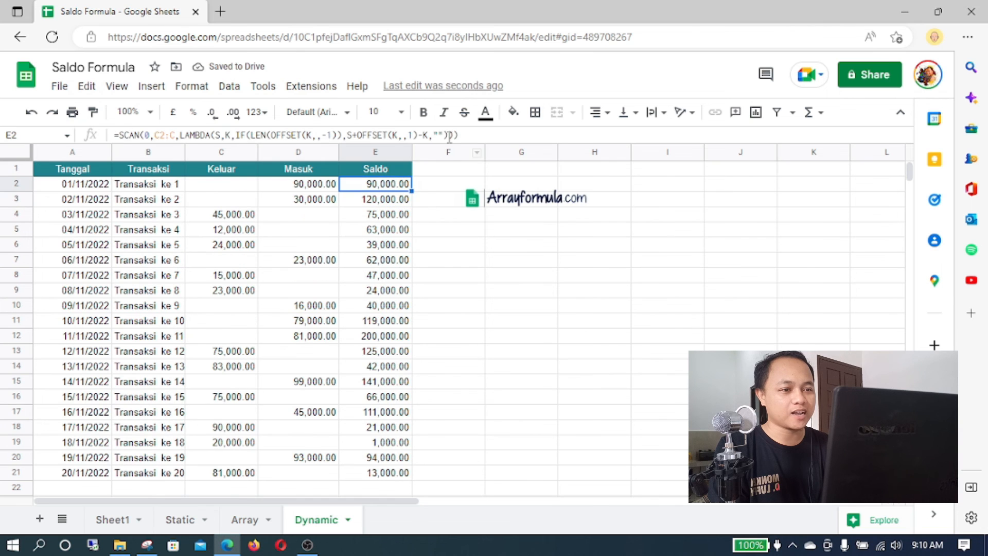
click(438, 135)
text(A)
key(Return)
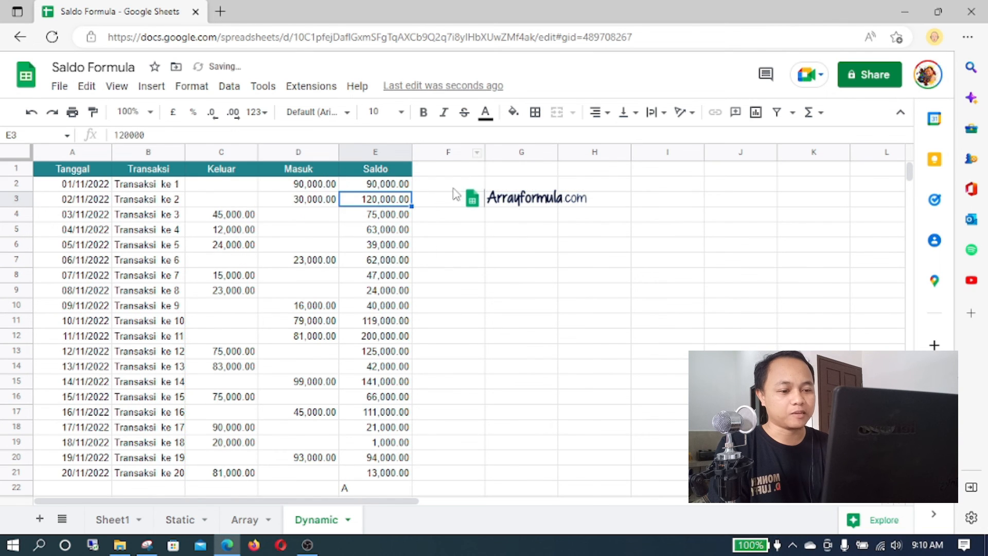
scroll(391, 412, down, 2)
scroll(389, 293, up, 2)
- Remove the letter A from the IF's false value in E2, leaving "", and check the empty rows
click(387, 186)
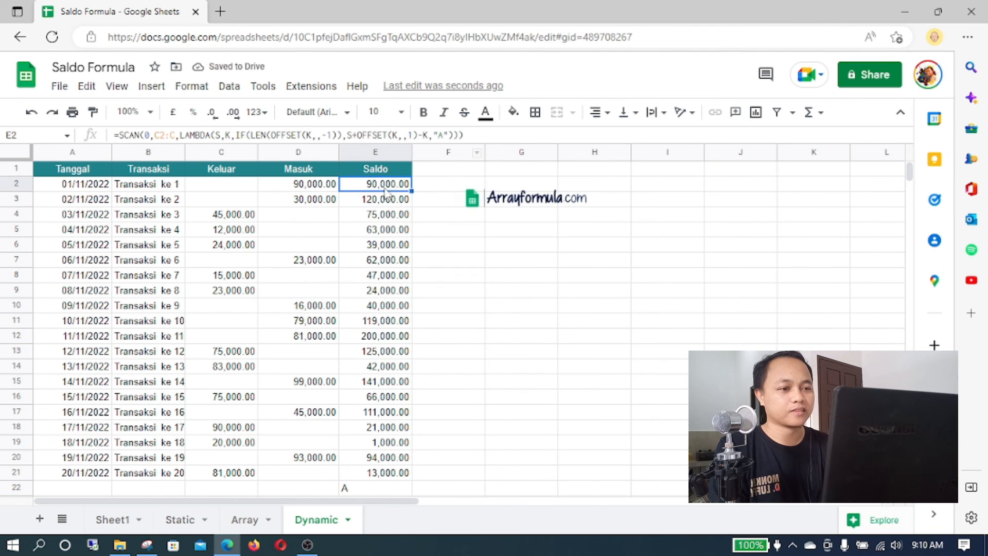
click(450, 135)
key(BackSpace)
key(Return)
scroll(438, 194, down, 2)
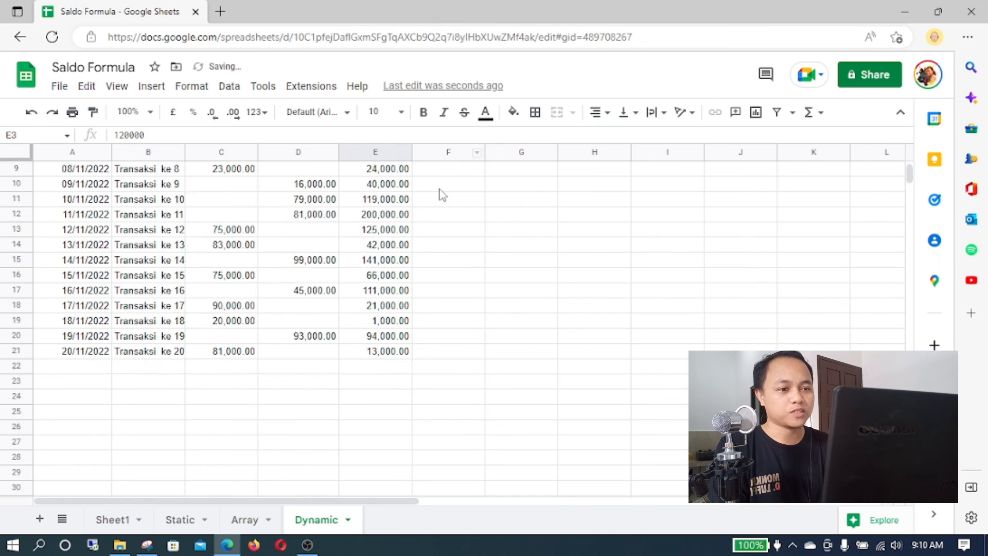
scroll(411, 185, up, 2)
scroll(396, 179, up, 1)
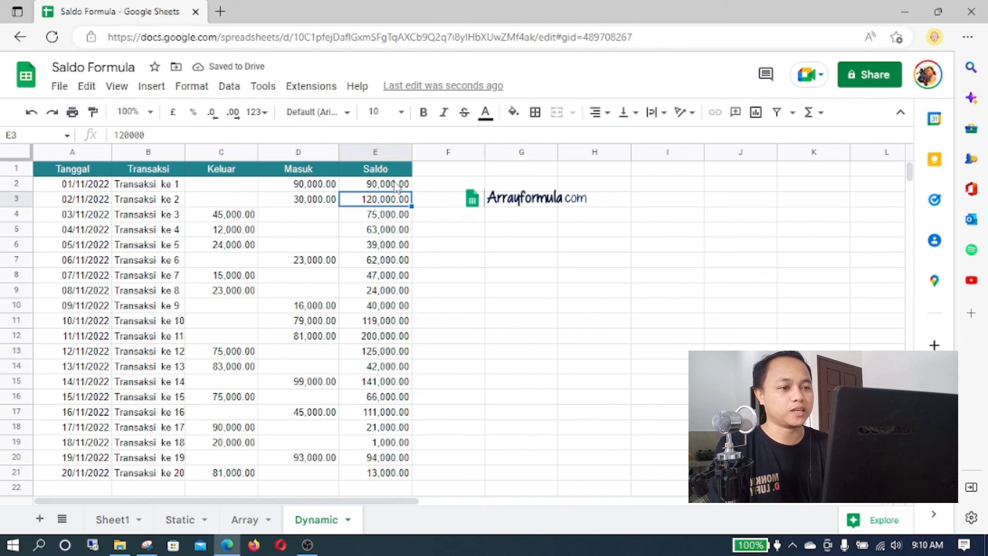
- Delete the quotes from the IF's false value in E2 so that the argument is left blank
click(397, 186)
click(447, 135)
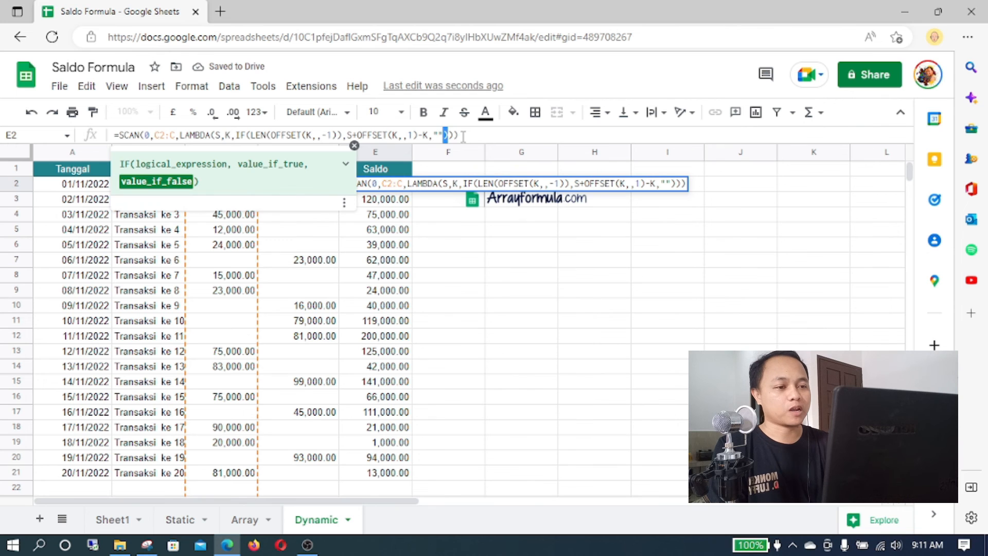
key(BackSpace)
key(BackSpace)
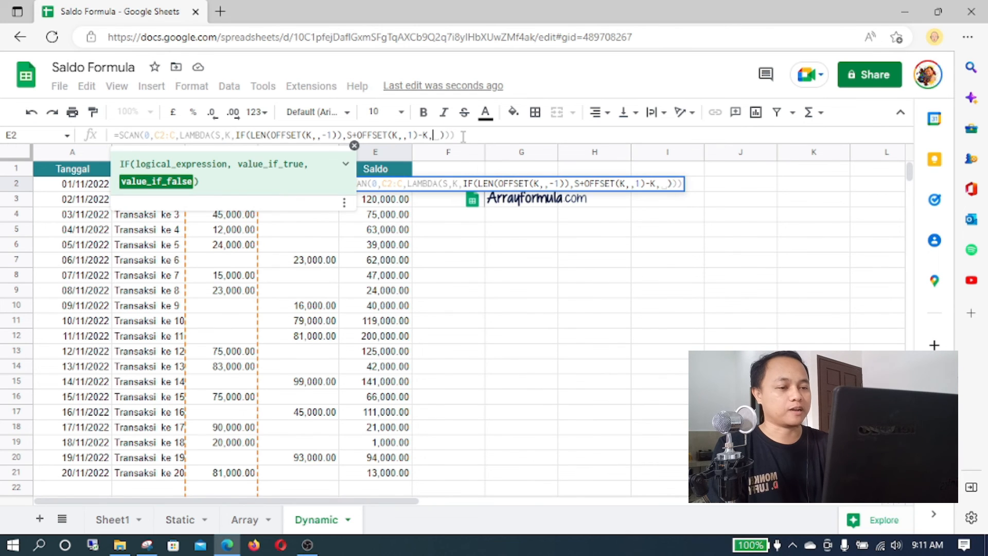
key(Return)
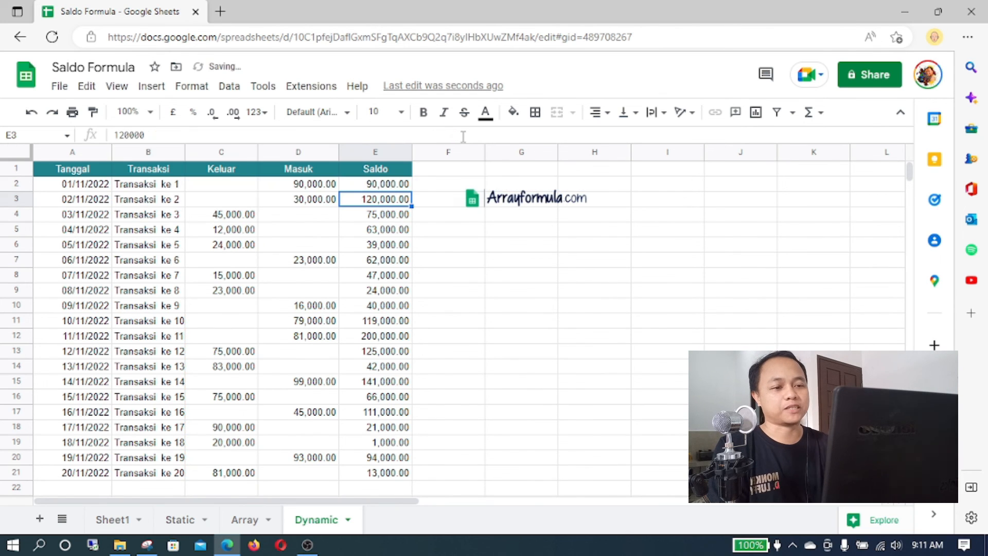
- Review the balance tables on the Static and Array sheets and return to the Dynamic sheet
click(387, 186)
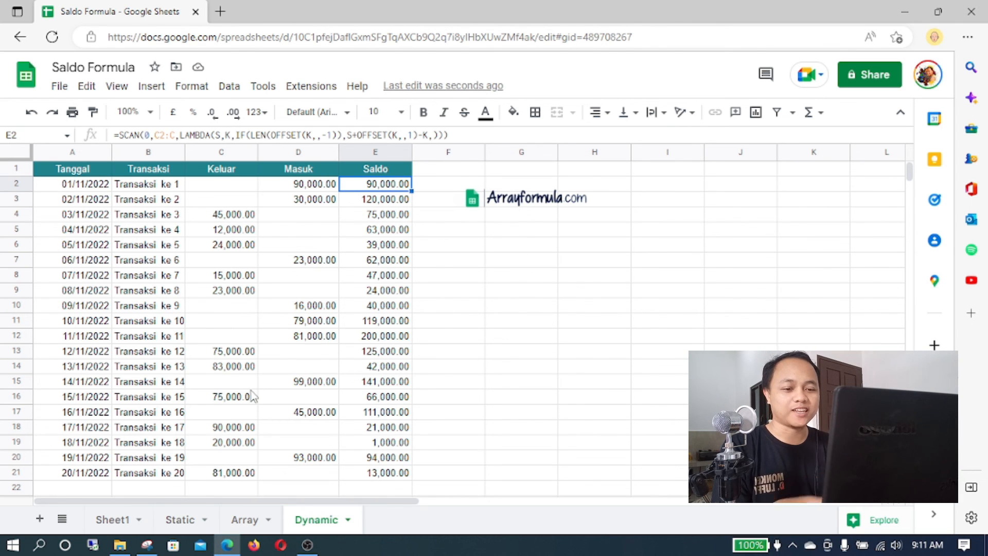
click(180, 519)
scroll(419, 252, down, 1)
scroll(360, 319, up, 1)
click(245, 519)
scroll(417, 240, down, 2)
scroll(384, 231, up, 2)
click(316, 519)
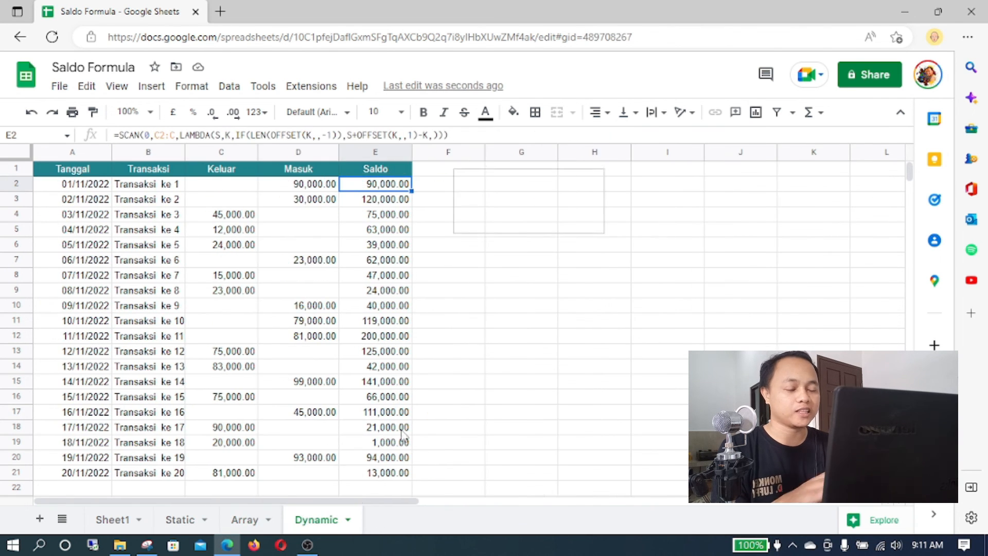
- Add a new transaction named "transaksi 21" in cell B22 below the last row
scroll(407, 332, down, 2)
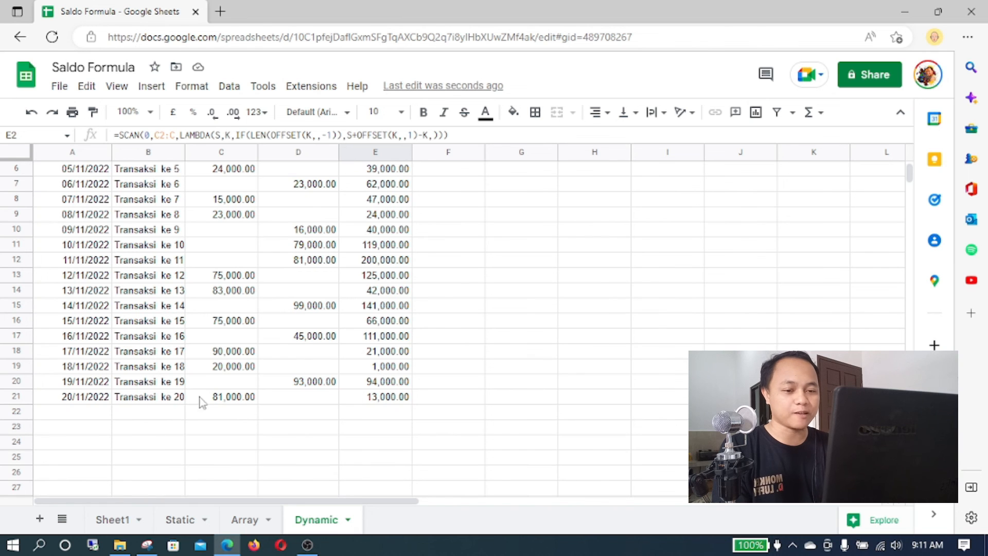
click(143, 414)
text(tran)
text(saksi)
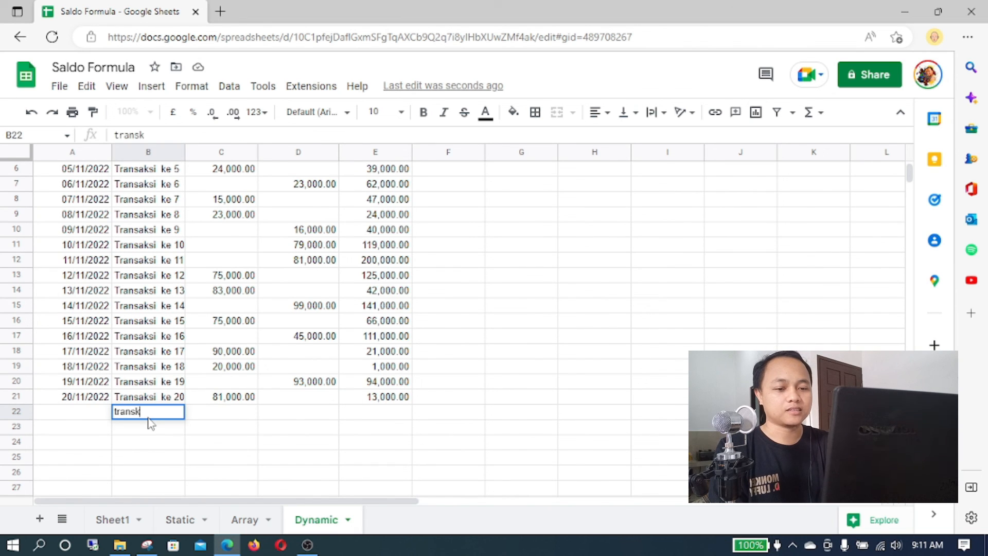
key(Return)
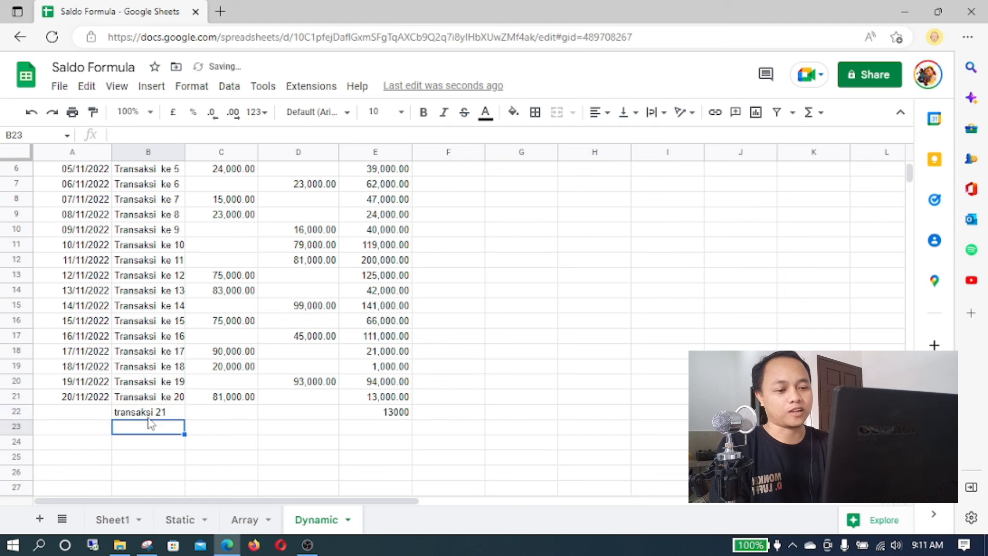
- Enter 90000 as the Masuk amount of transaksi 21 in D22
key(Up)
key(Right)
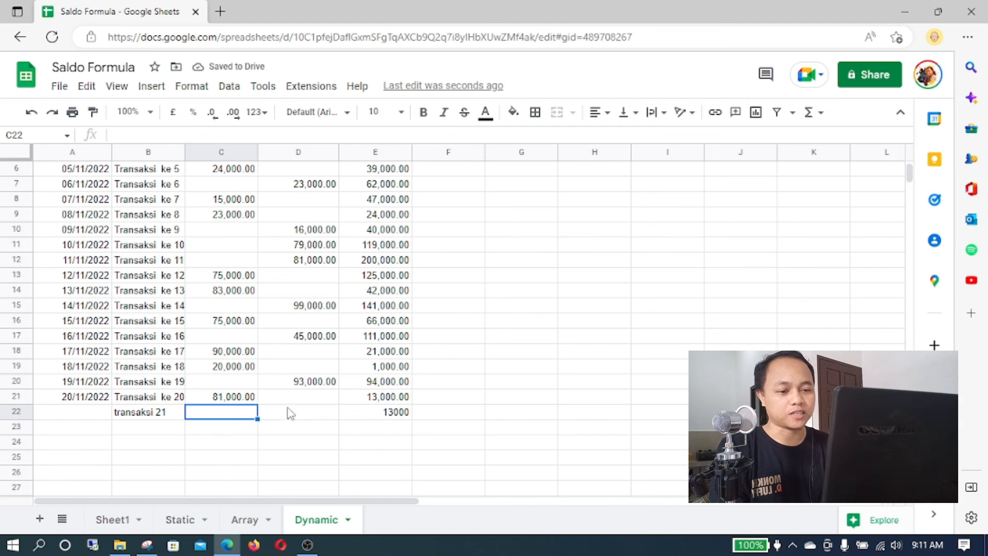
click(295, 415)
text(90000)
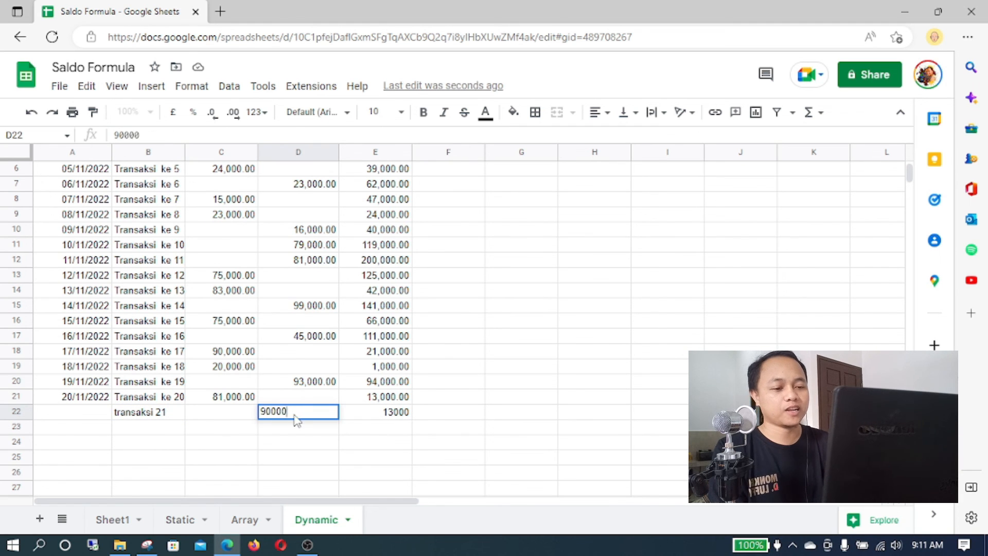
key(Return)
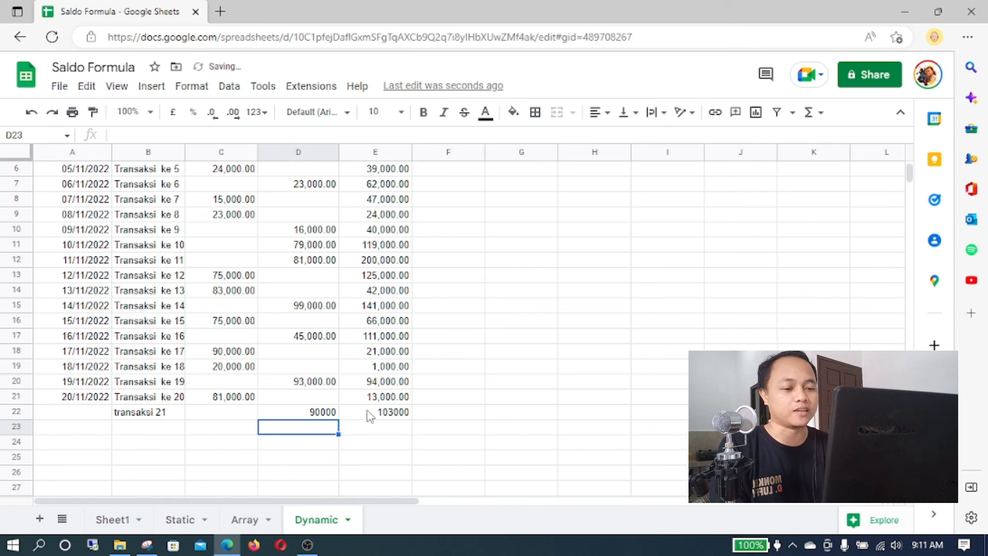
- Copy the number format of the existing Saldo amounts onto E18:E32 using a format-only paste
click(393, 416)
click(386, 293)
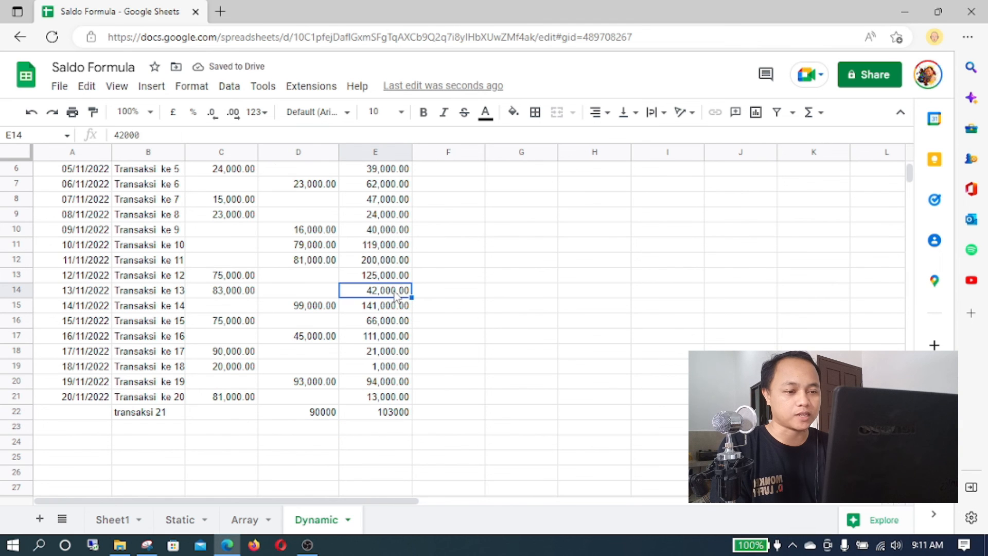
click(394, 355)
scroll(395, 386, down, 3)
shift+click(387, 410)
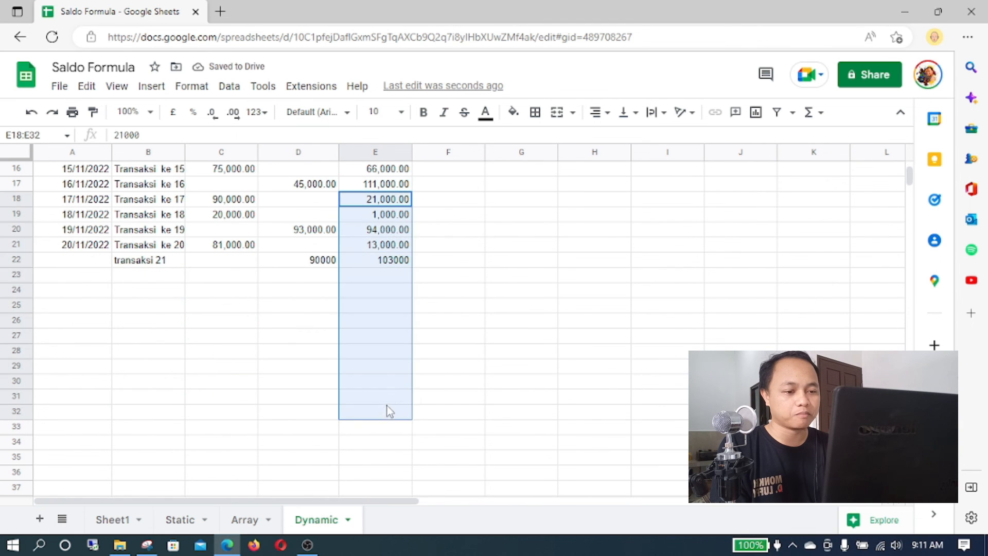
right_click(388, 410)
mouse_move(474, 242)
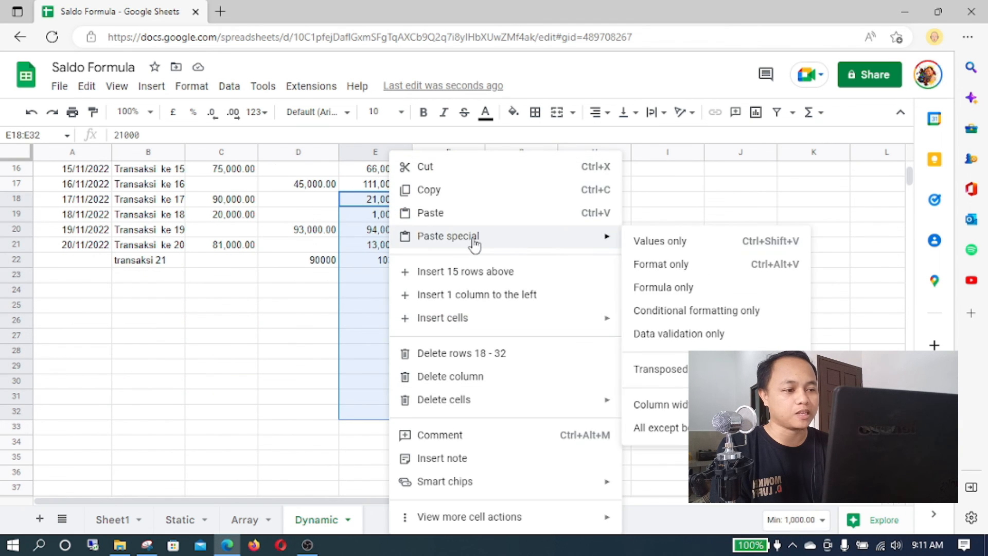
click(696, 265)
click(591, 276)
- Add a new transaction named "transaksi 22" in B23 with a Keluar amount of 8000 in C23
scroll(540, 299, up, 2)
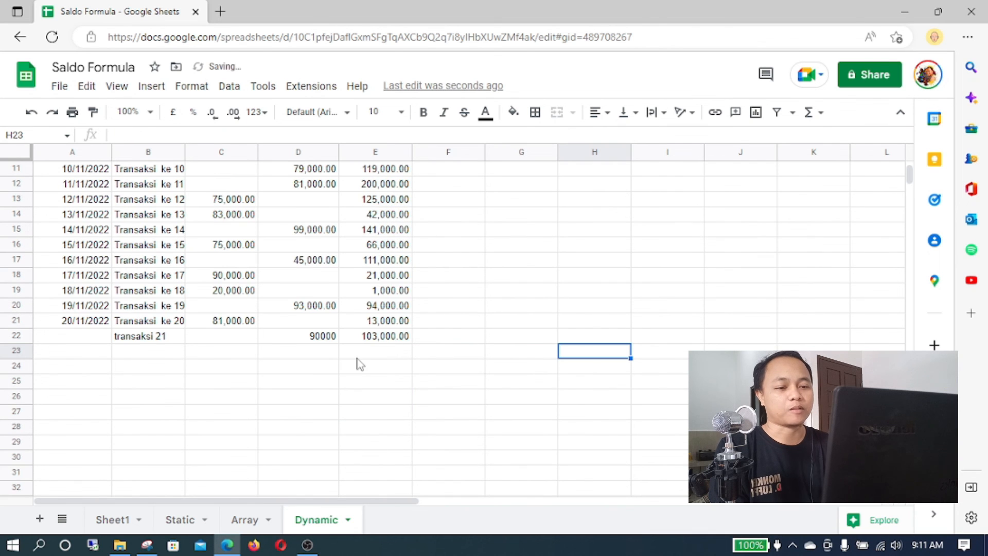
click(175, 354)
text(tran)
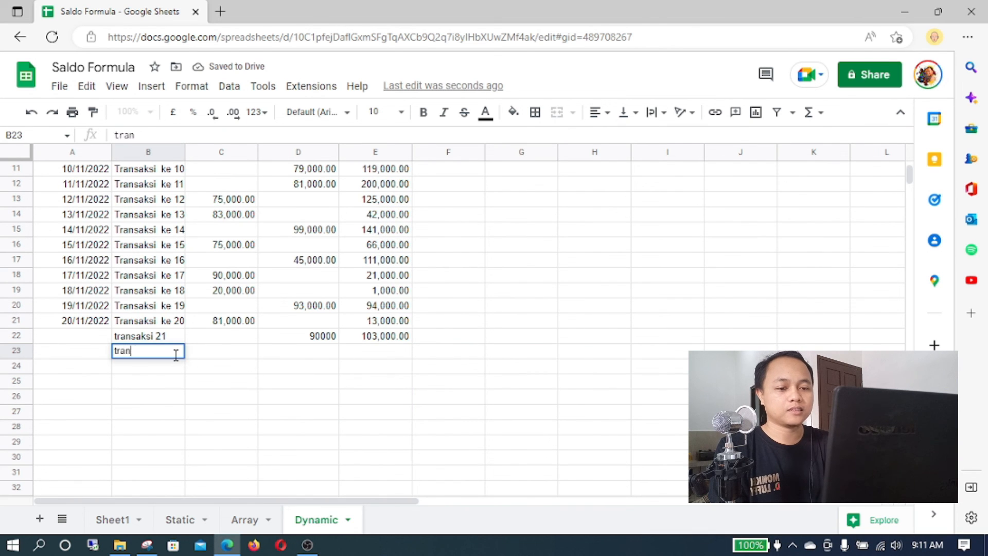
text(saksi 22)
key(Tab)
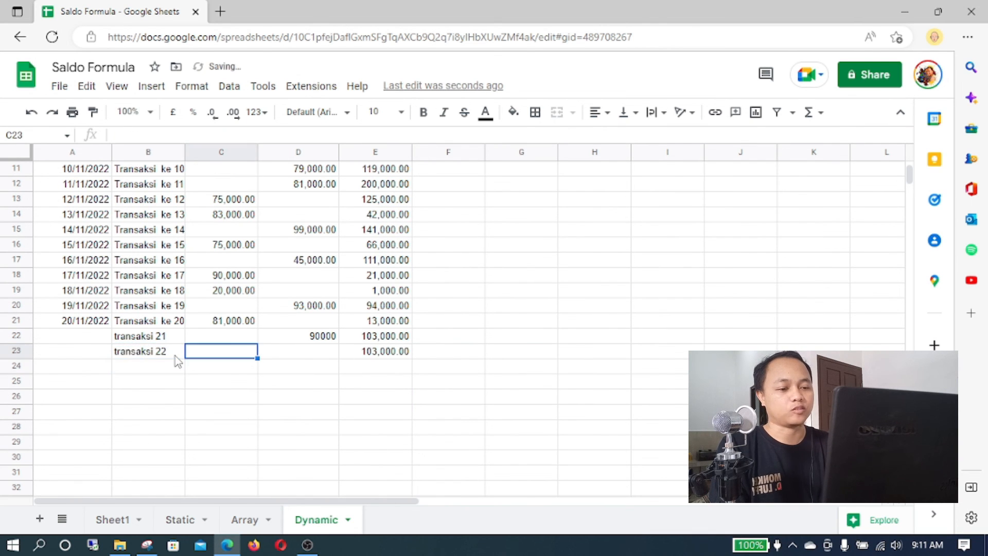
text(8000)
key(Return)
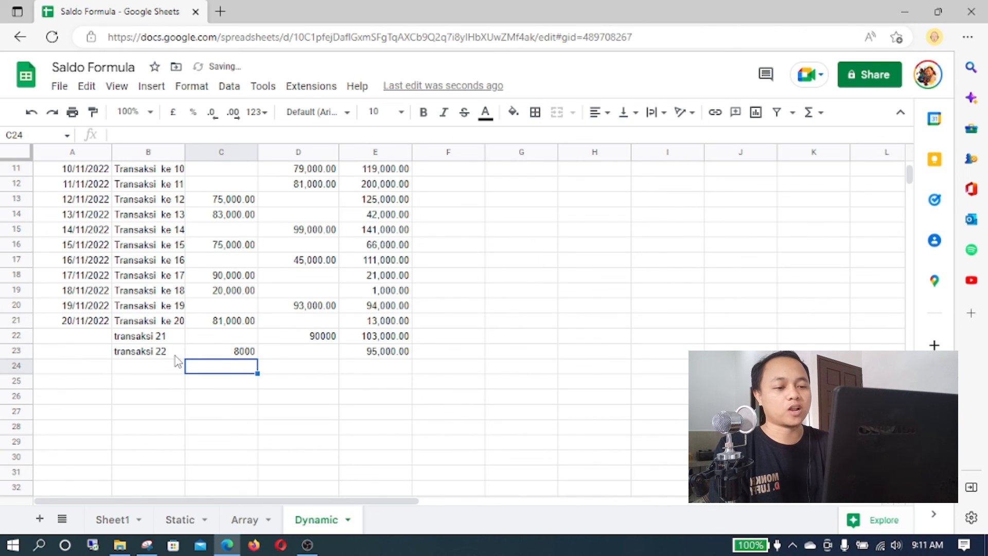
- Return to the start of the Saldo column and examine the SCAN formula in E2
click(325, 351)
scroll(332, 347, up, 4)
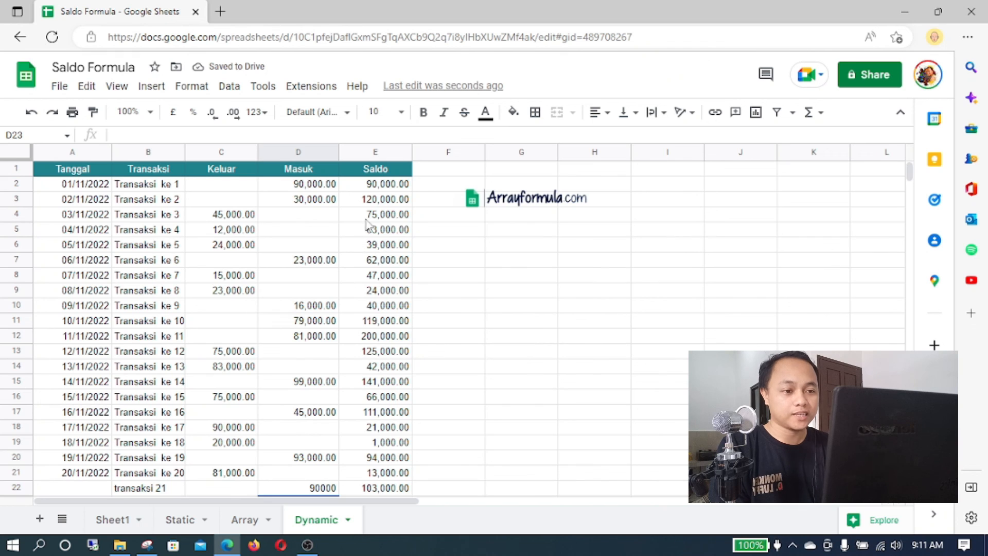
click(376, 189)
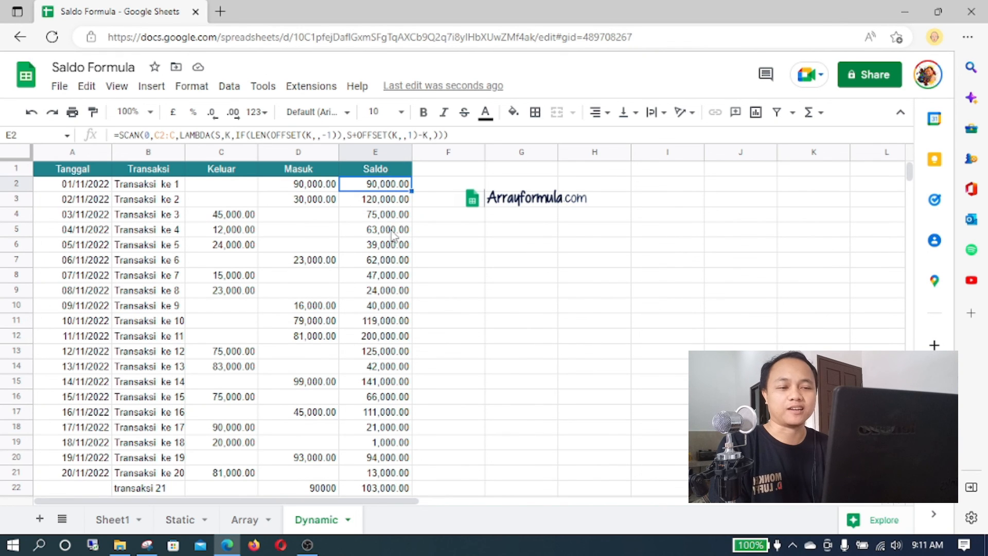